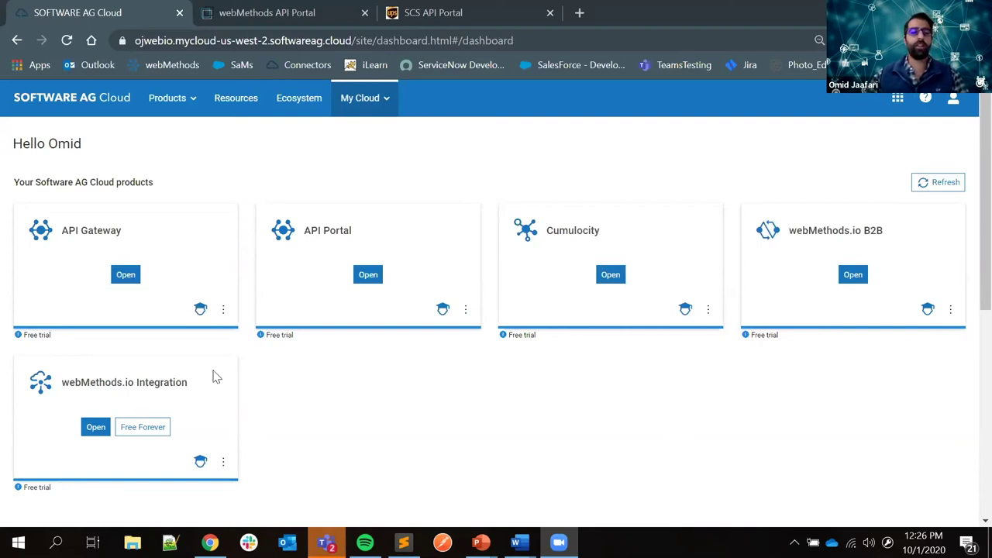
- Switch to webMethods.io Integration and open the SalesForce project's SAP_Salesforce workflow for editing
click(899, 99)
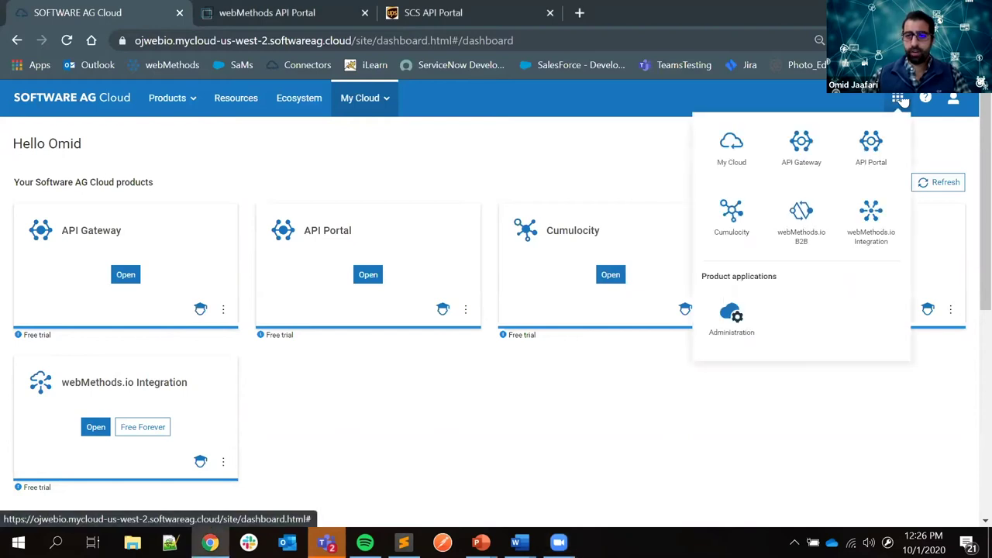
click(871, 220)
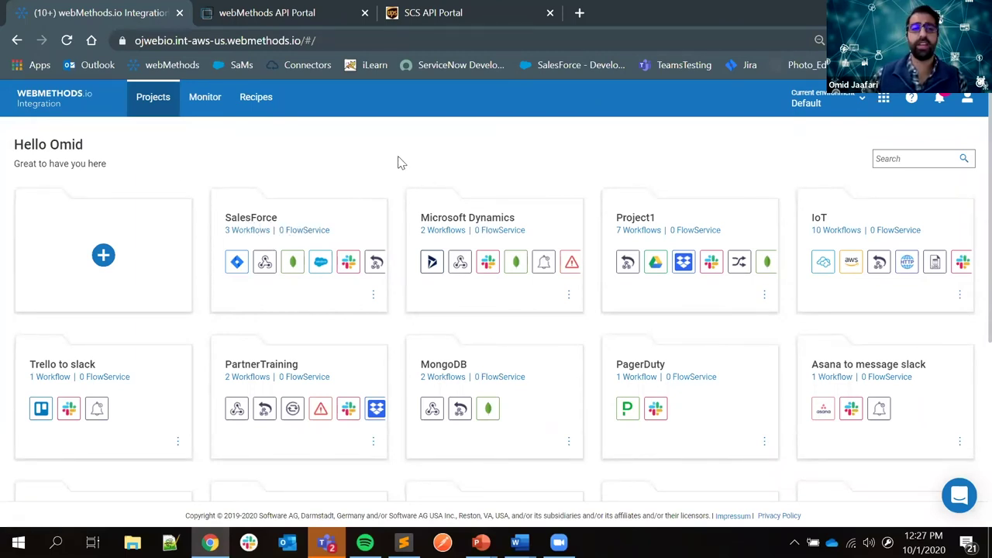
click(275, 297)
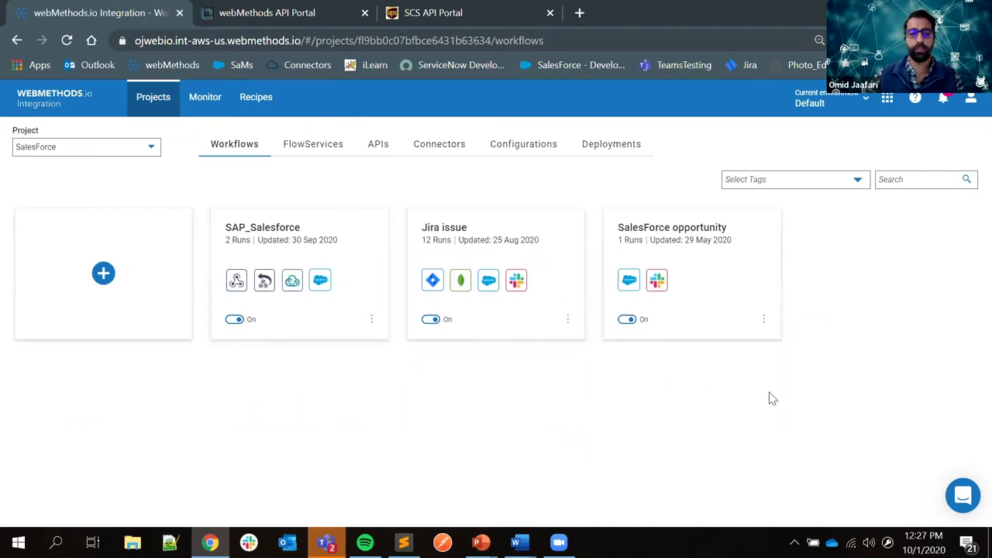
mouse_move(272, 286)
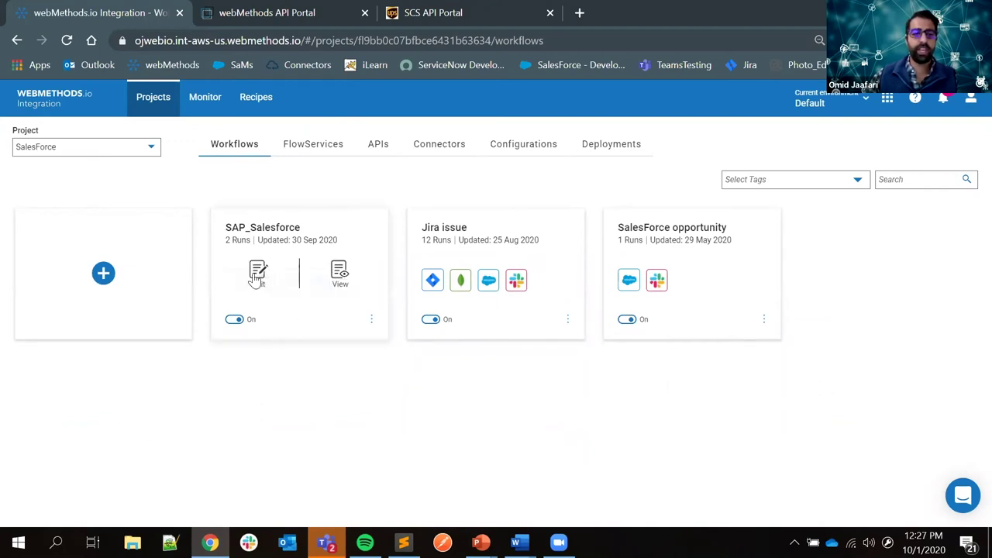
click(256, 276)
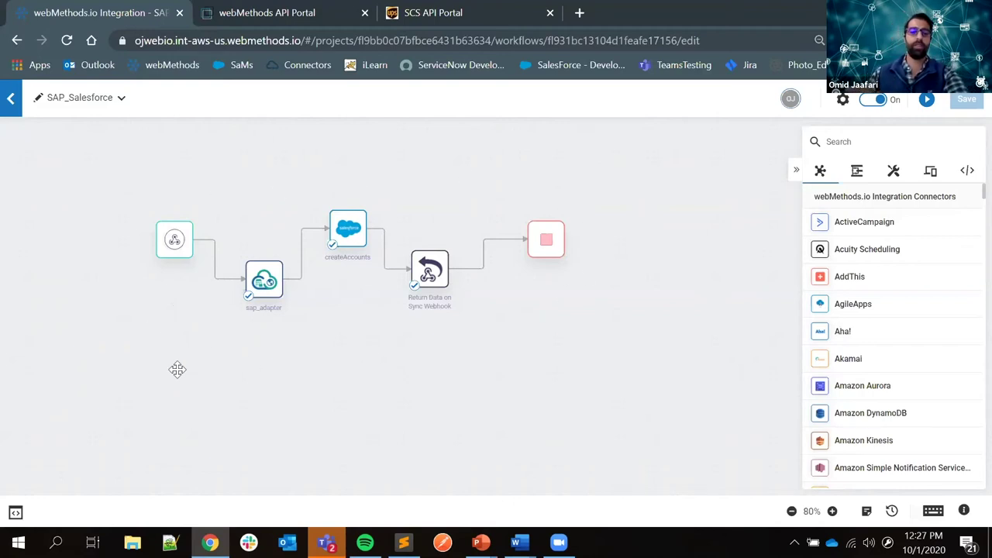
drag(327, 360, 364, 368)
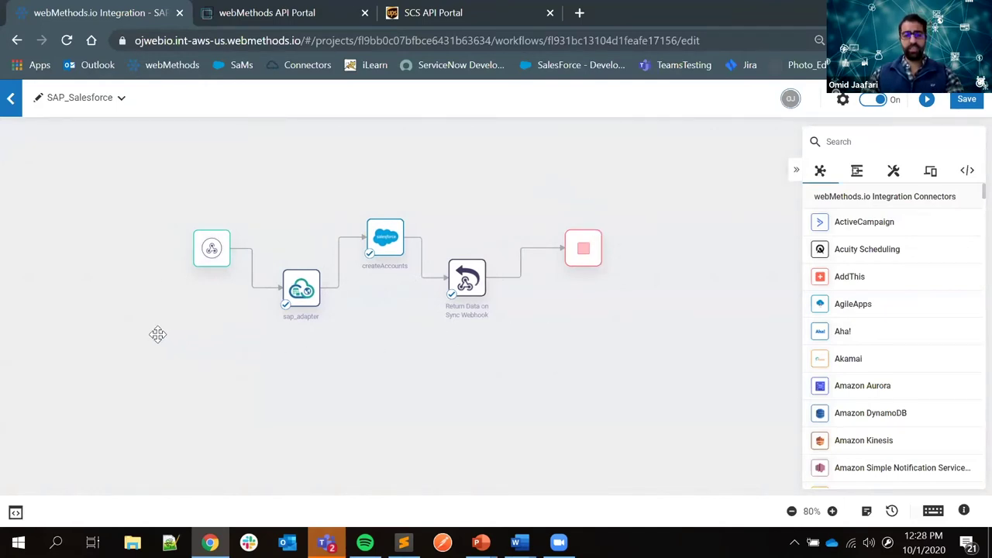
- Open the sap_adapter action's configuration and examine how the webhook request's query parameter maps to CUSTOMERNO
mouse_move(212, 248)
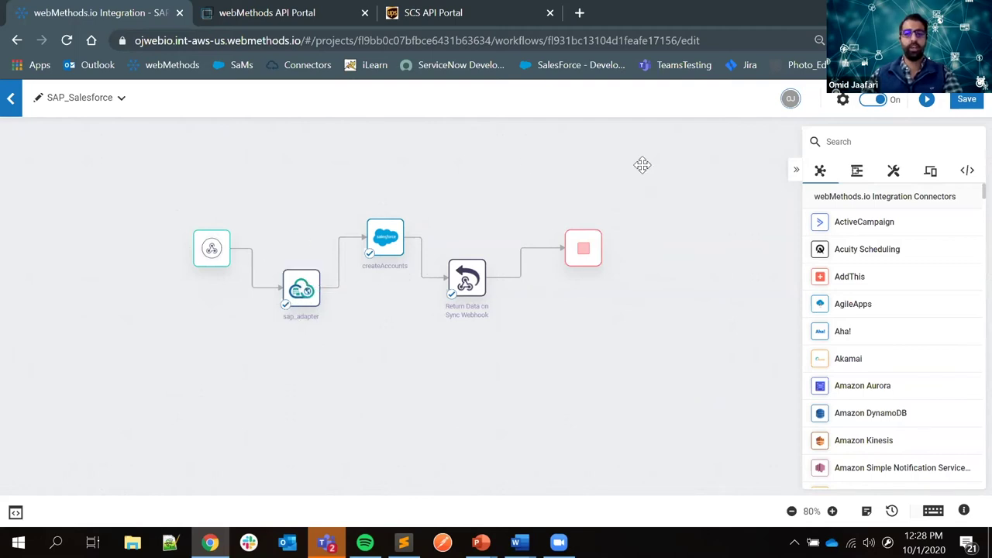
mouse_move(301, 288)
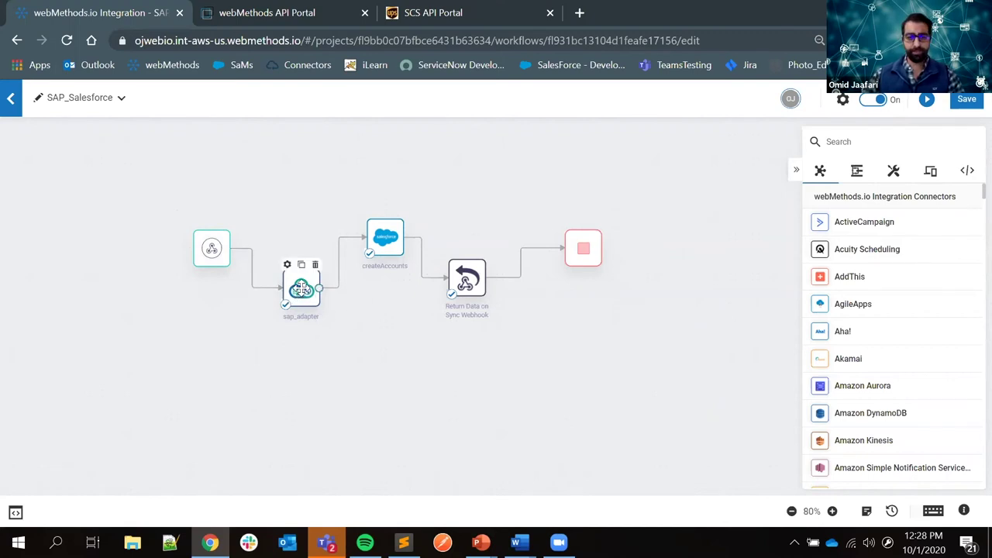
click(302, 288)
click(609, 439)
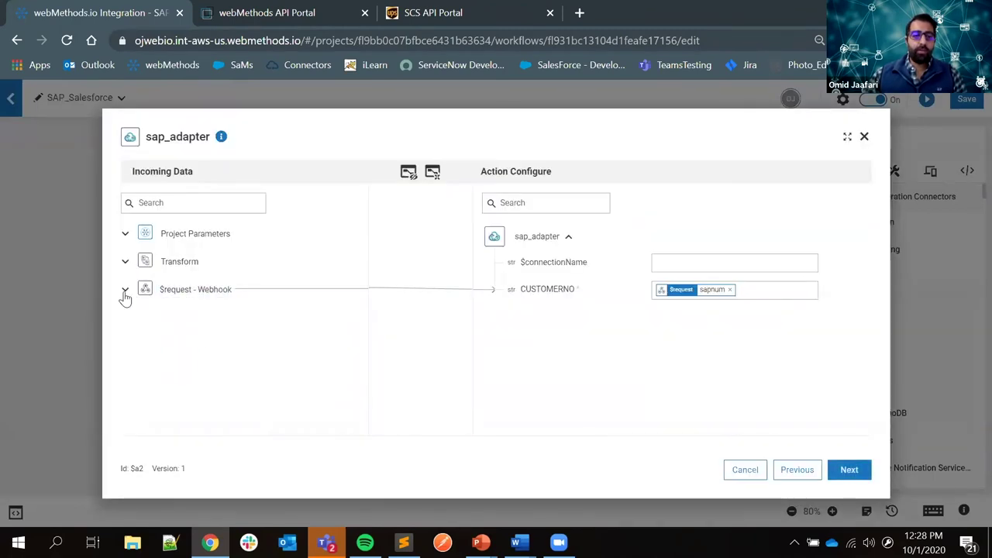
click(124, 292)
click(201, 342)
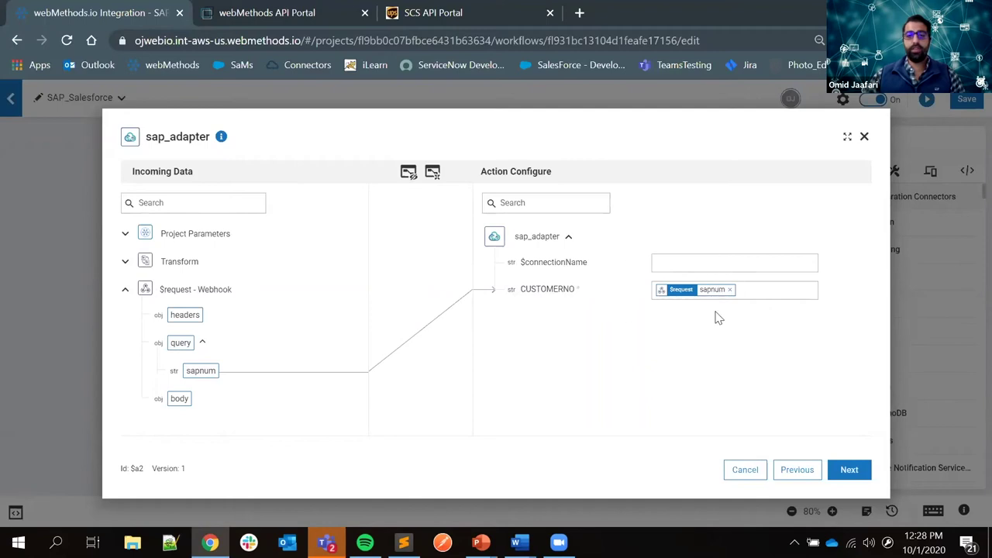
- Test the sap_adapter action, review the returned customer data, and finish its configuration
click(849, 470)
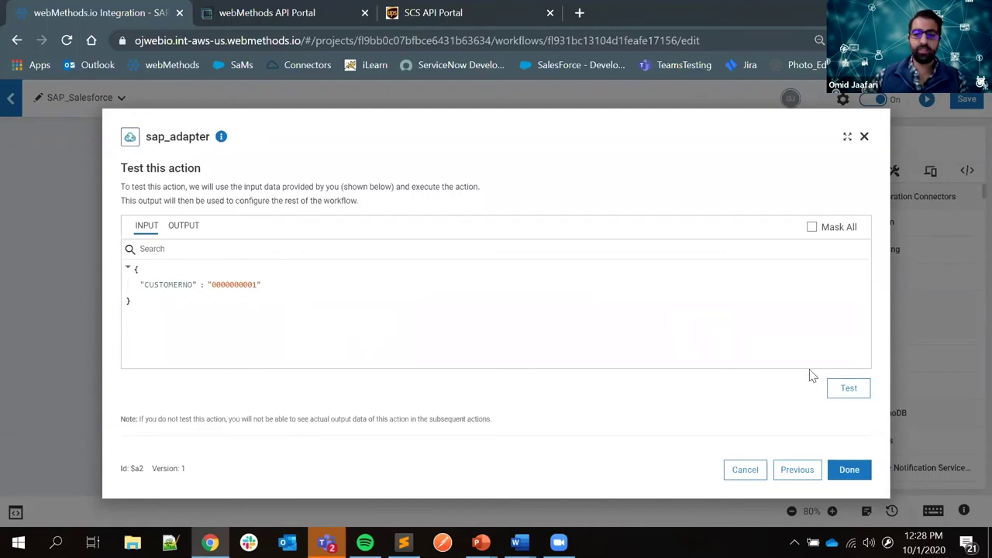
click(847, 389)
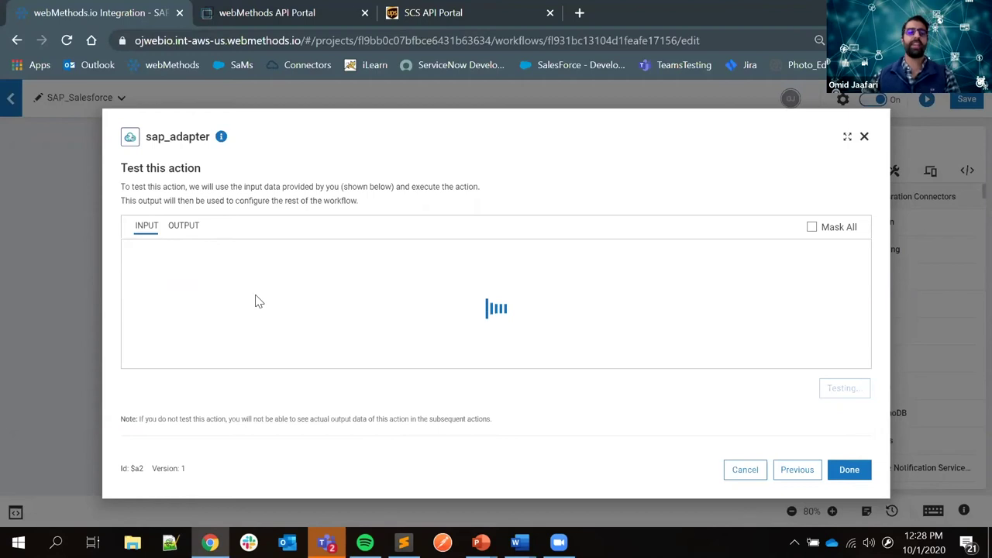
scroll(229, 314, down, 2)
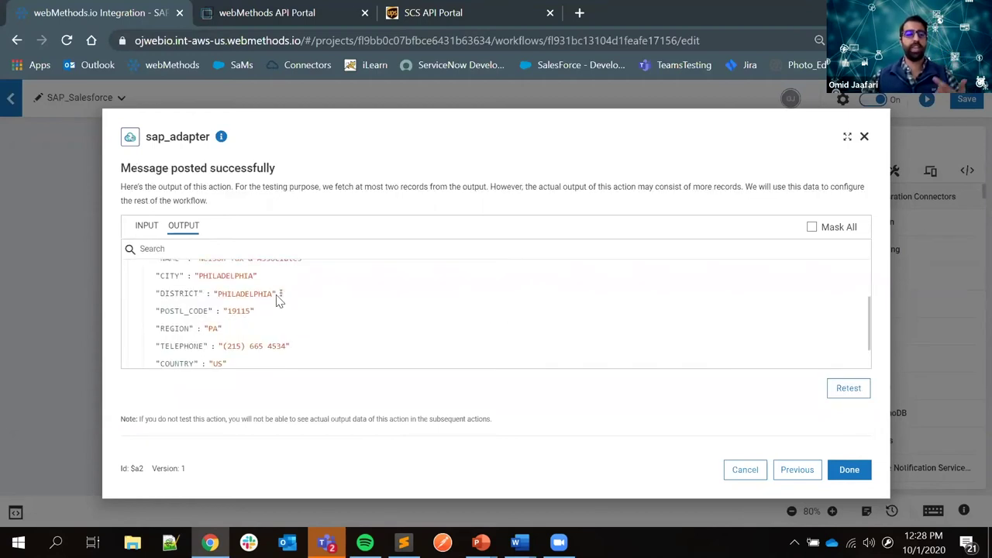
scroll(279, 321, down, 1)
scroll(289, 317, up, 2)
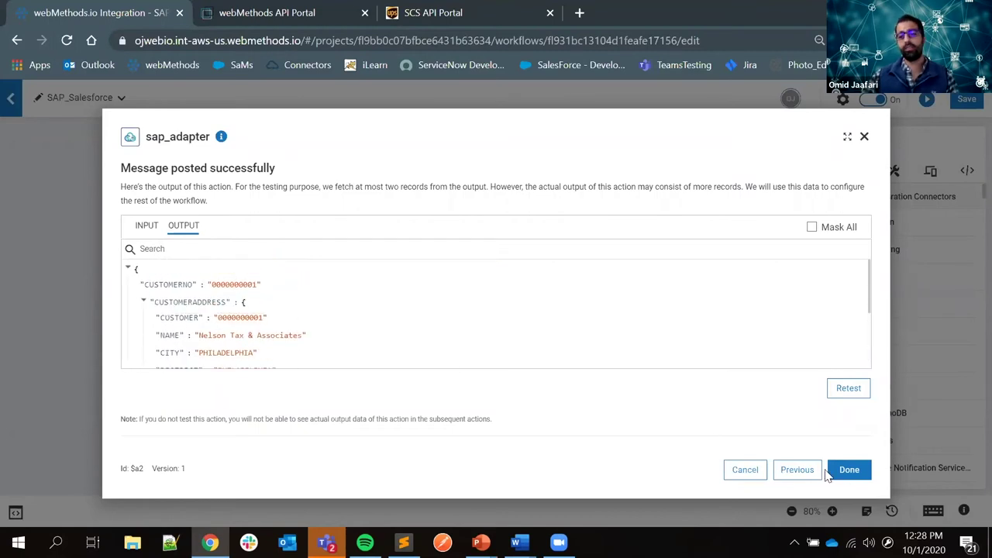
click(849, 471)
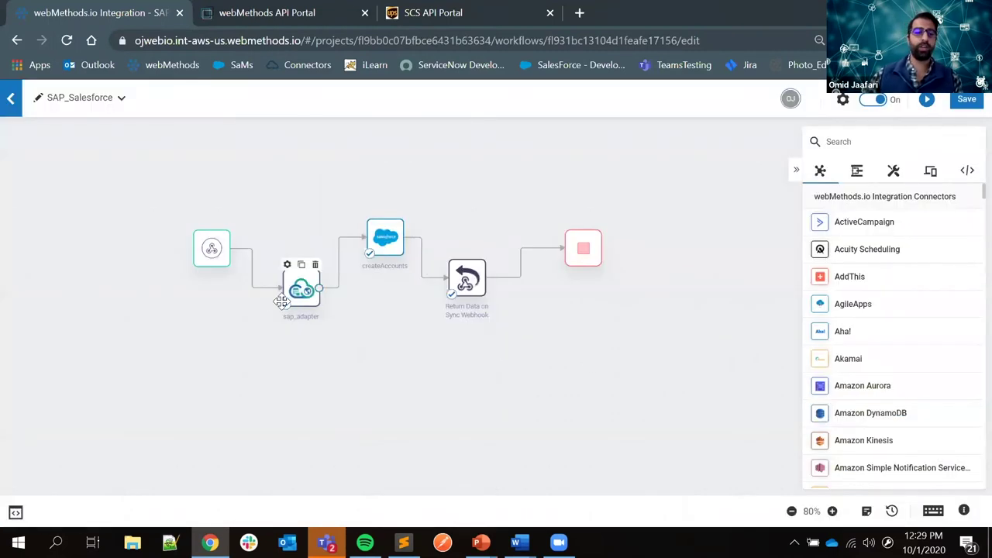
- Open the createAccounts action's configuration and examine how the sap_adapter CUSTOMERADDRESS fields map to the Salesforce account fields
click(388, 238)
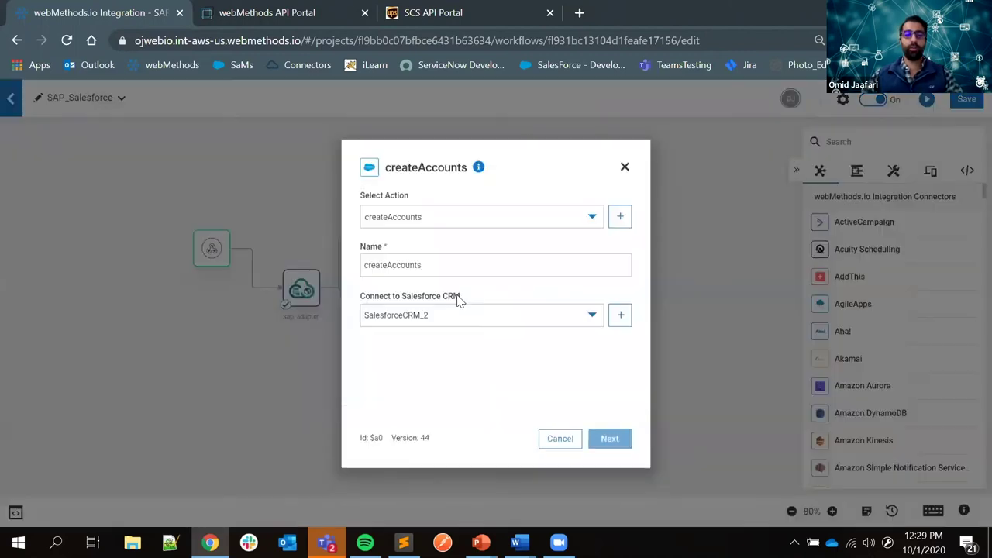
click(623, 441)
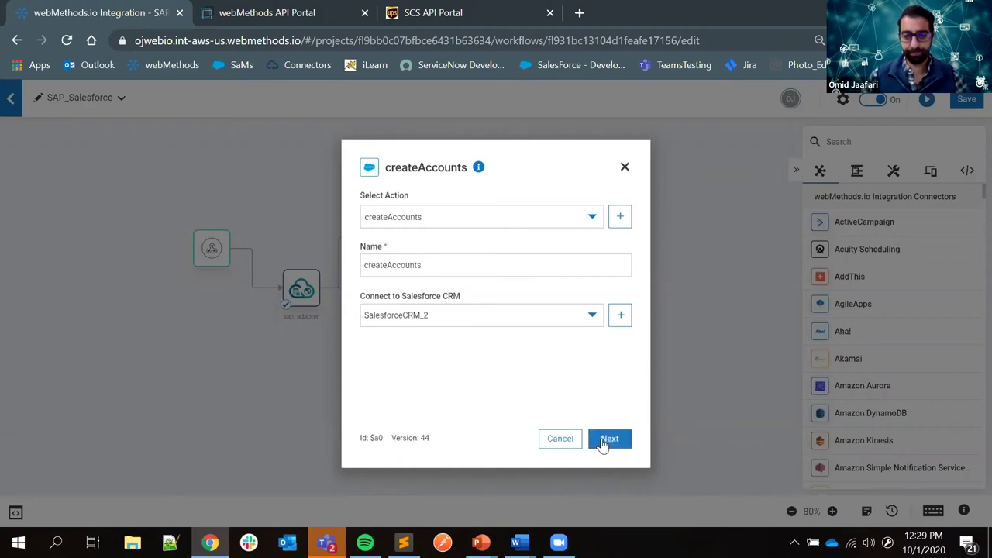
click(620, 440)
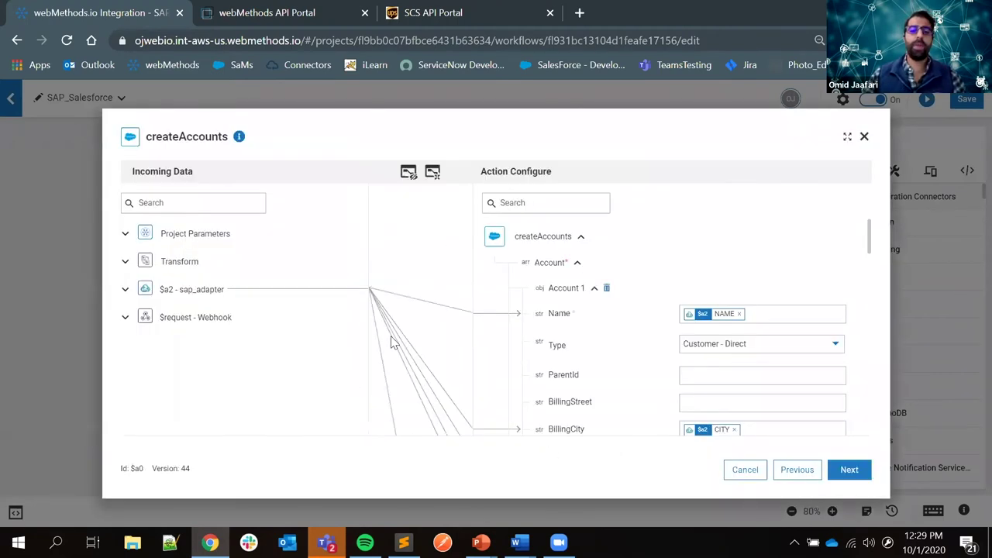
click(126, 292)
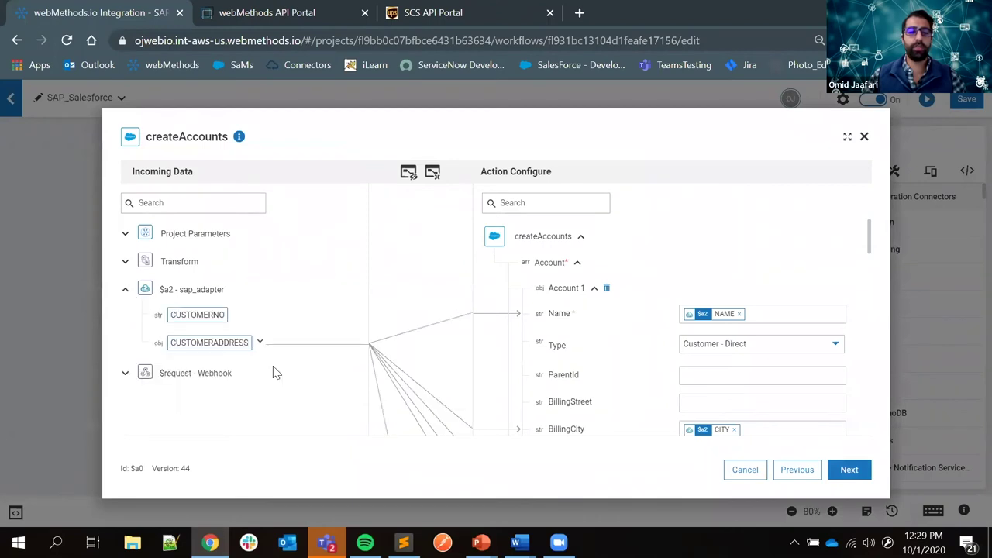
click(260, 343)
scroll(262, 355, down, 3)
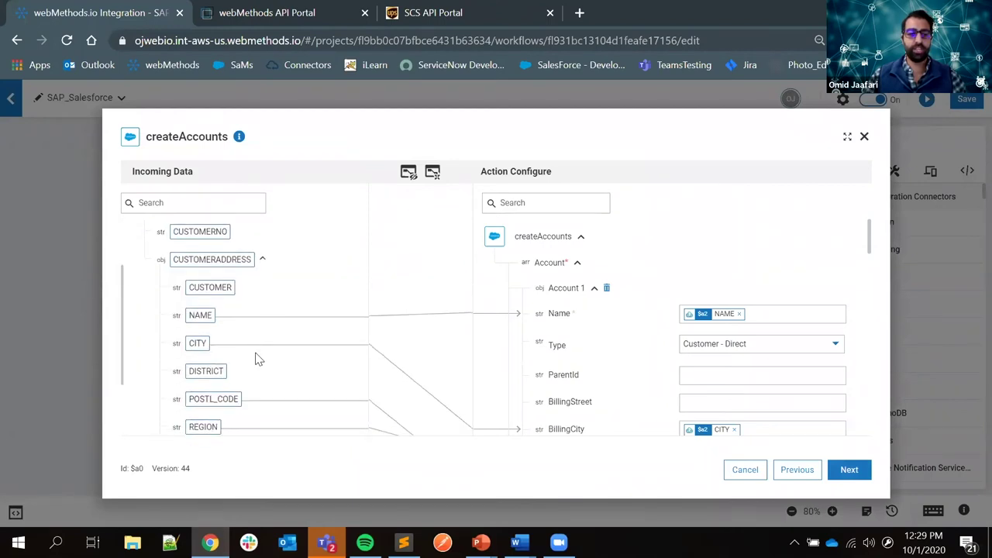
scroll(565, 306, down, 1)
scroll(566, 306, down, 1)
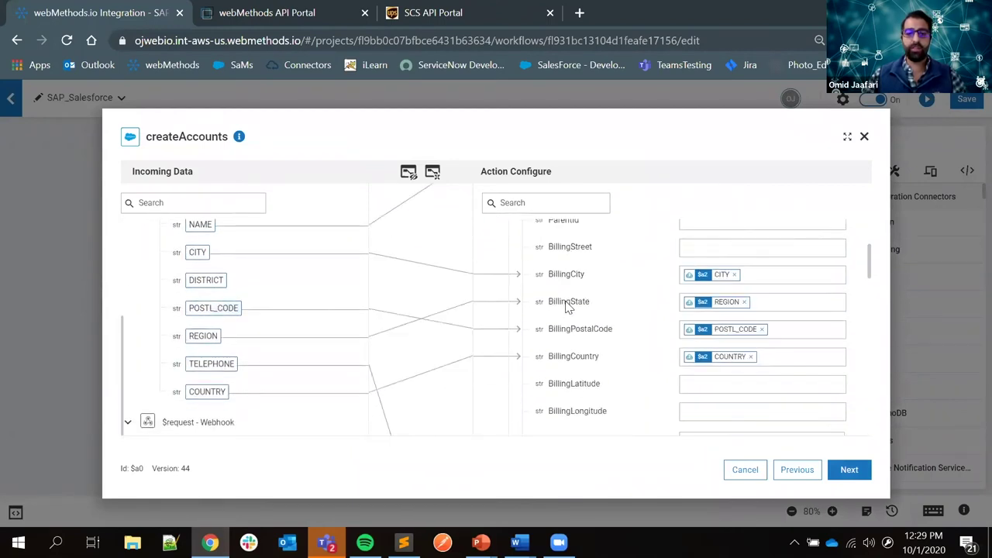
scroll(701, 344, up, 1)
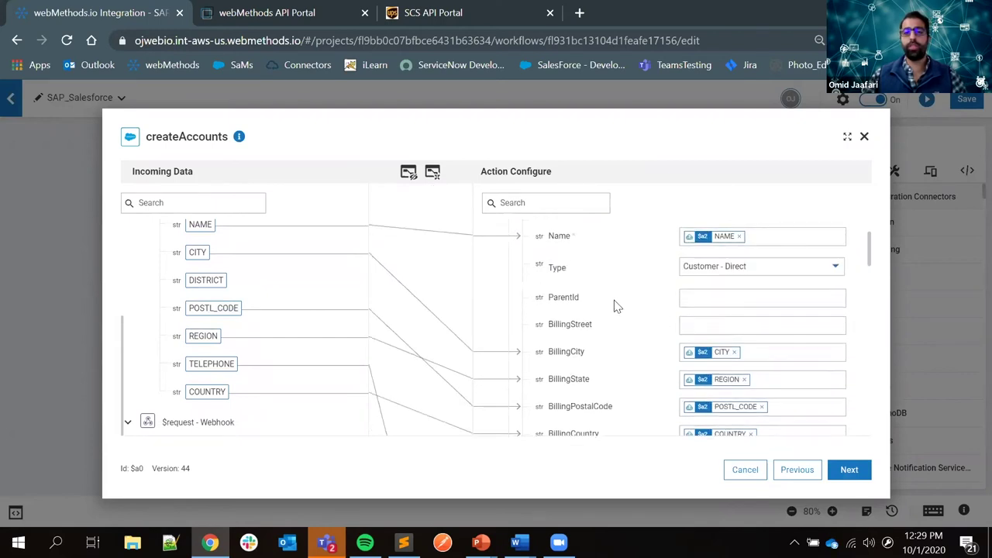
- Review the createAccounts action's test input data and finish its configuration without running the test
click(847, 477)
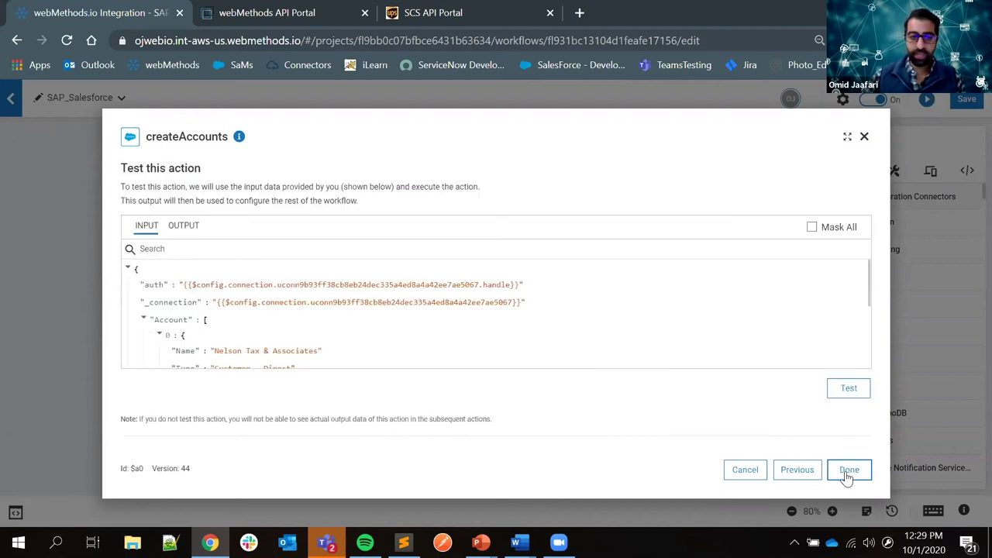
scroll(359, 295, down, 5)
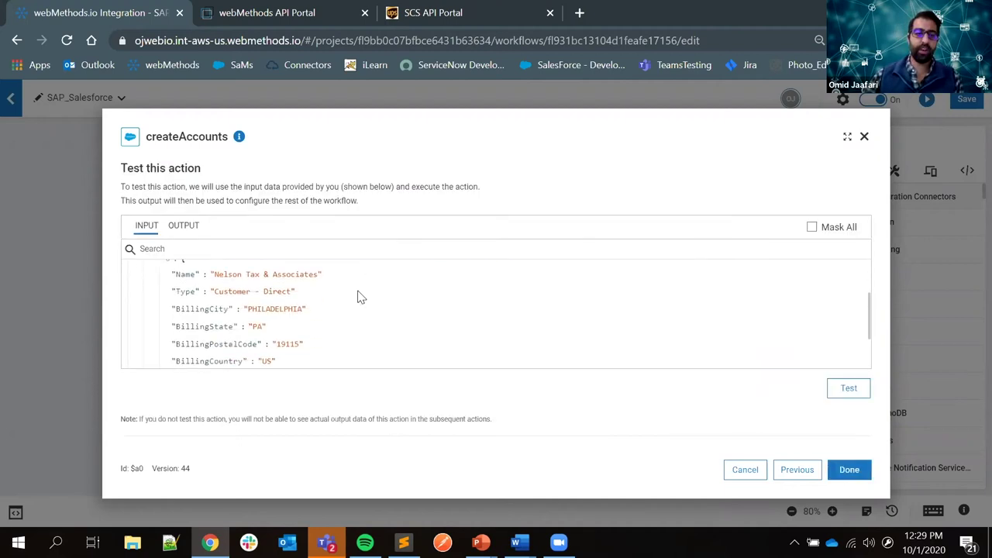
click(850, 468)
- Save the SAP_Salesforce workflow and return to the project's workflow list
mouse_move(471, 284)
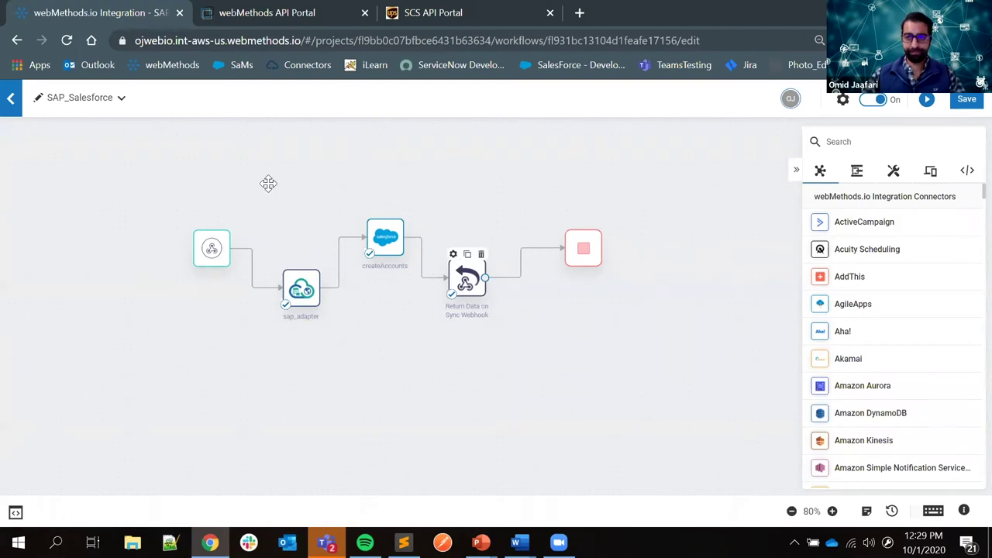
click(966, 100)
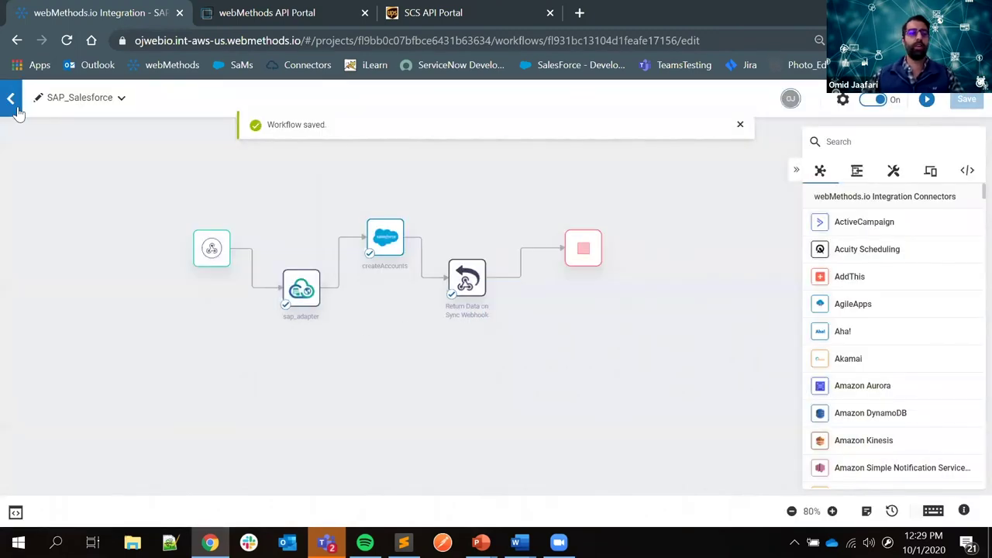
click(13, 100)
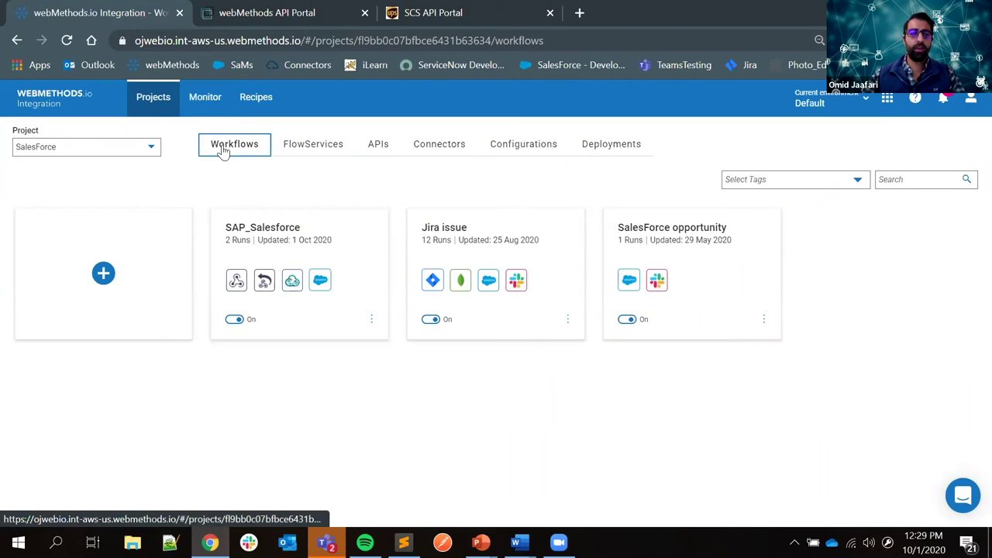
- Create a REST API from scratch named SAP_SFDC, version 1.0, with the description "Take SAP customer information and create new account in SFDC"
click(380, 151)
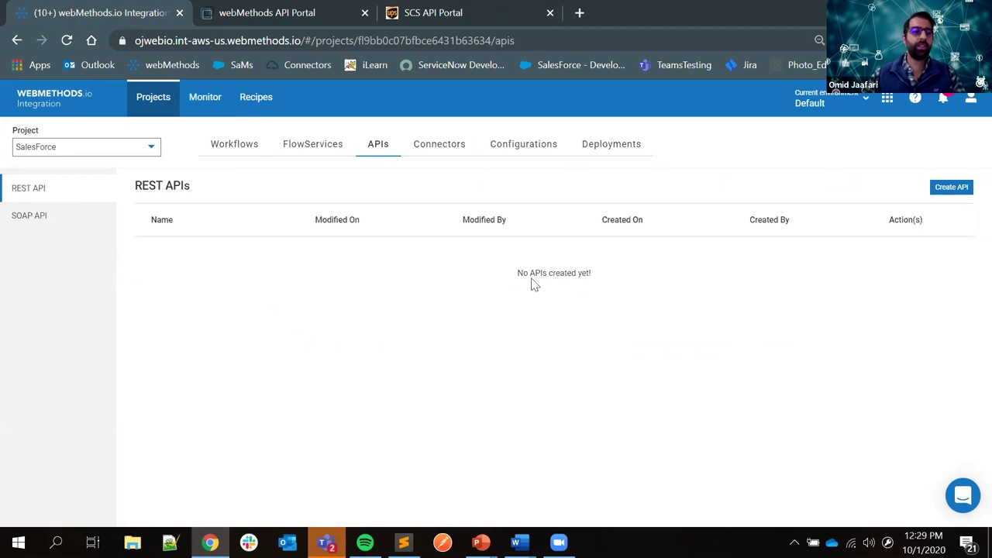
click(948, 187)
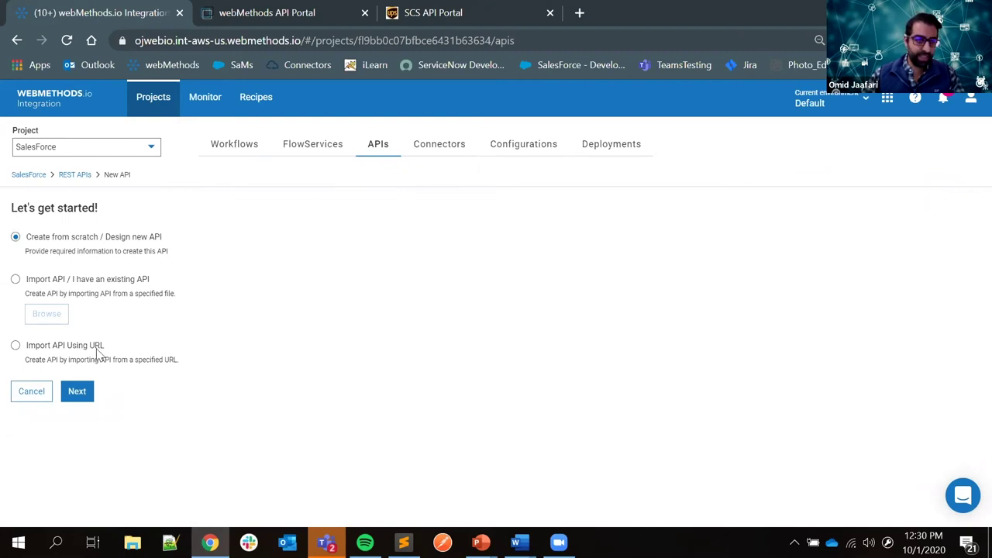
click(78, 392)
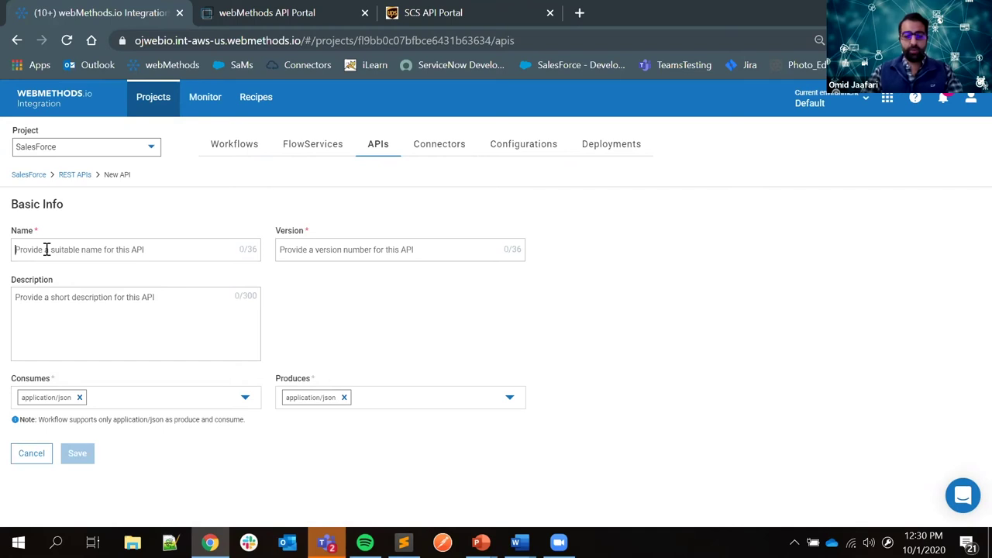
text(SAP_SFDC)
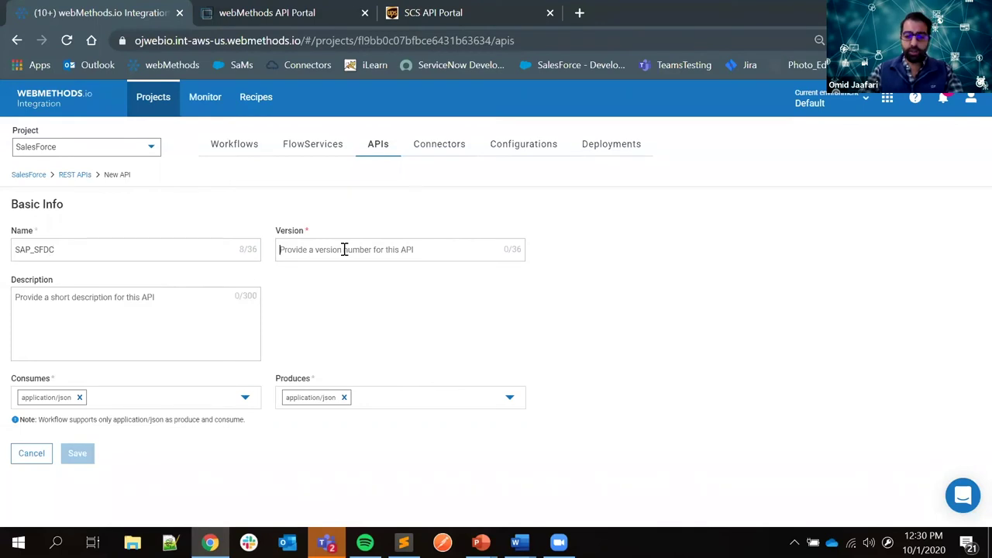
text(1.)
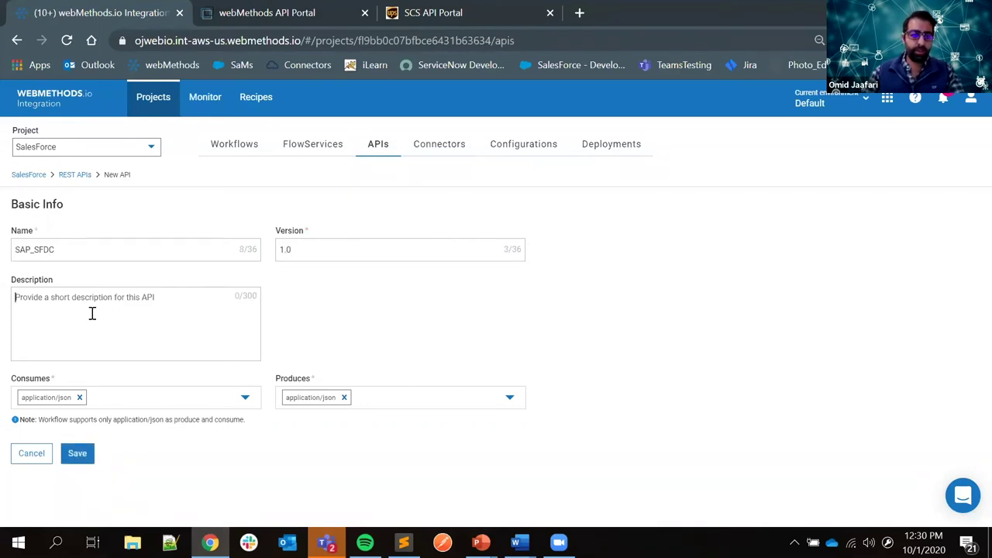
text(Ta)
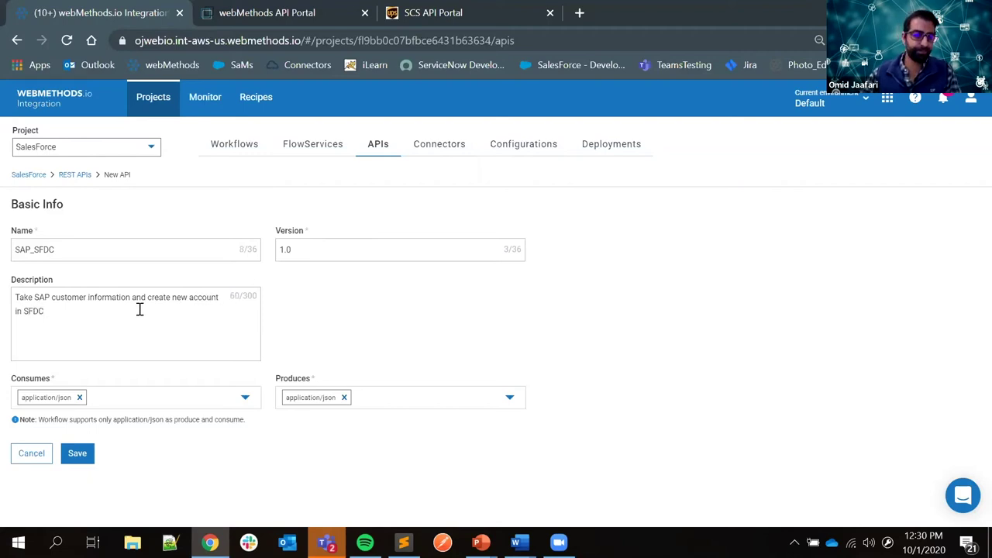
click(82, 456)
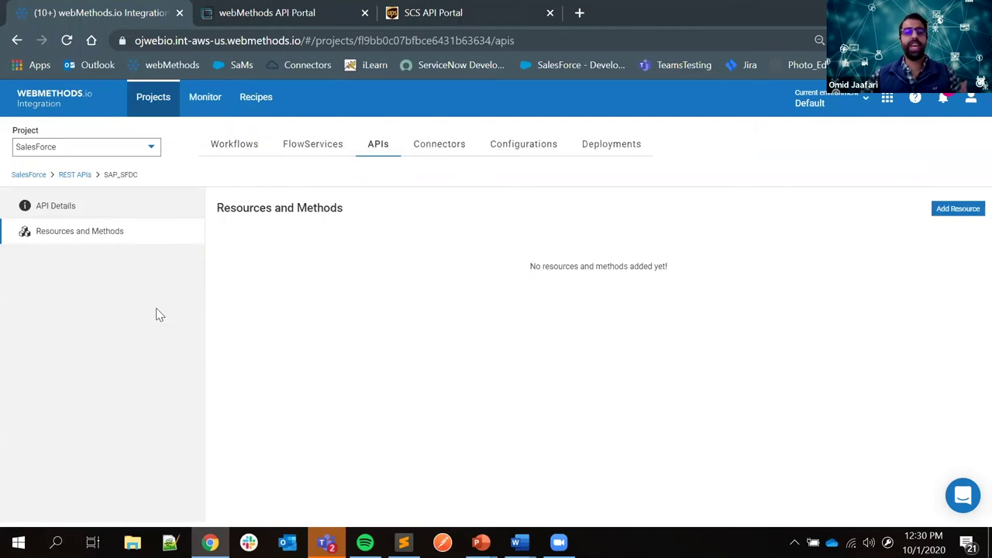
- Add a resource with path /create and a POST method, and assign the SAP_Salesforce workflow to that method
click(958, 212)
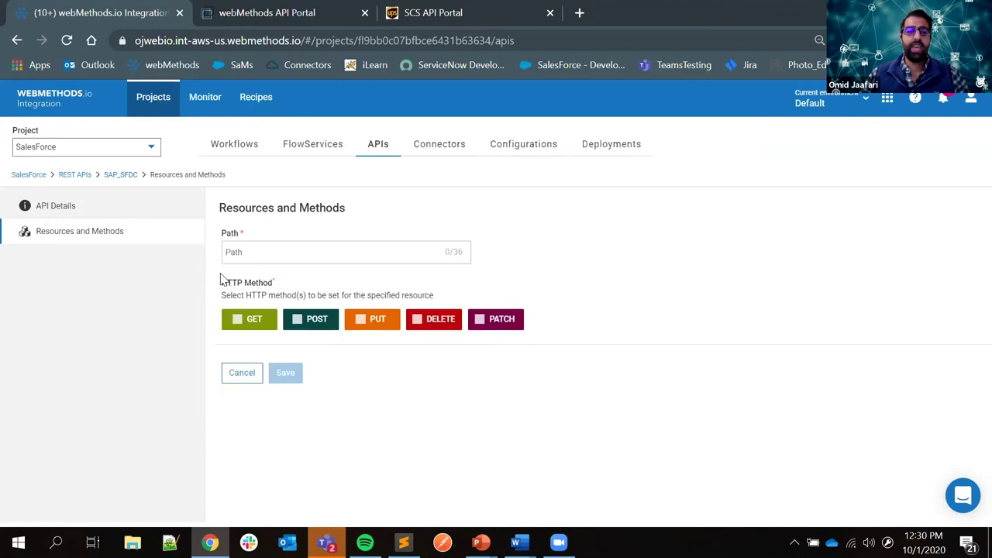
text(/cl)
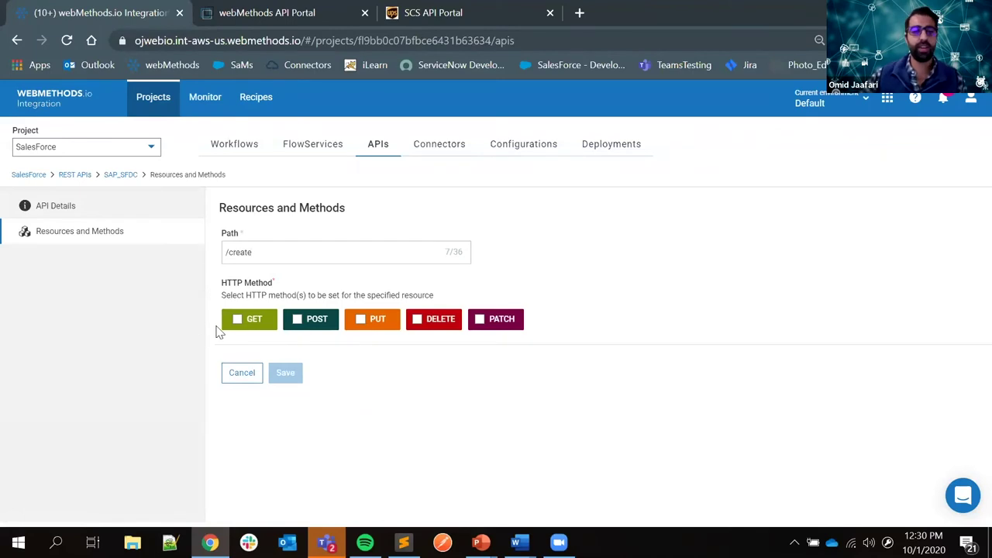
click(310, 319)
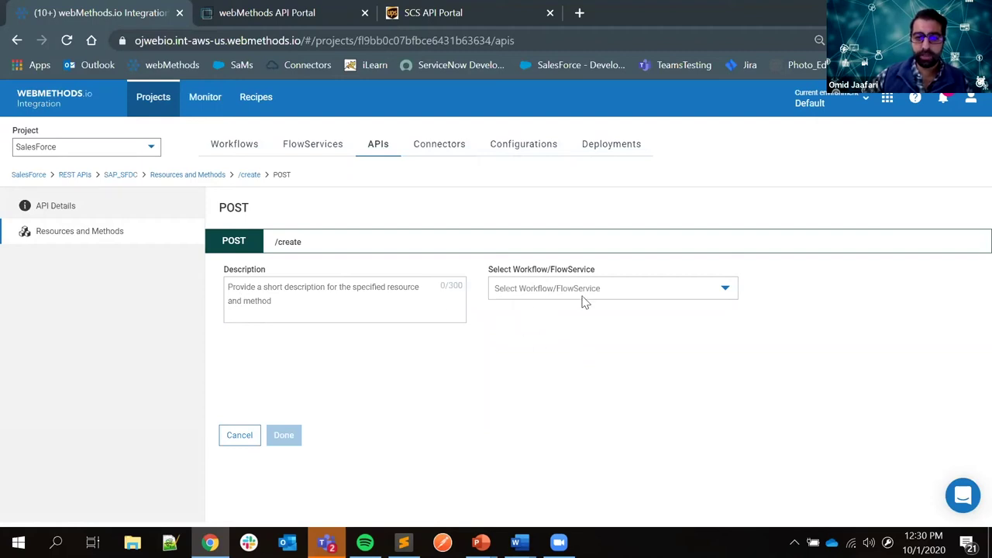
click(720, 290)
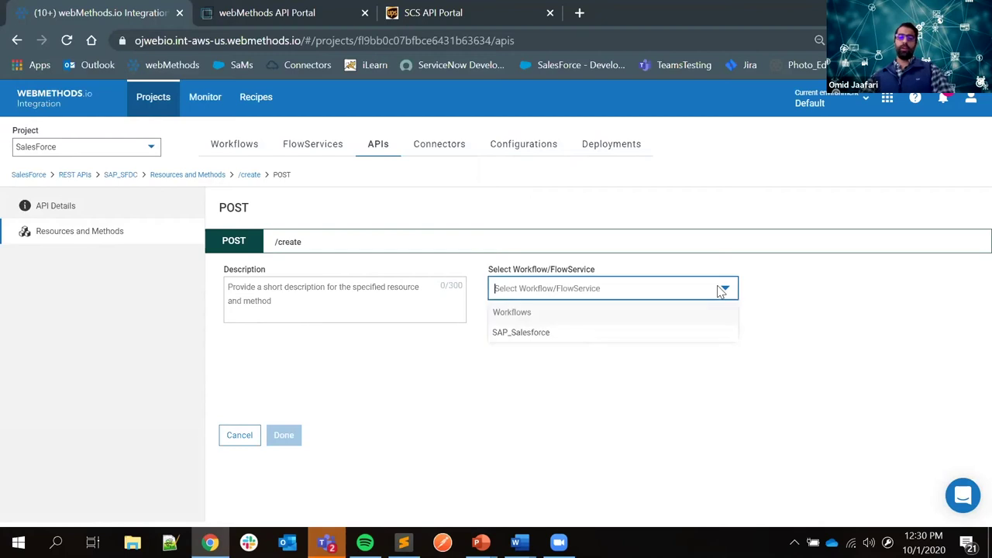
click(542, 333)
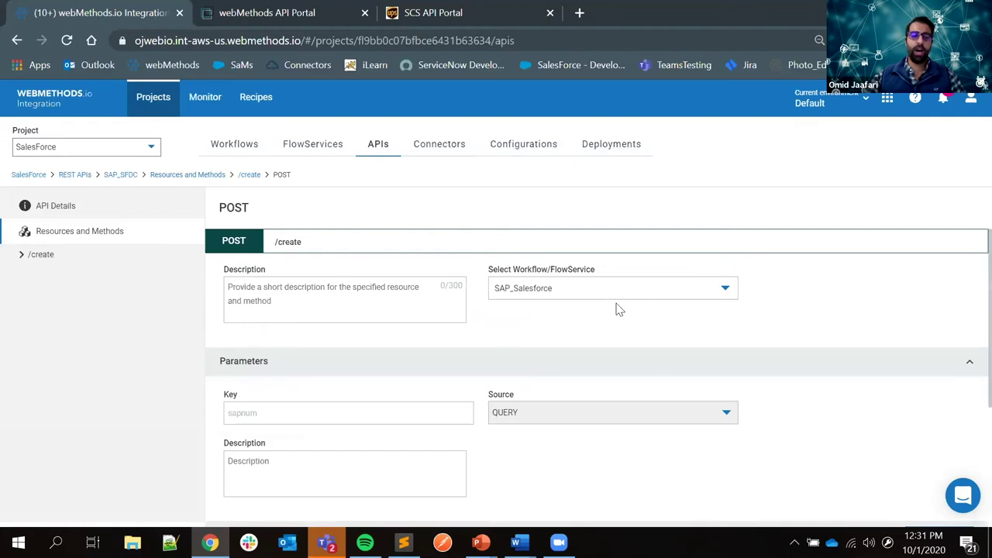
- Describe the POST method's sapnum query parameter as "SAP customer number", finish the method and save the /create resource
scroll(589, 309, down, 1)
scroll(519, 339, down, 1)
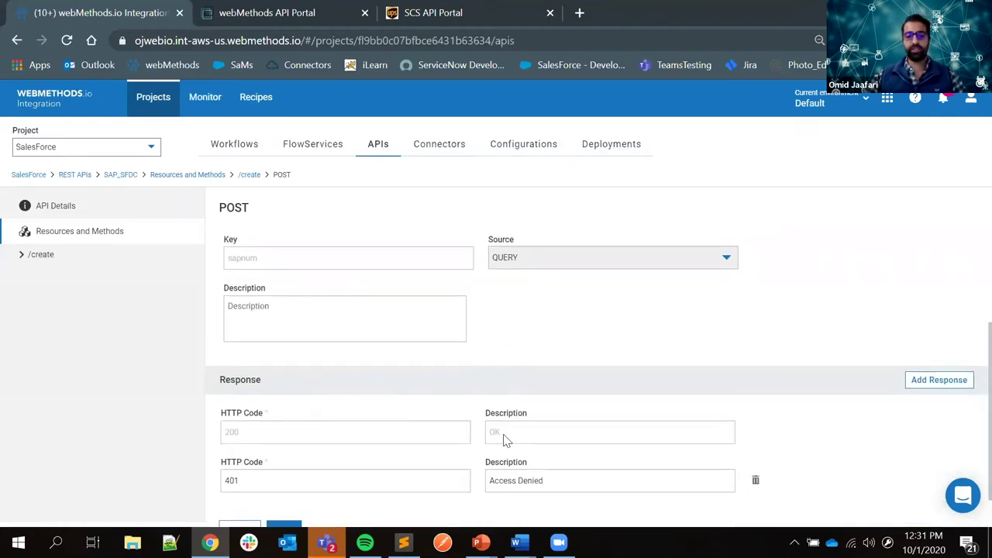
scroll(310, 406, up, 1)
scroll(915, 419, down, 2)
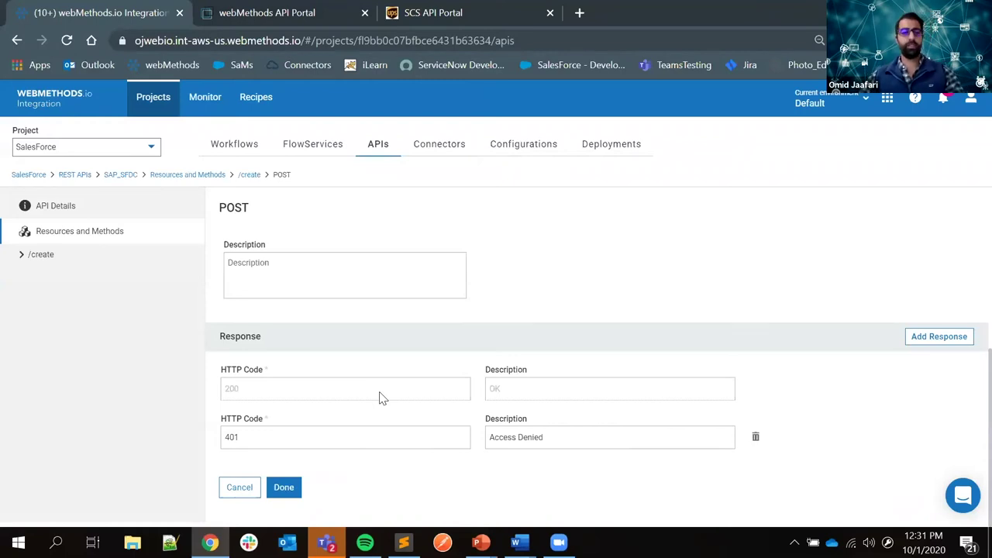
scroll(380, 398, up, 2)
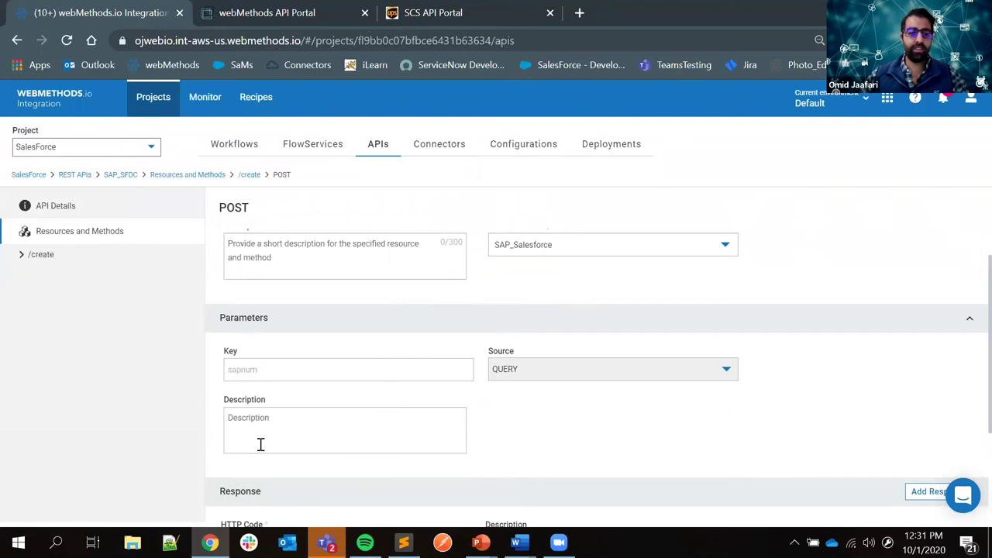
text(SAP customer number)
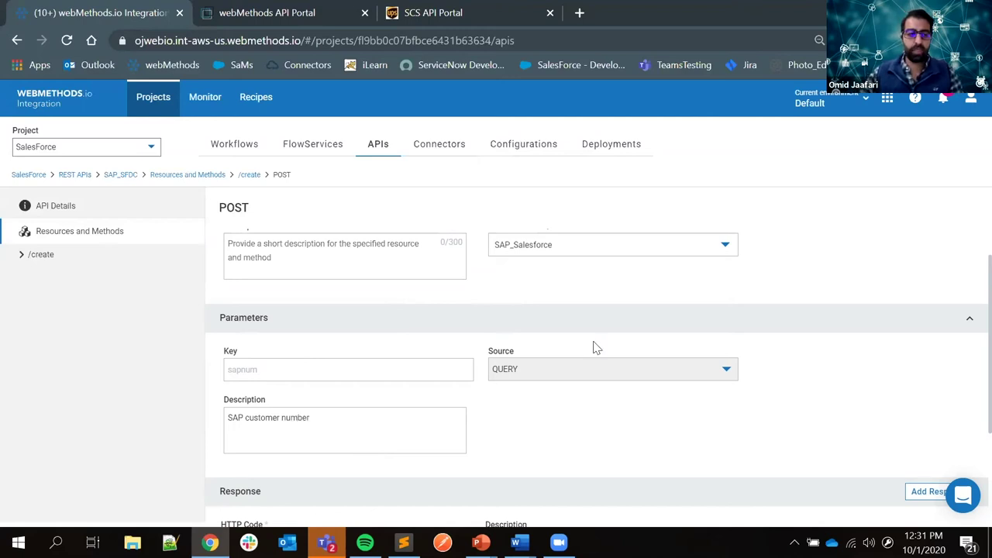
scroll(697, 341, down, 2)
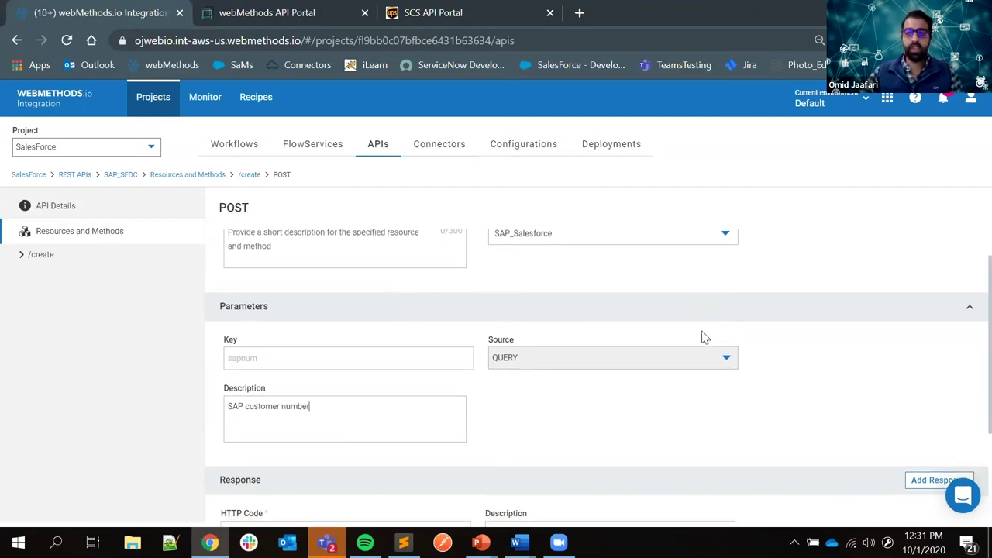
click(283, 488)
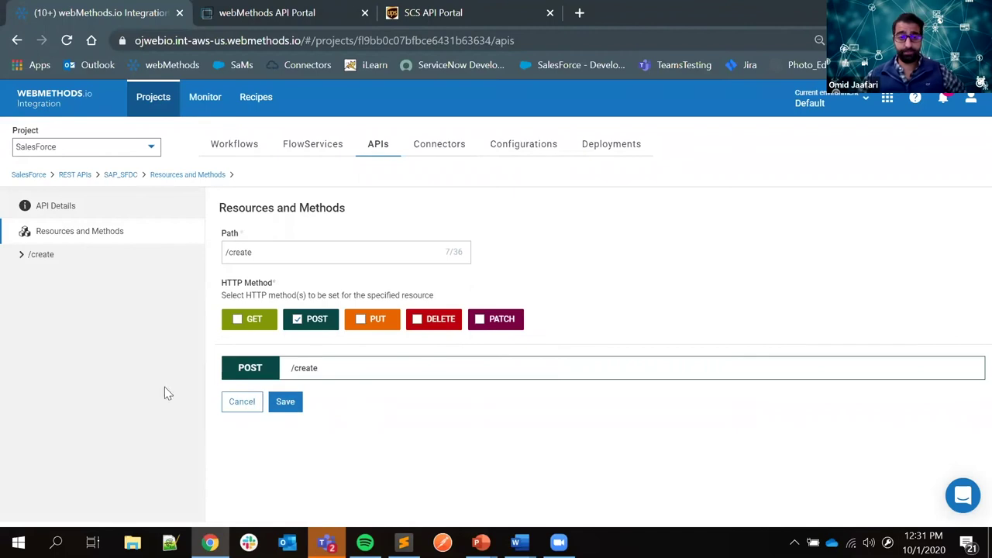
click(282, 404)
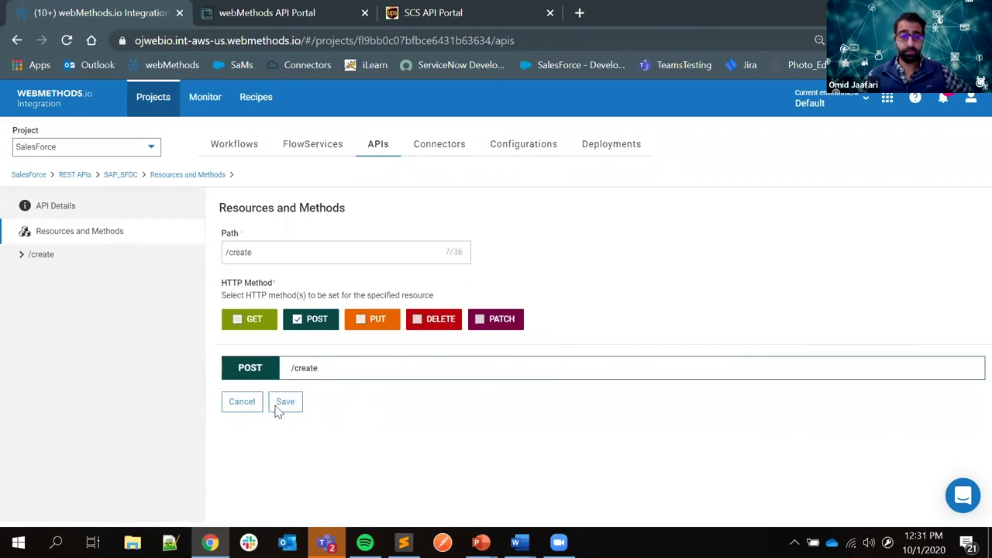
- Review the SAP_SFDC API's details and endpoint, and download its JSON Swagger documentation
click(56, 206)
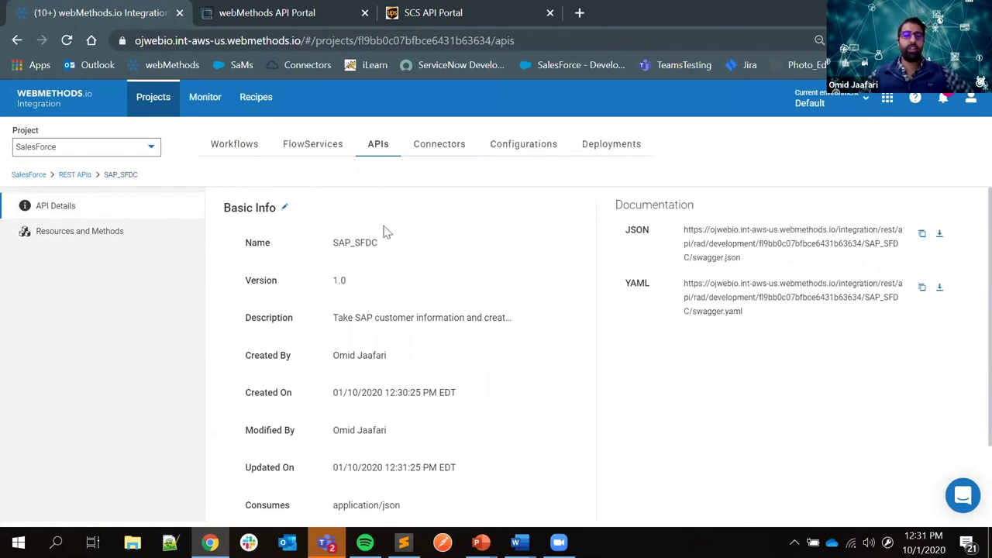
scroll(424, 256, down, 1)
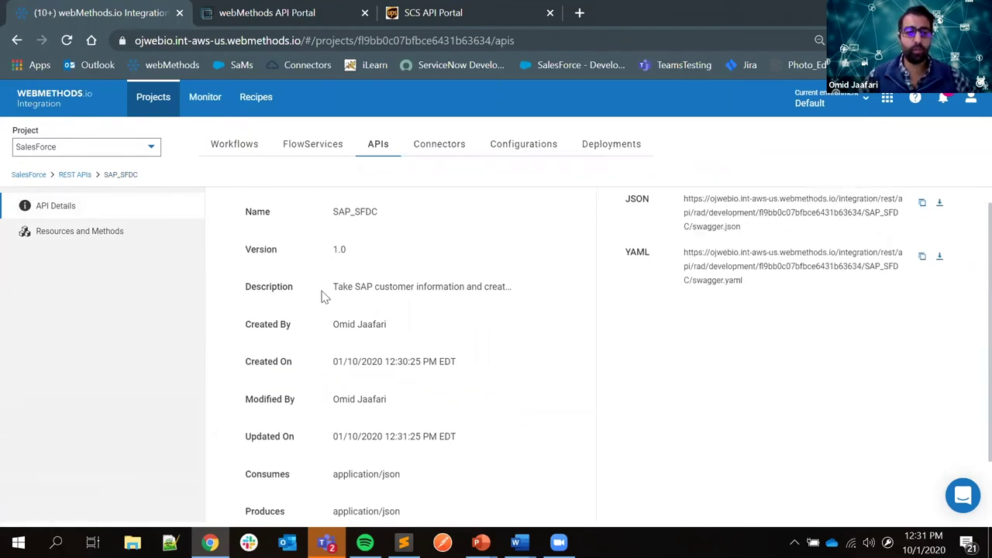
scroll(469, 308, down, 1)
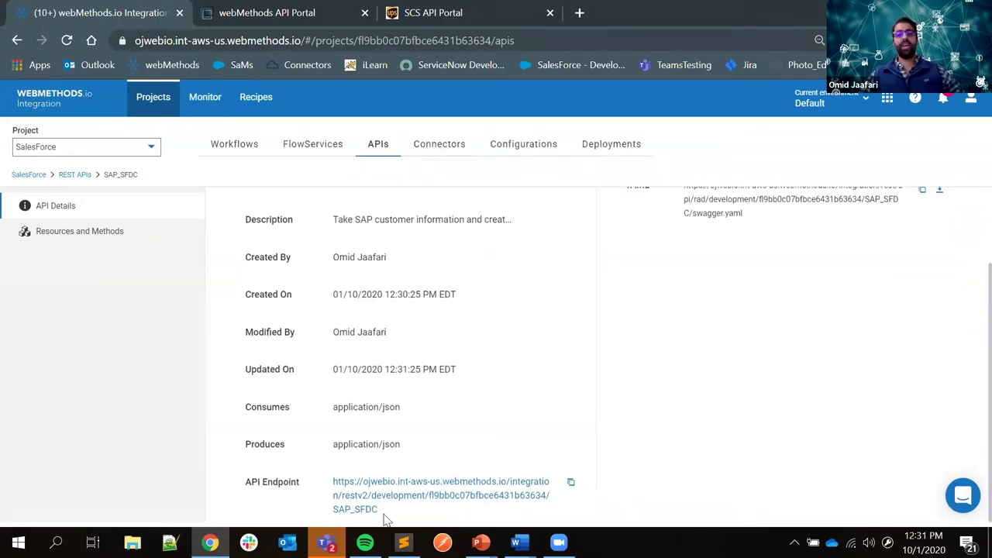
scroll(584, 392, up, 2)
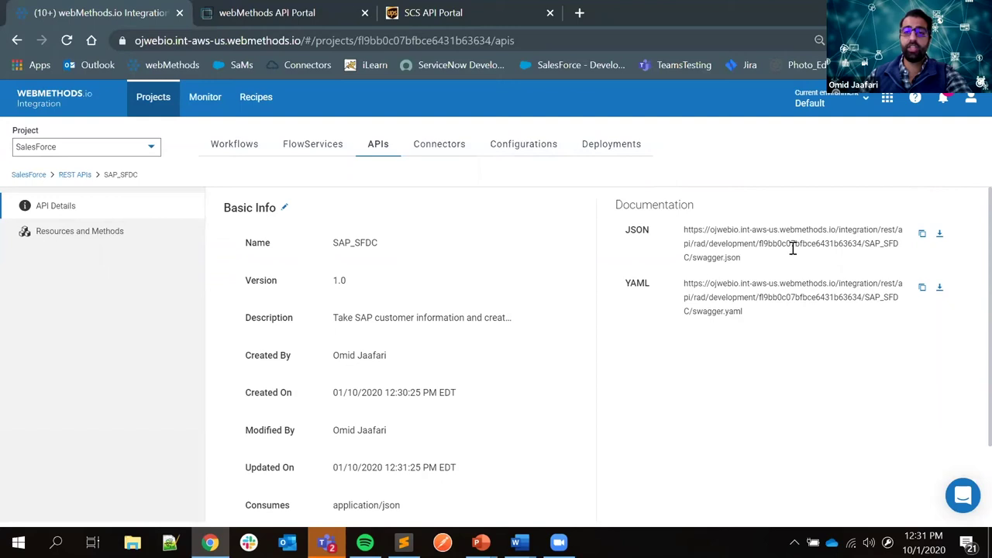
click(939, 235)
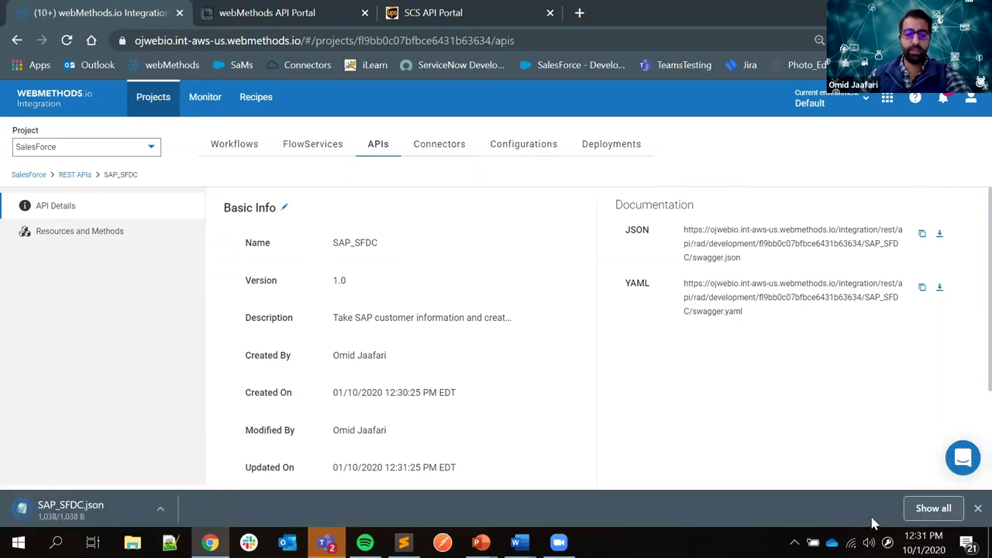
click(976, 510)
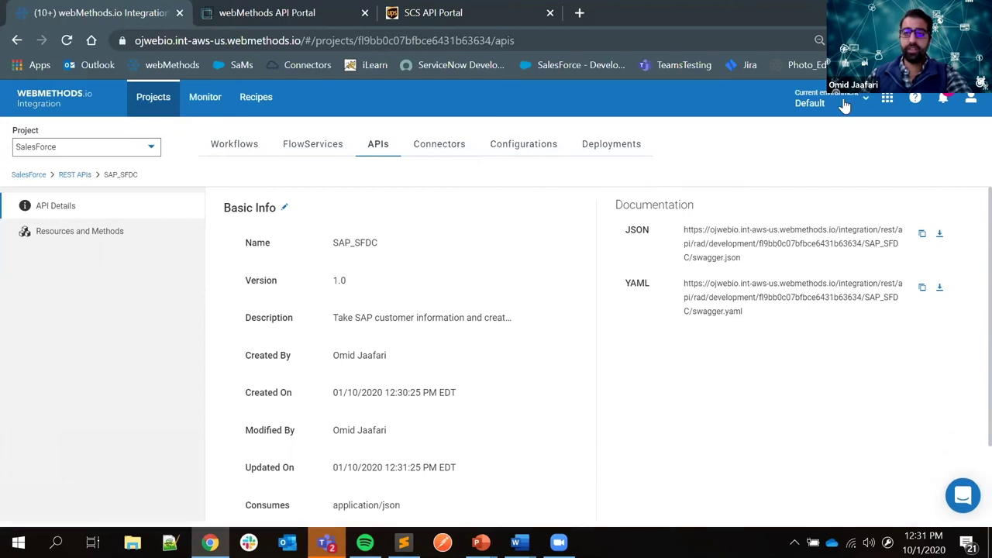
- Switch to webMethods API Gateway and open its list of managed APIs
click(888, 104)
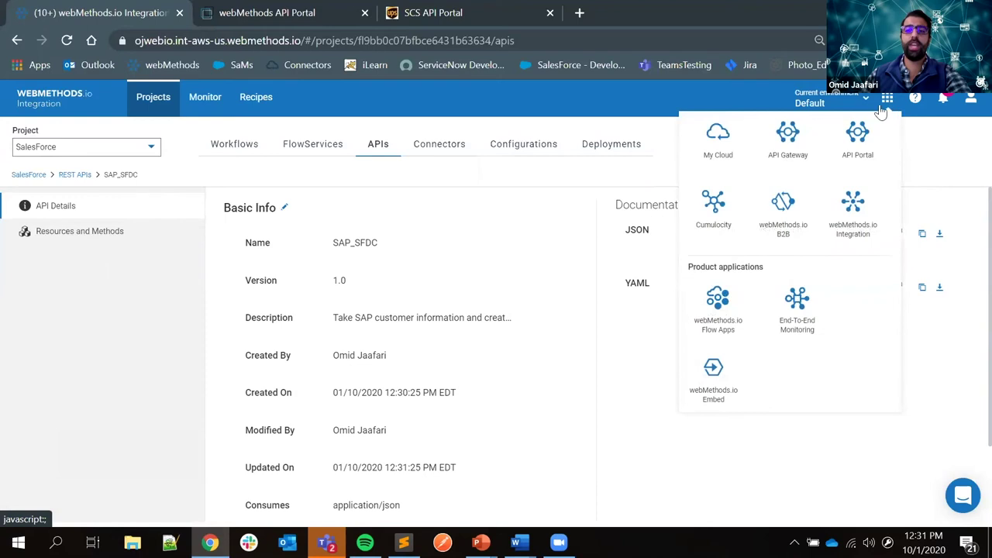
click(789, 144)
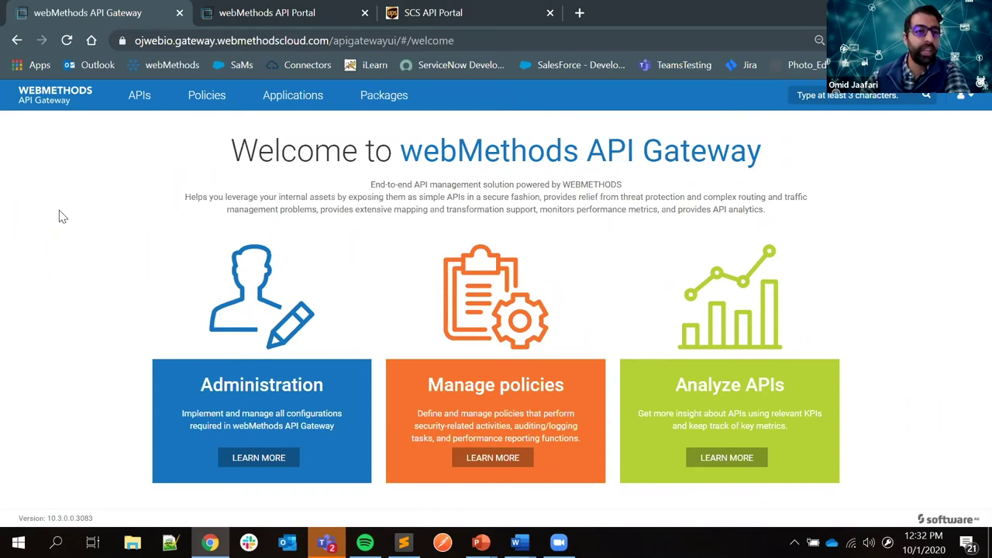
click(140, 95)
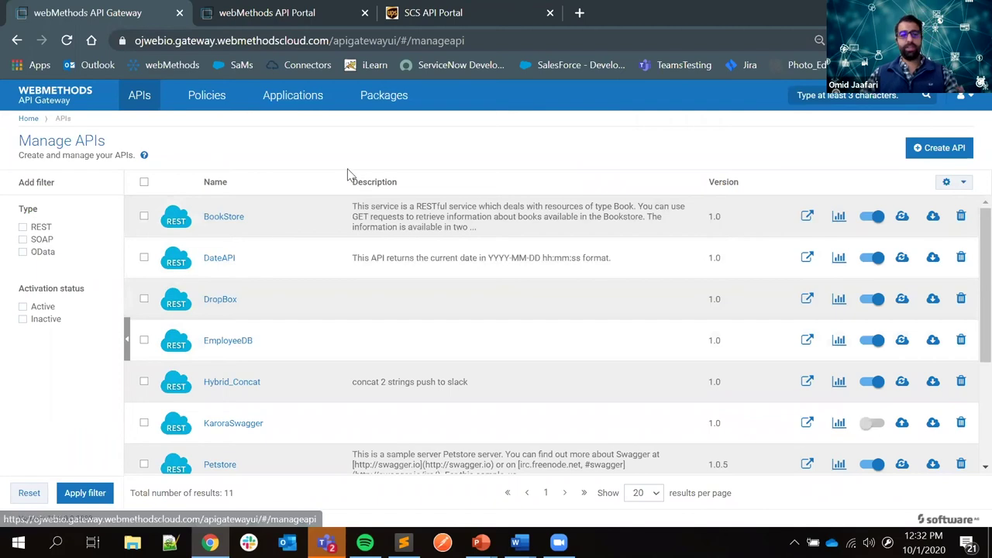
- Look through the managed APIs and filter the list to the REST type
scroll(356, 298, down, 2)
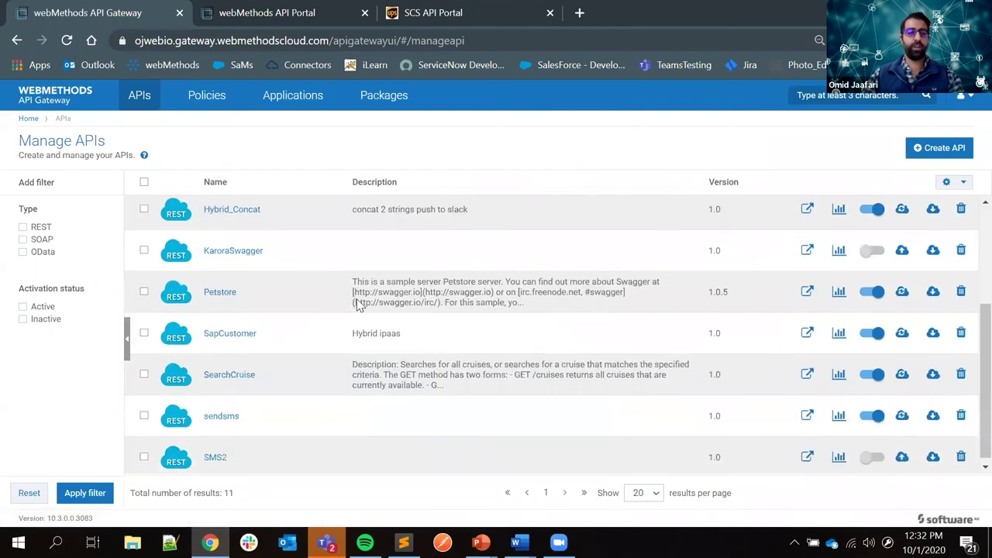
scroll(275, 371, up, 2)
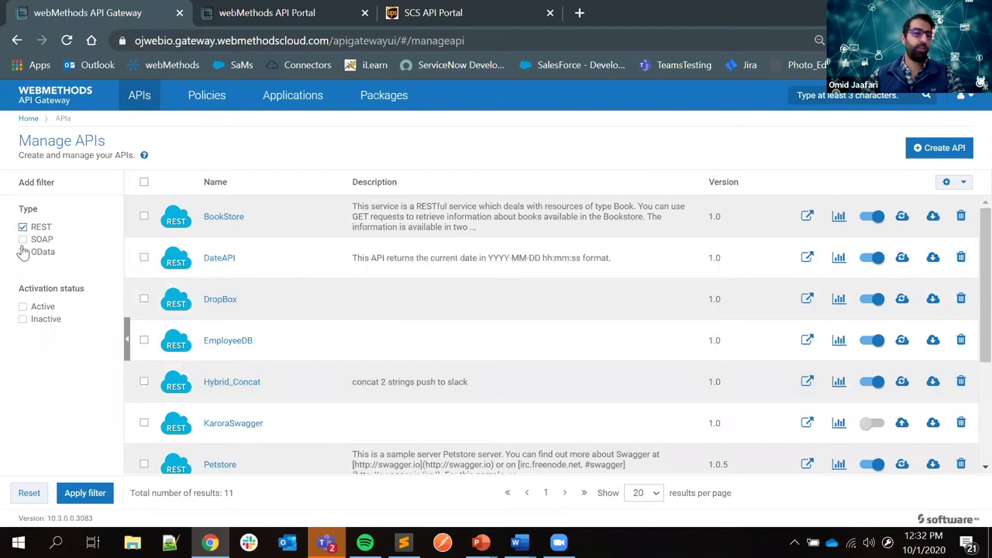
click(80, 492)
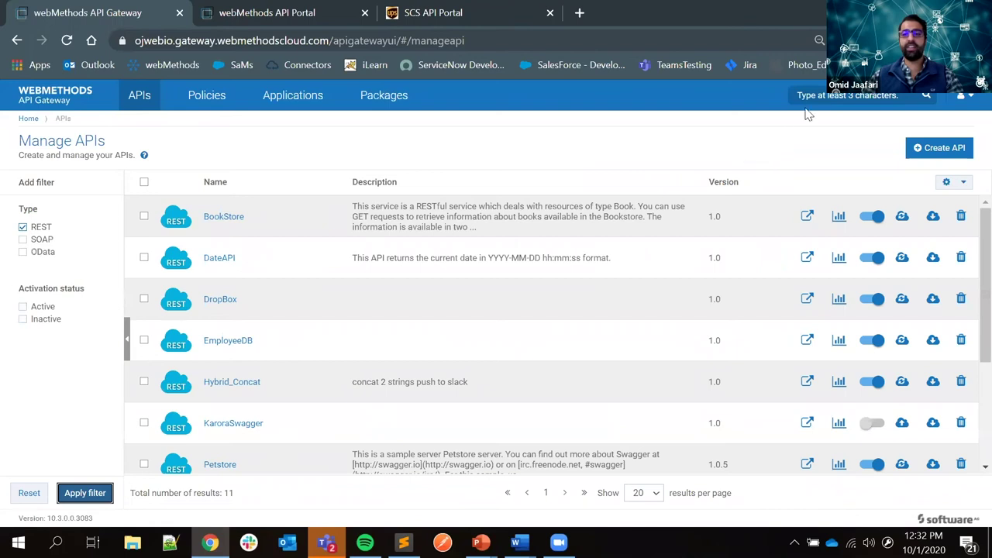
click(840, 96)
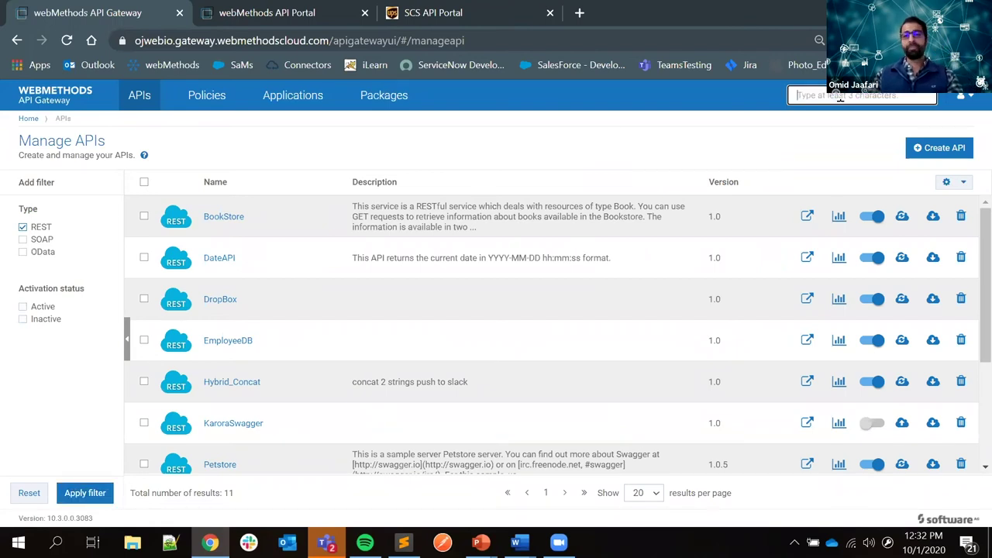
- Examine the global denial of service settings, including request limits, error message and trusted IP addresses, and view the policy templates
click(206, 99)
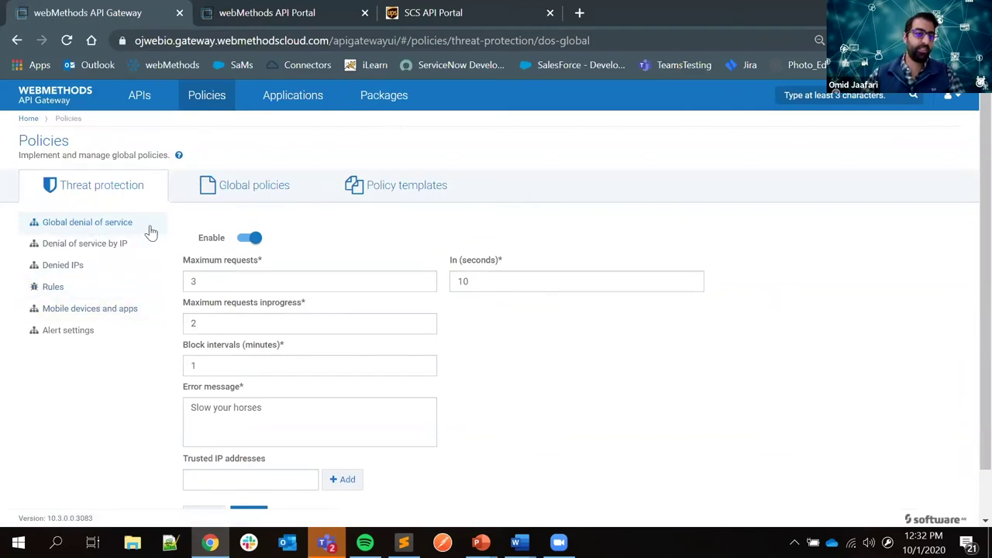
click(285, 283)
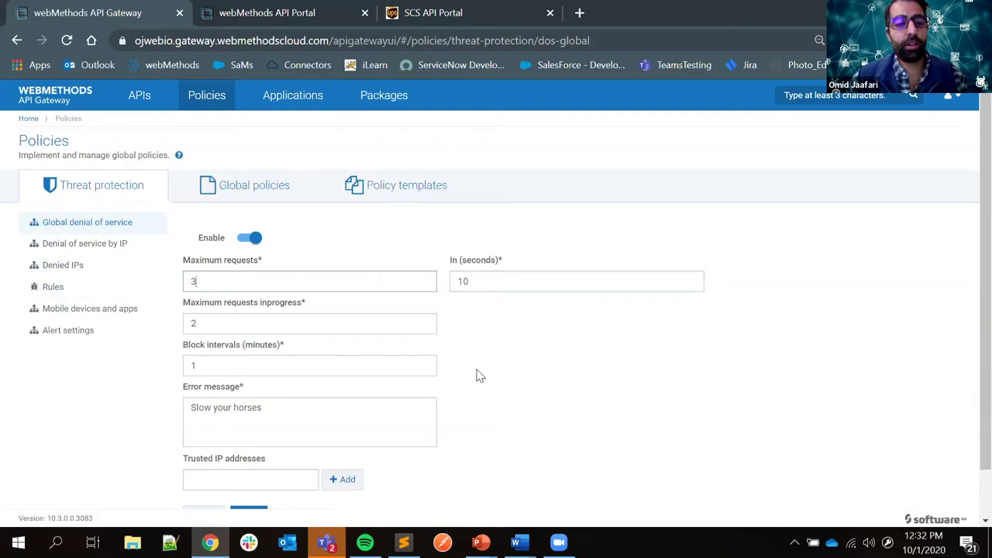
click(325, 427)
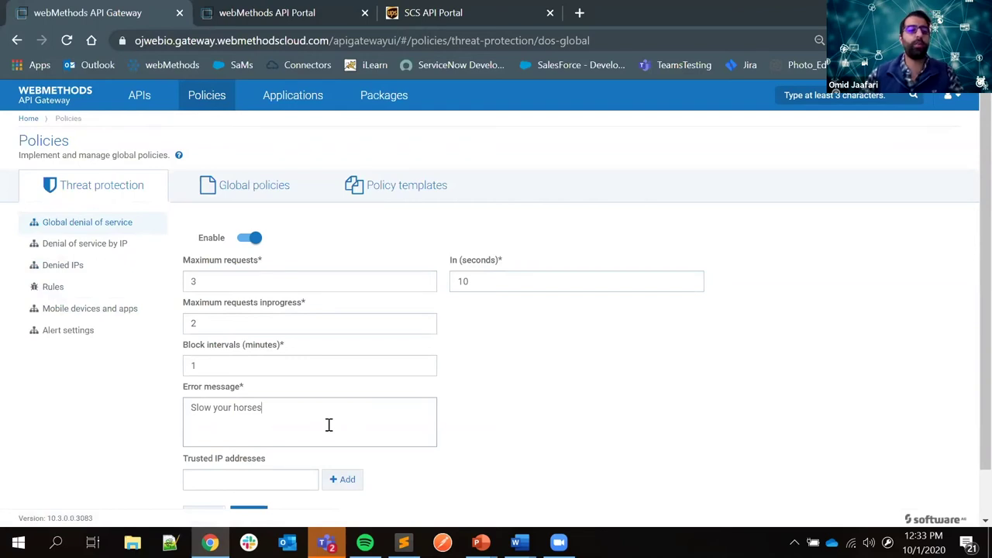
scroll(341, 399, down, 1)
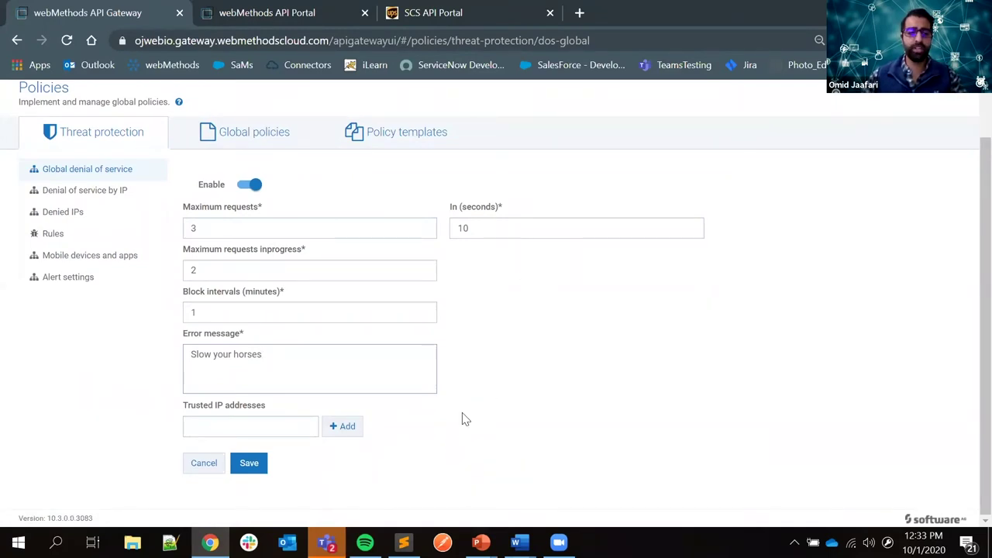
click(208, 431)
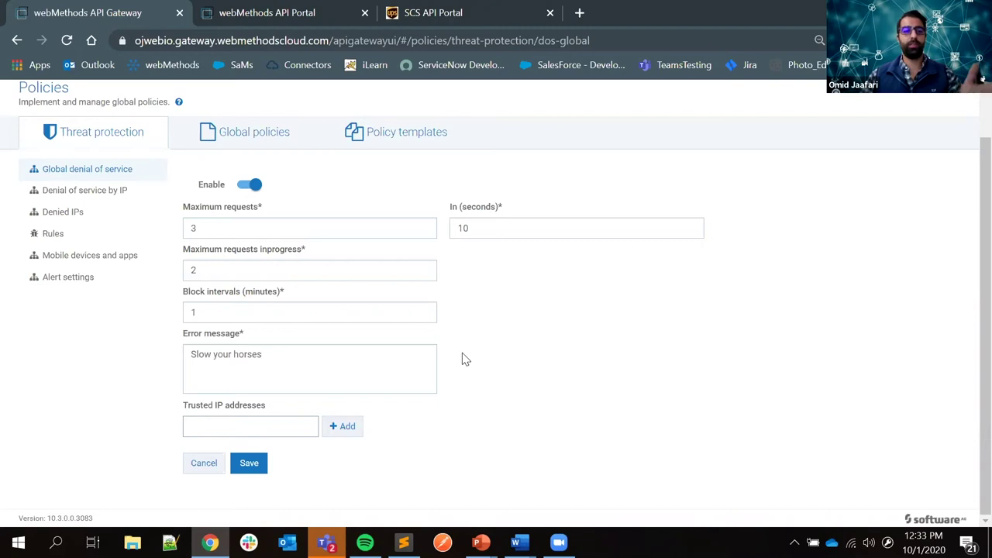
scroll(465, 358, up, 1)
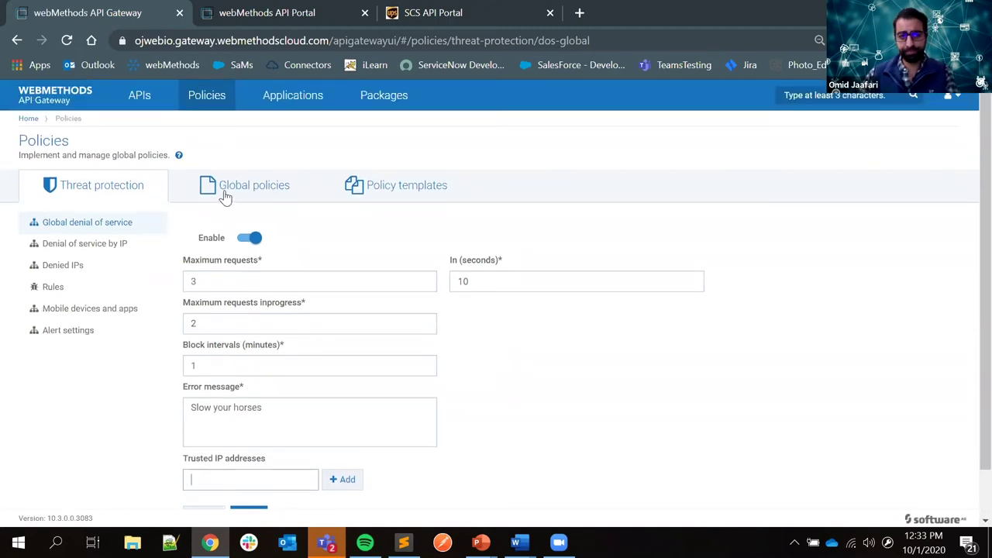
click(385, 189)
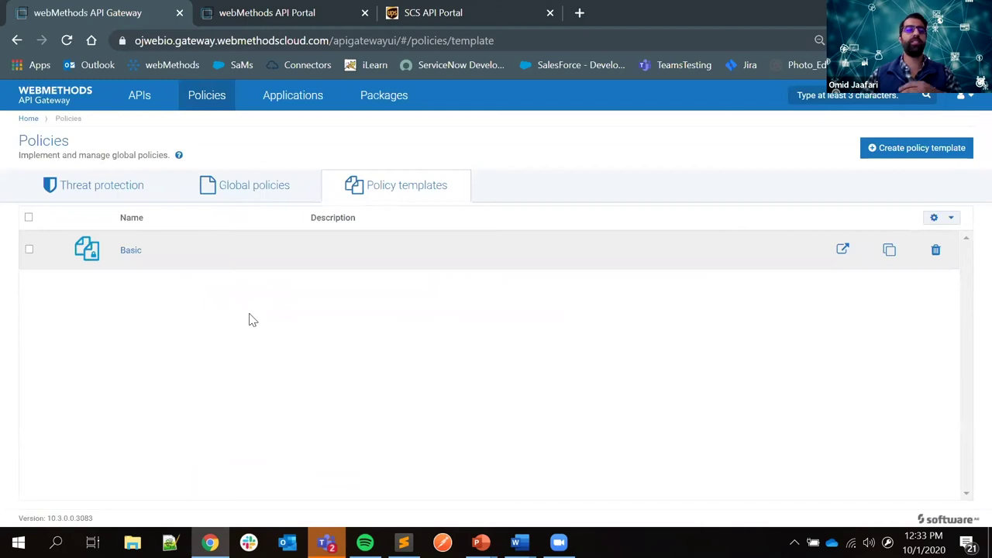
- View the gateway's managed applications, its API packages and the plans available for them
click(291, 95)
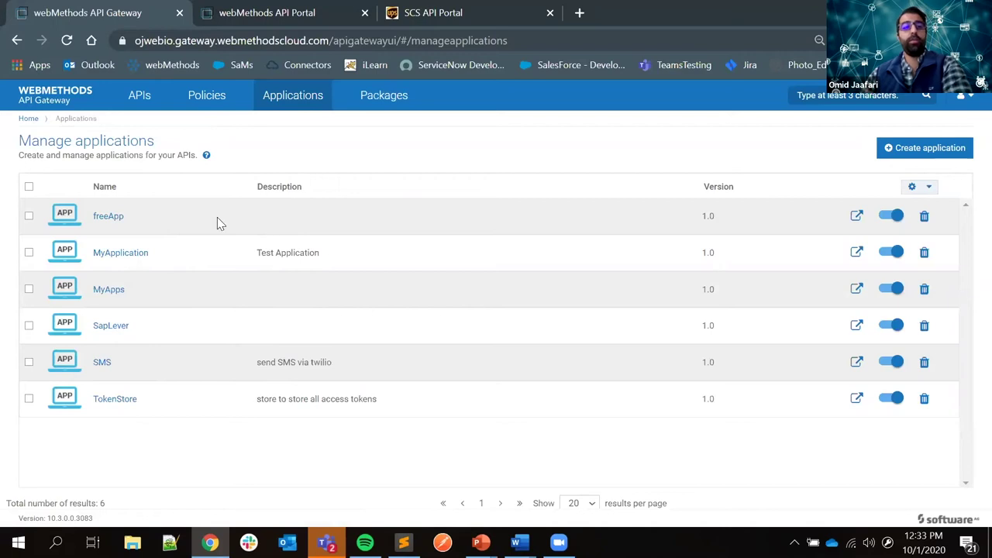
click(378, 107)
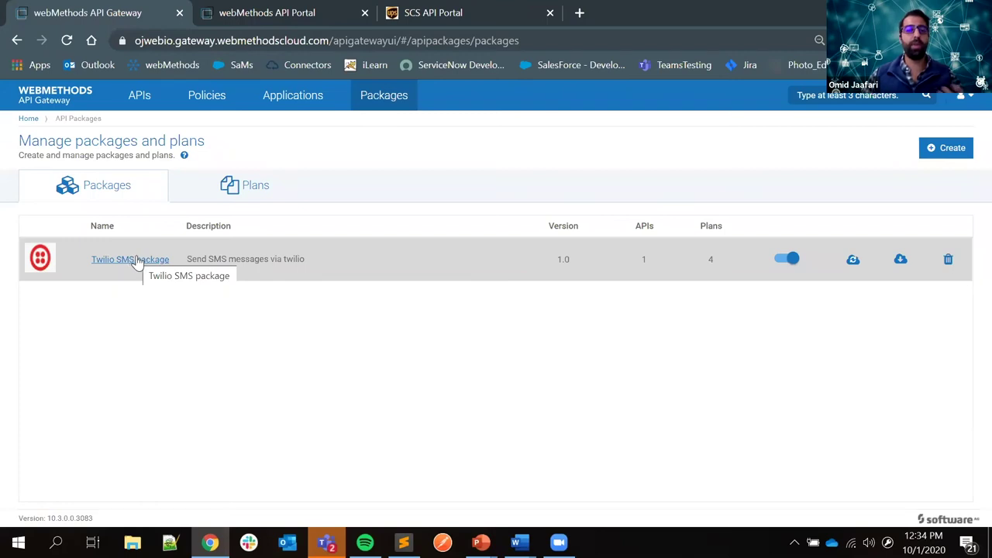
click(237, 198)
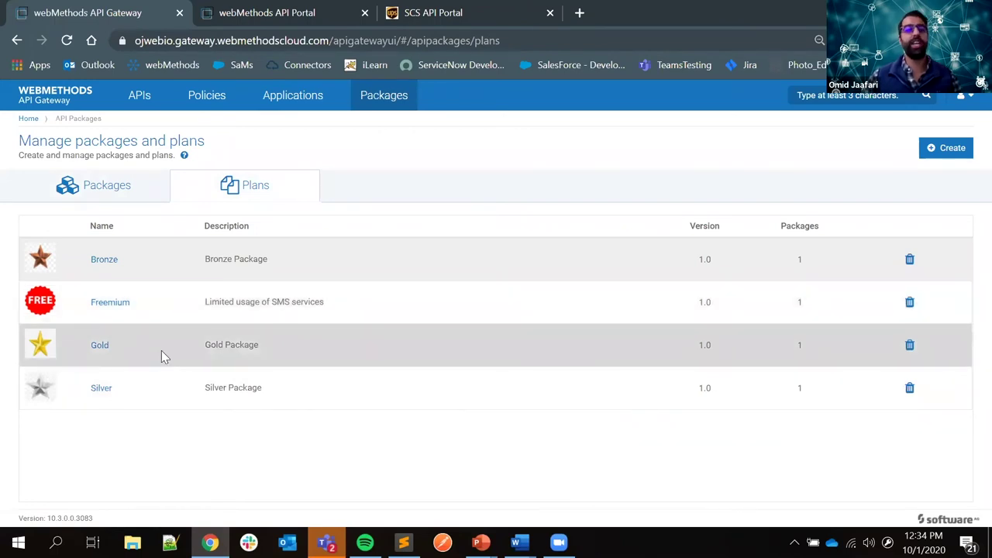
- Start a new API imported from file, choosing SAP_SFDC.json in the Downloads folder as the source
click(140, 96)
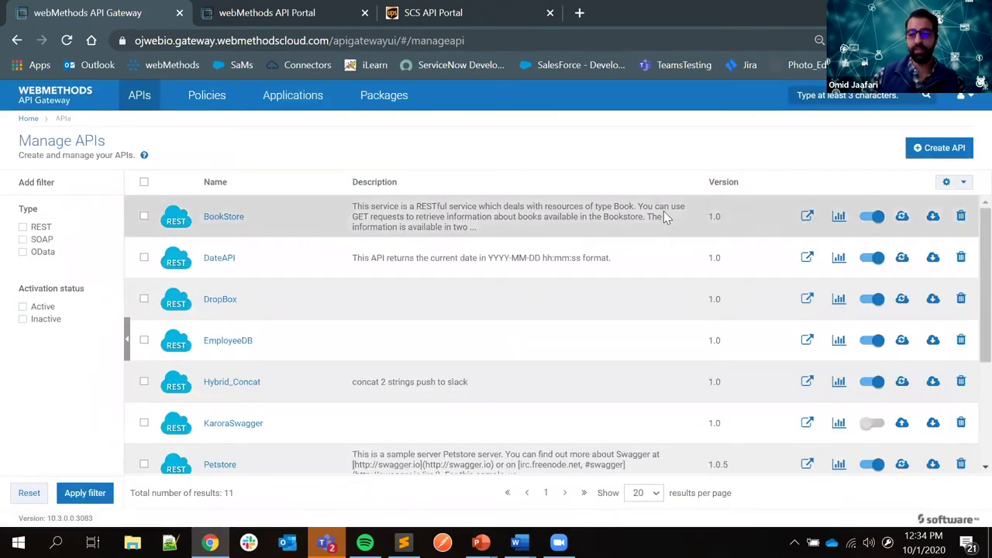
click(930, 150)
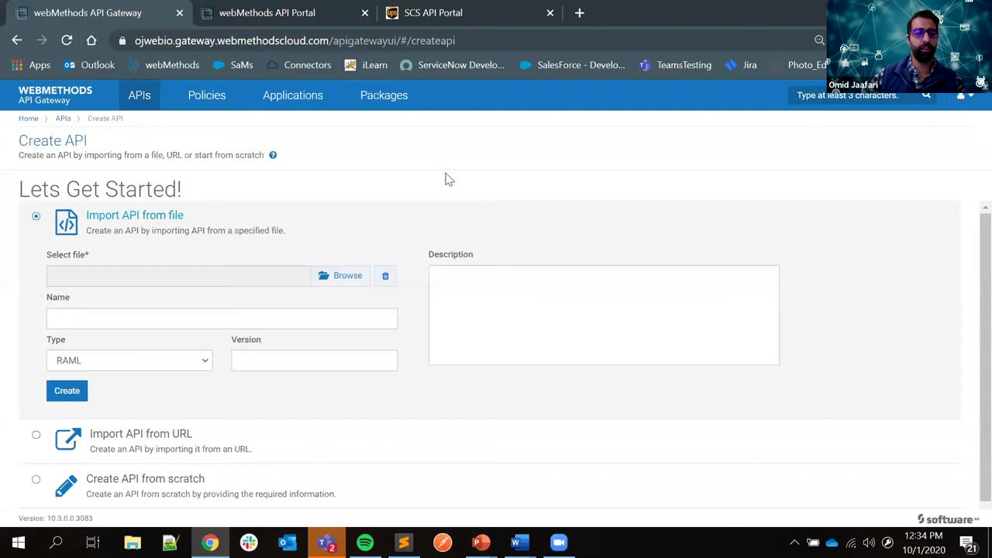
click(331, 281)
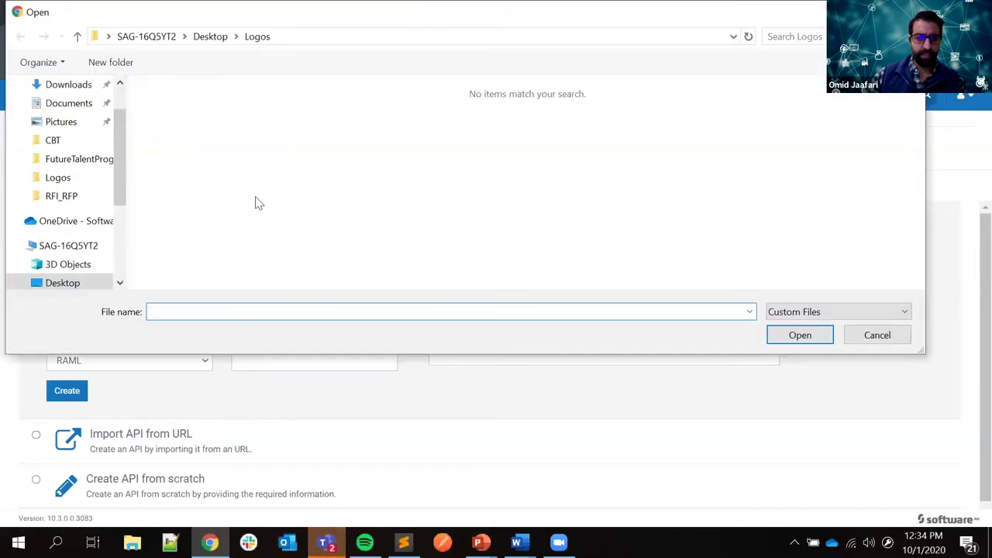
click(66, 85)
scroll(213, 202, down, 10)
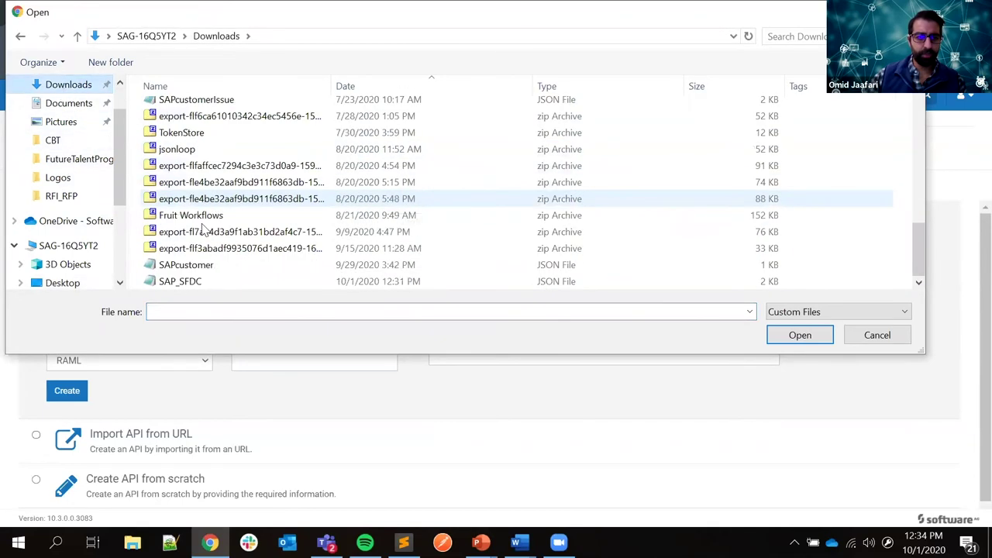
click(196, 283)
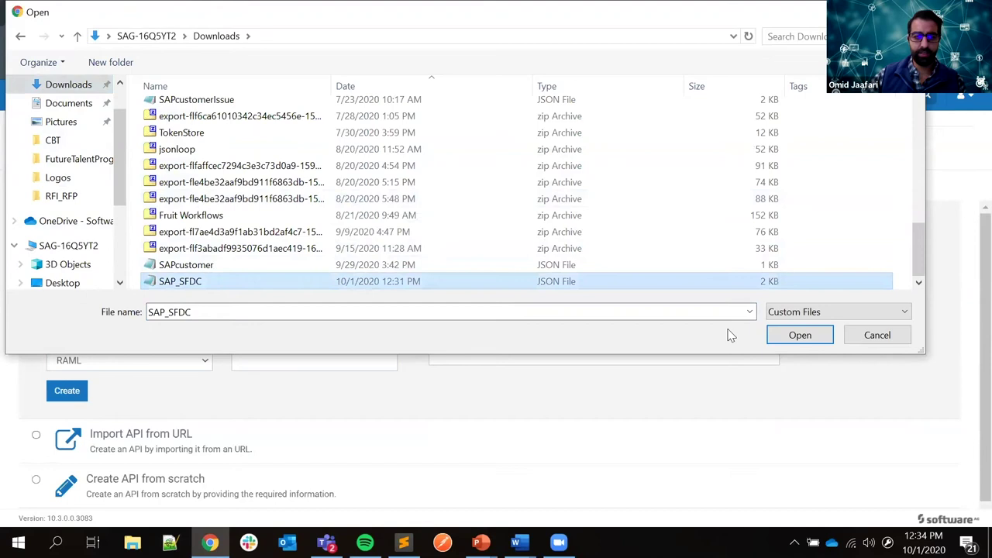
click(799, 337)
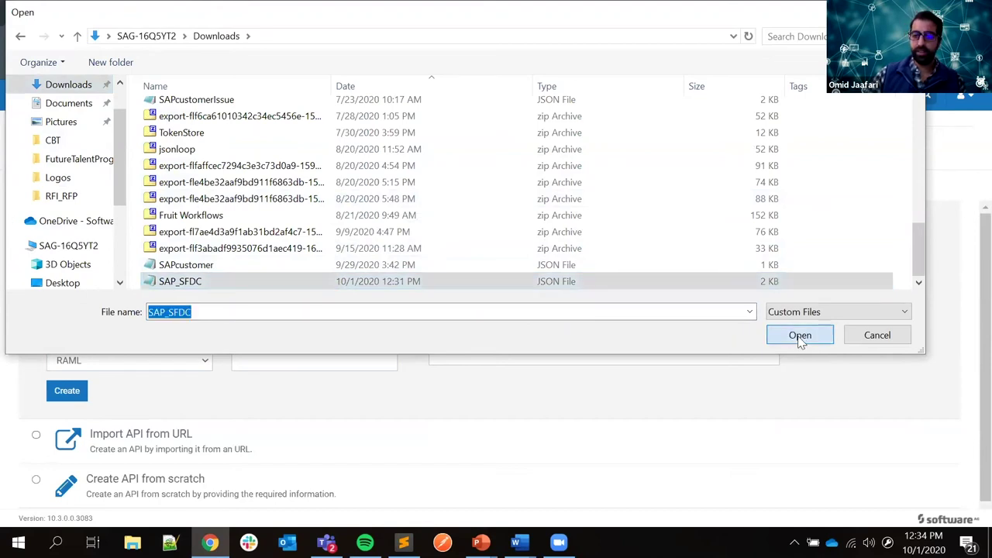
- Create the API with the name "Create SFDC", version 1.0 and description "TAke SAP customer number and create new account in SFDC"
click(137, 318)
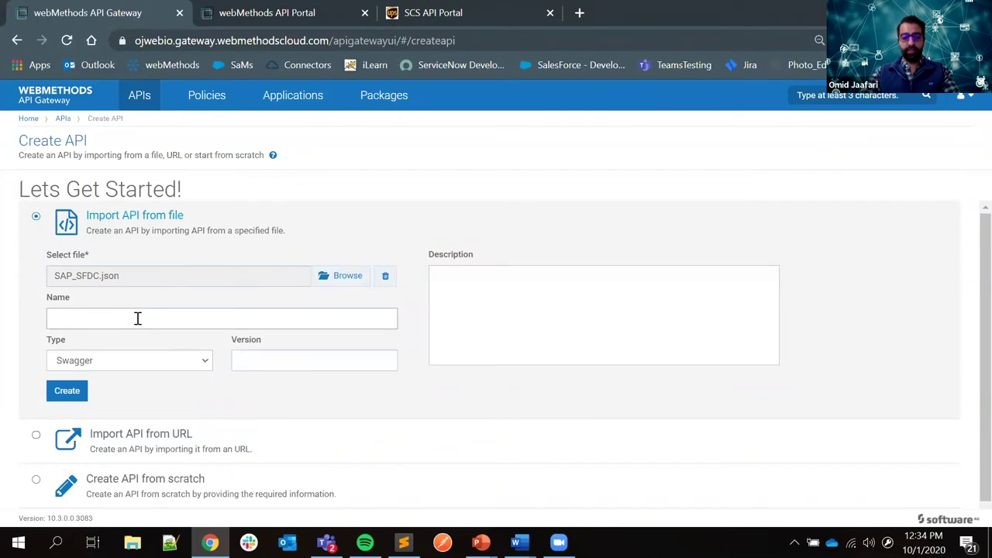
text(Create)
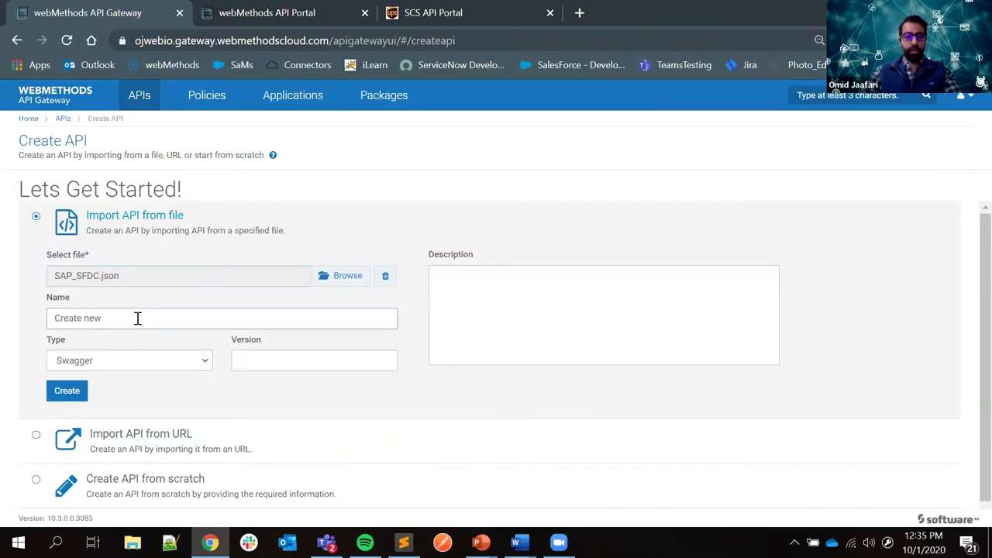
text( SFDC)
click(276, 362)
text(1.0)
click(593, 318)
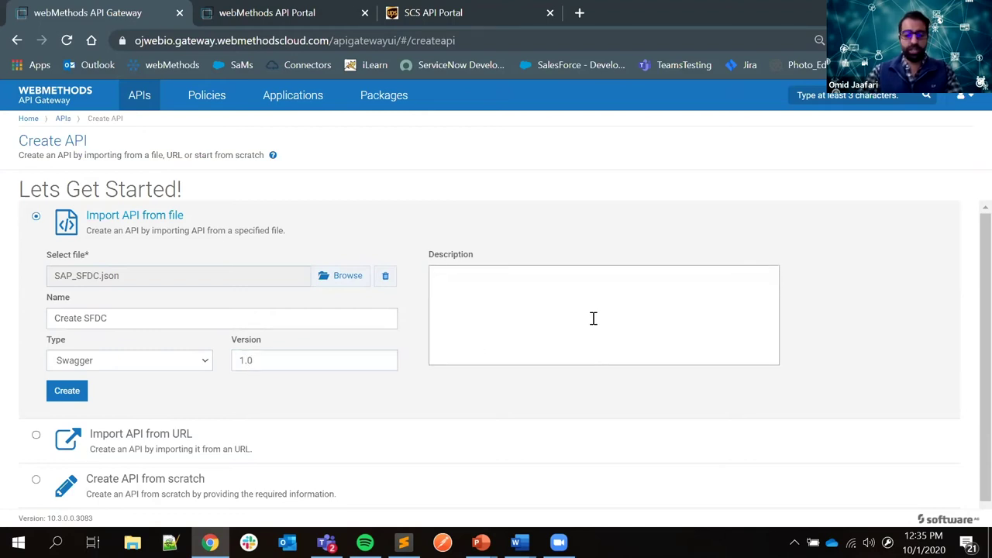
text(TAke SAP customer nu)
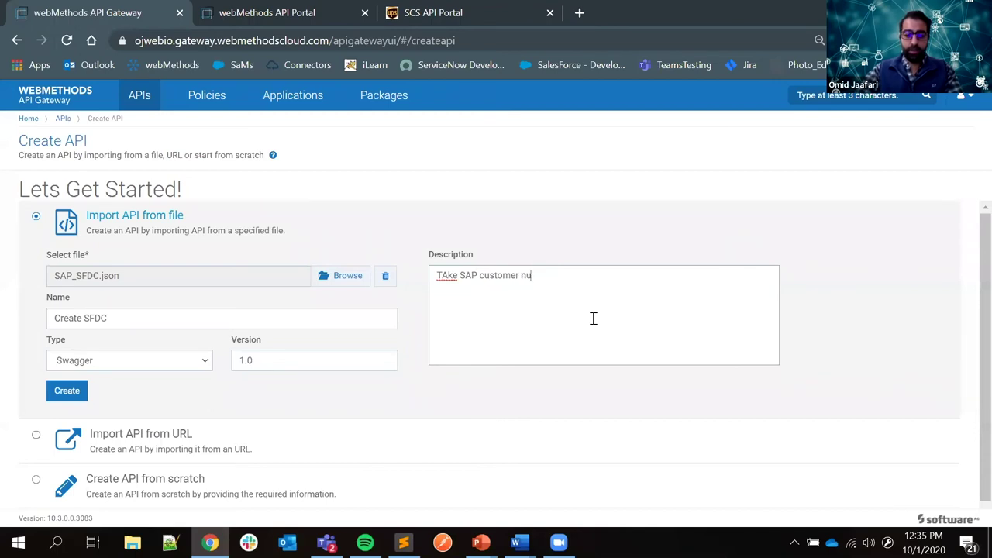
text(mber and create new account in SFDC)
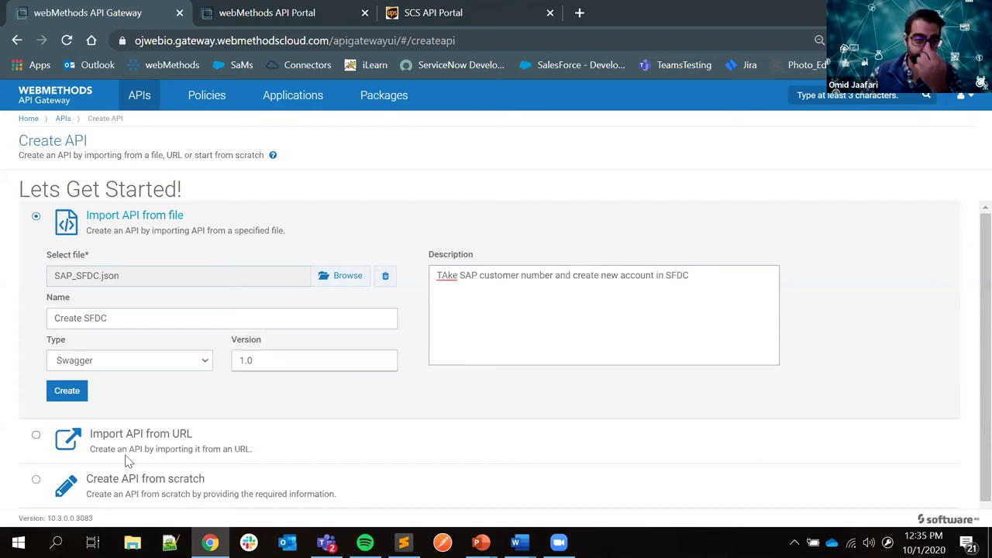
click(67, 394)
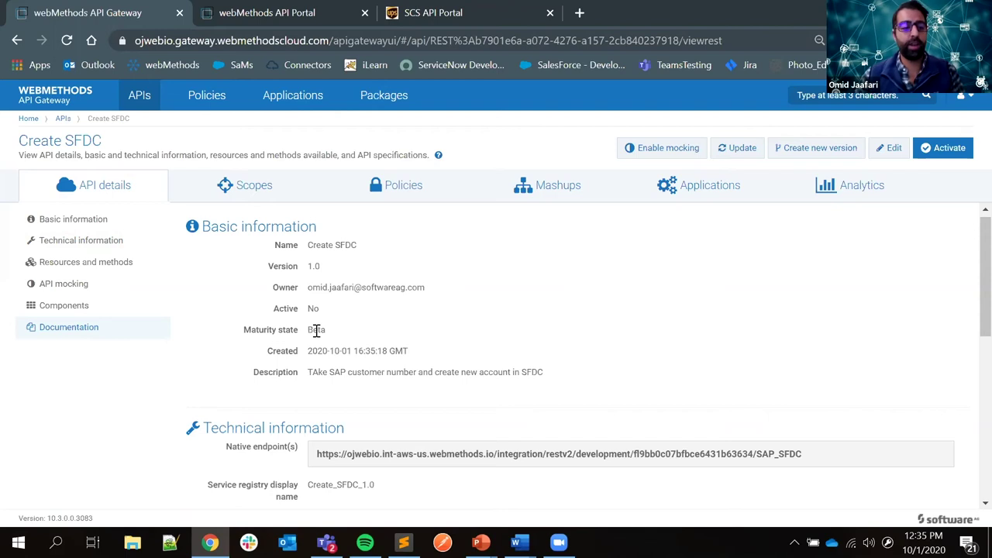
- Examine the new API's native endpoint and its /create resource, including the POST method's parameters and responses
scroll(370, 248, down, 1)
scroll(370, 248, down, 1)
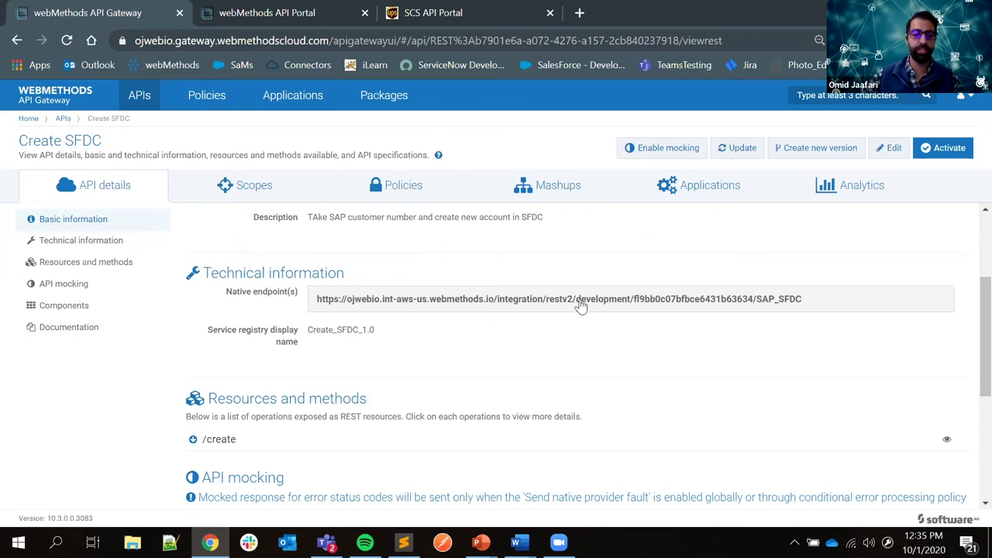
click(262, 443)
scroll(291, 305, down, 2)
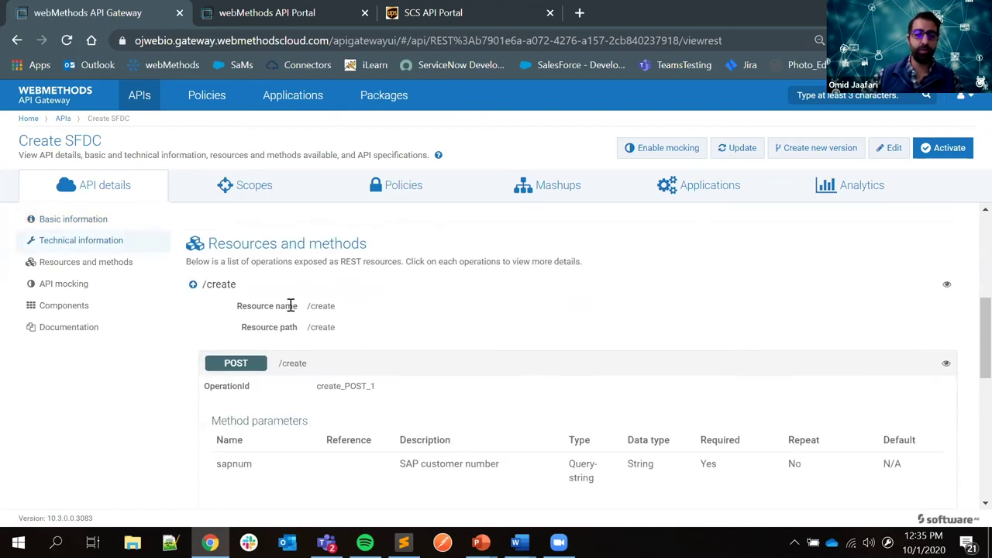
scroll(349, 334, down, 1)
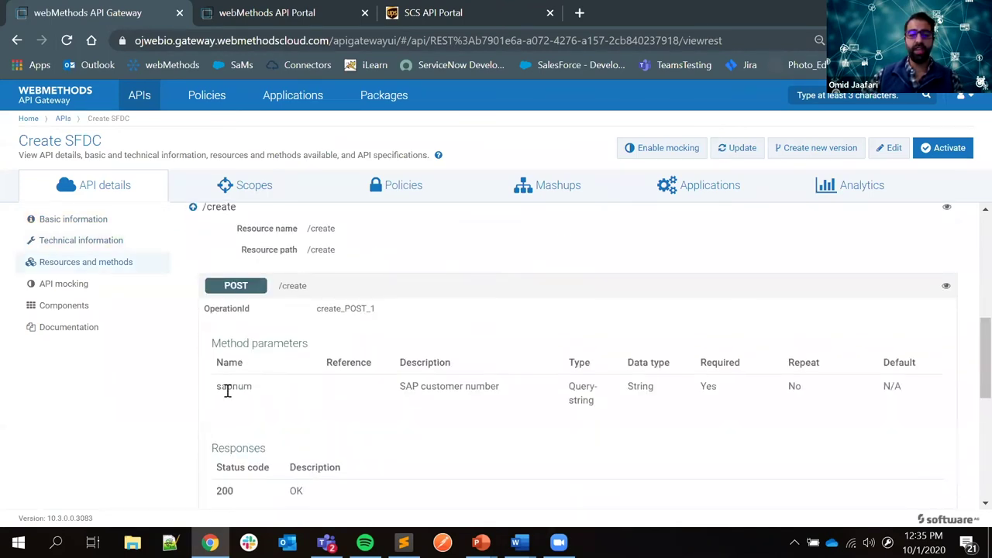
scroll(150, 322, down, 2)
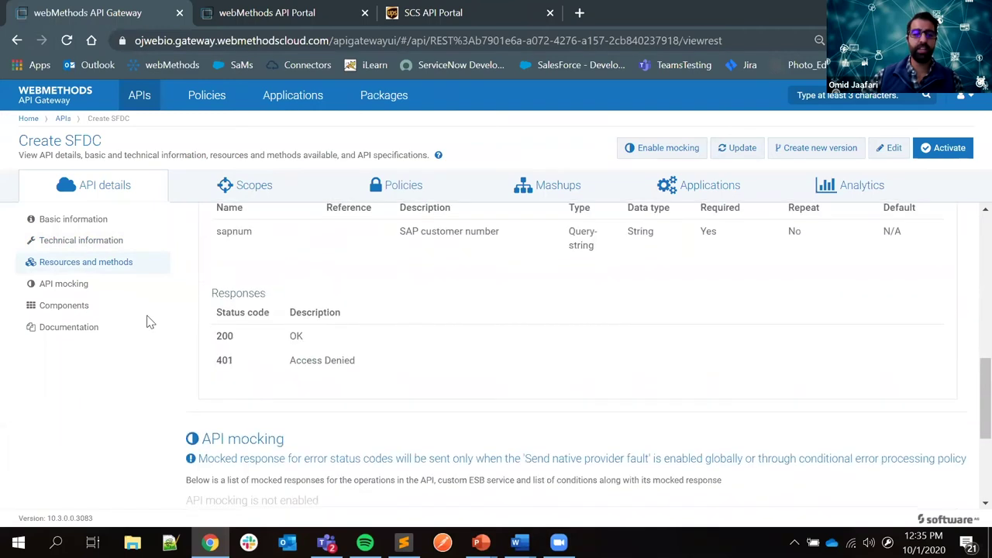
scroll(295, 312, up, 4)
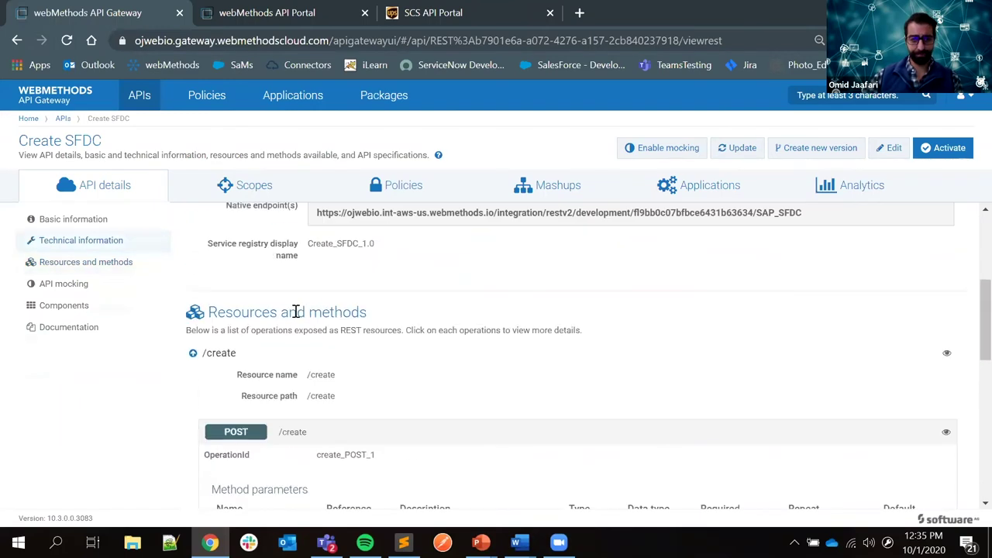
scroll(294, 313, up, 3)
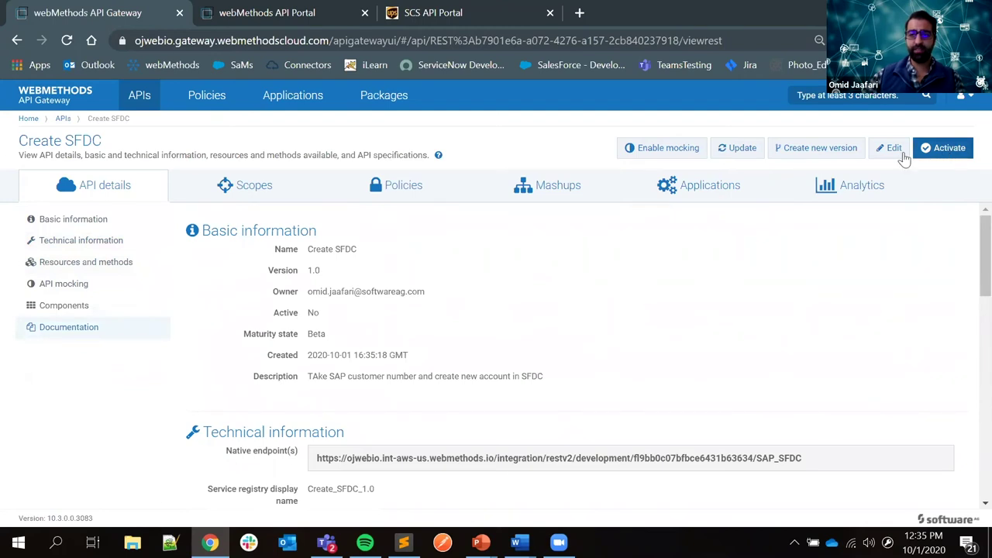
- Activate the Create SFDC API and highlight its gateway endpoint in the technical information
click(940, 153)
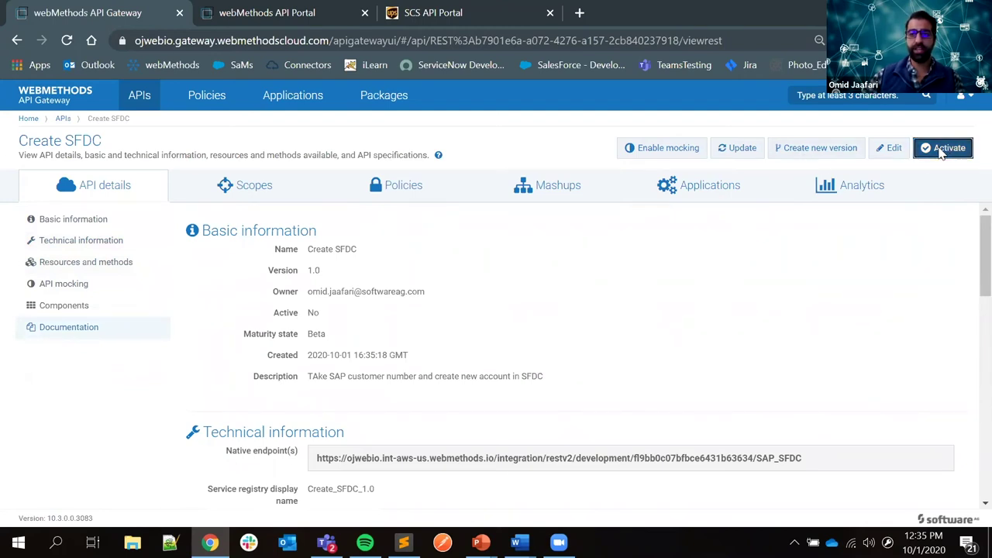
click(387, 187)
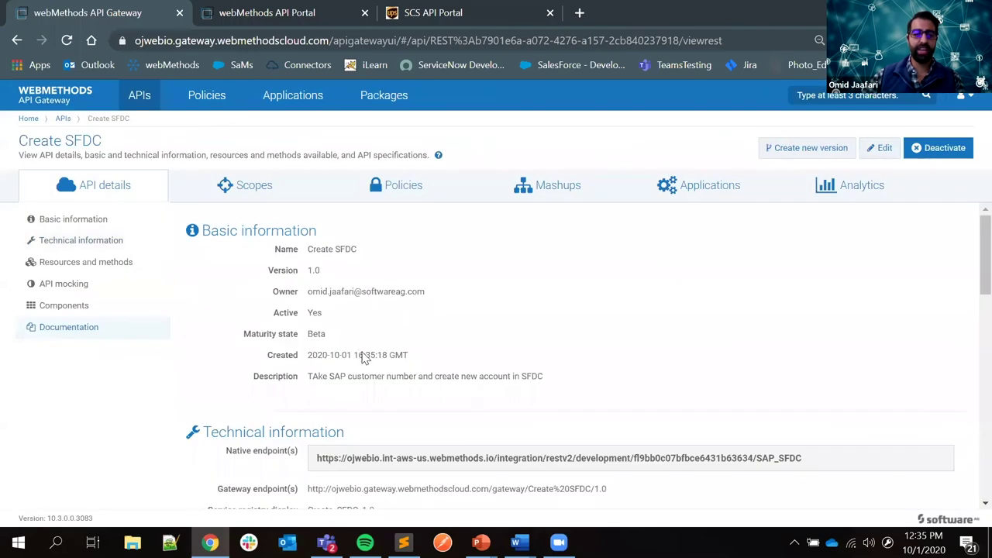
scroll(262, 405, down, 1)
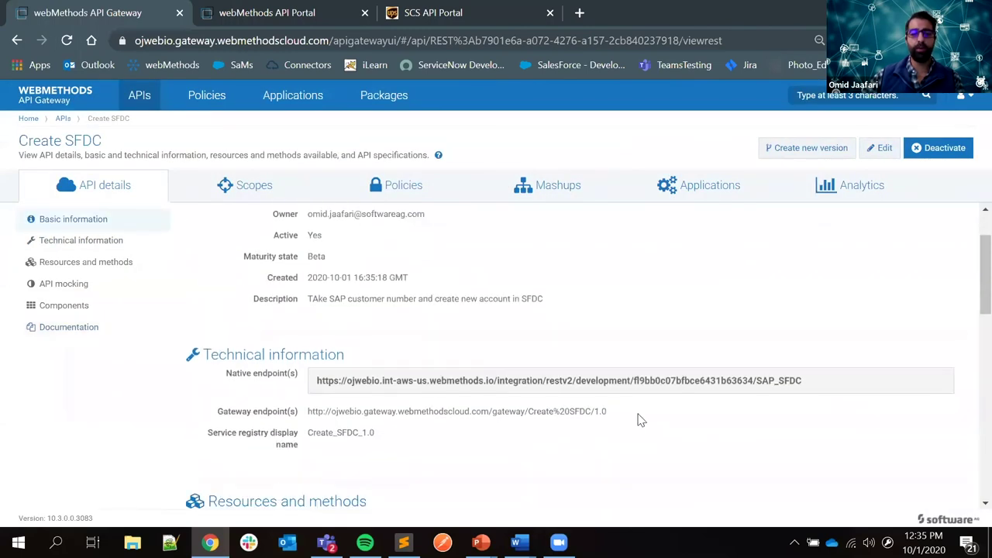
drag(622, 416, 306, 423)
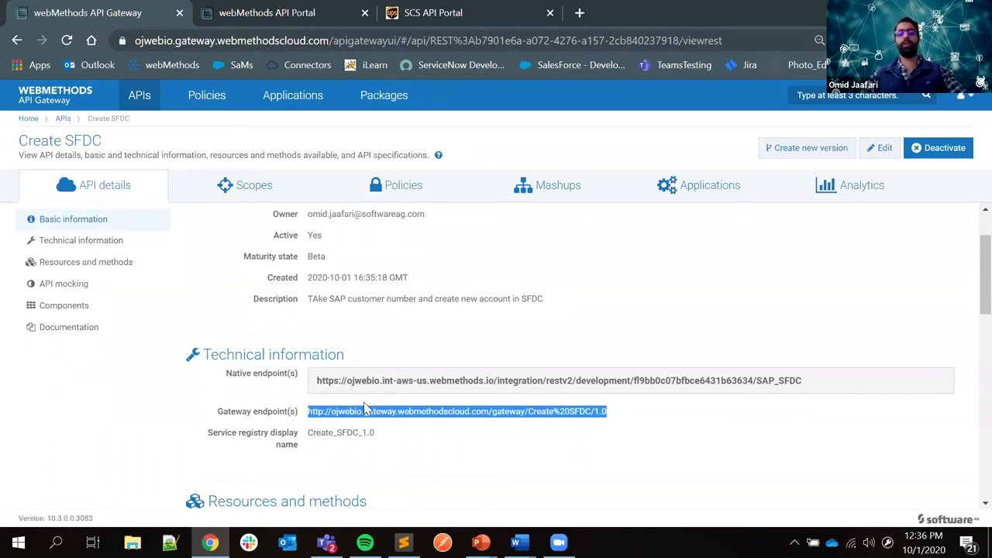
scroll(366, 408, up, 1)
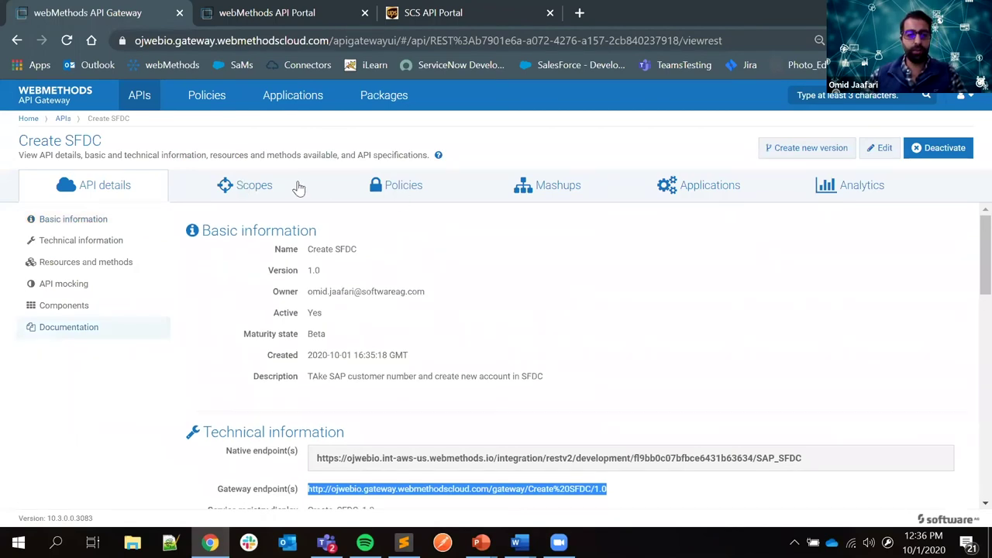
- Open the active API's policies for editing, review threat protection, and enable HTTPS alongside HTTP as a transport protocol
click(254, 194)
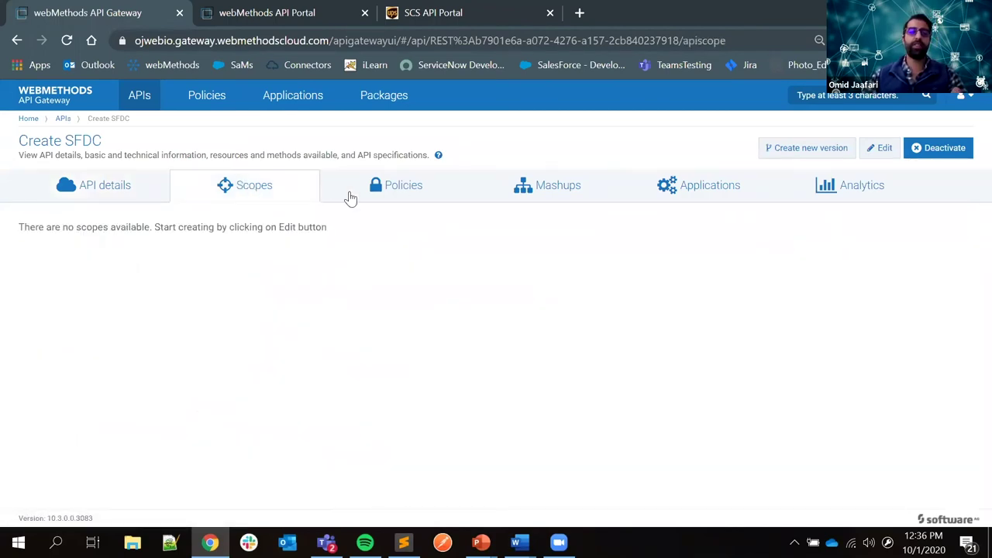
click(391, 194)
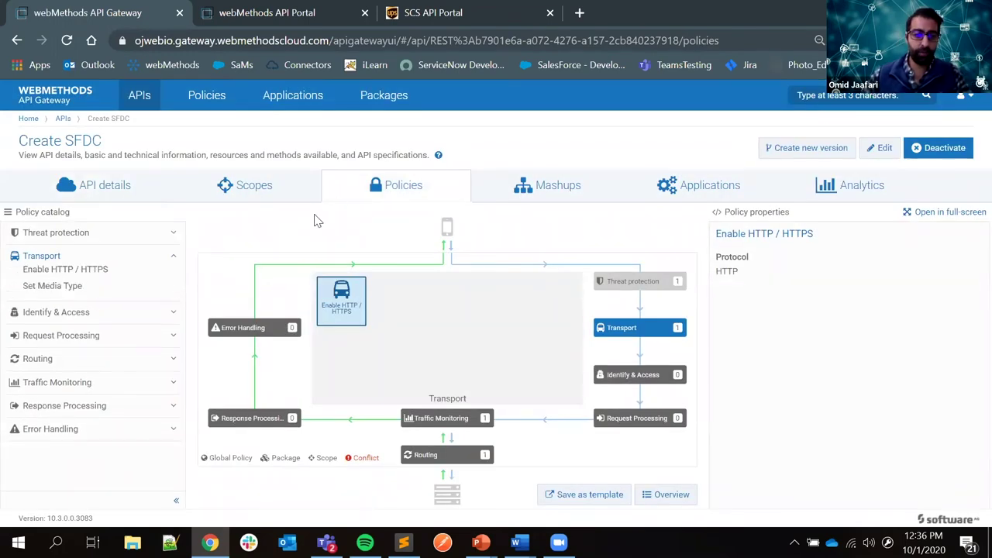
click(884, 148)
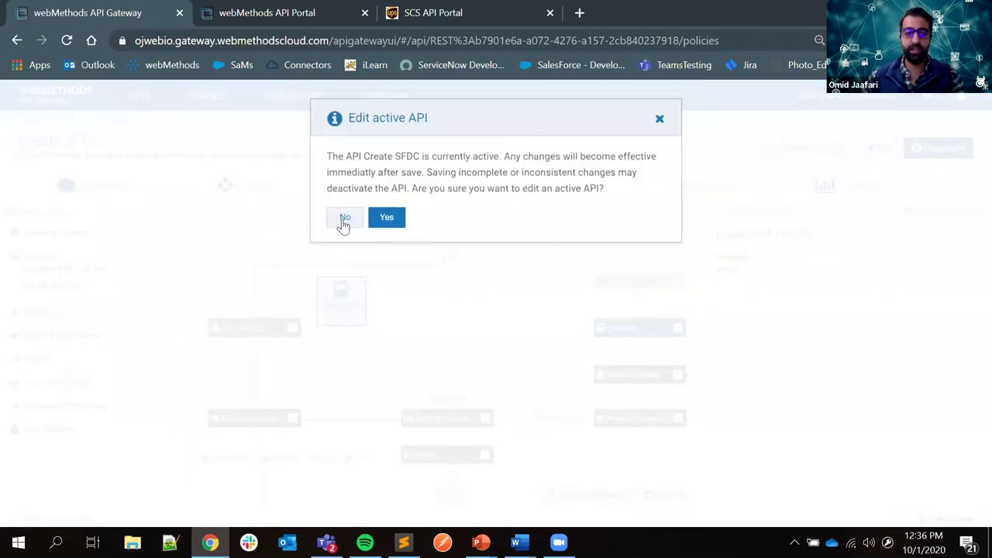
click(386, 218)
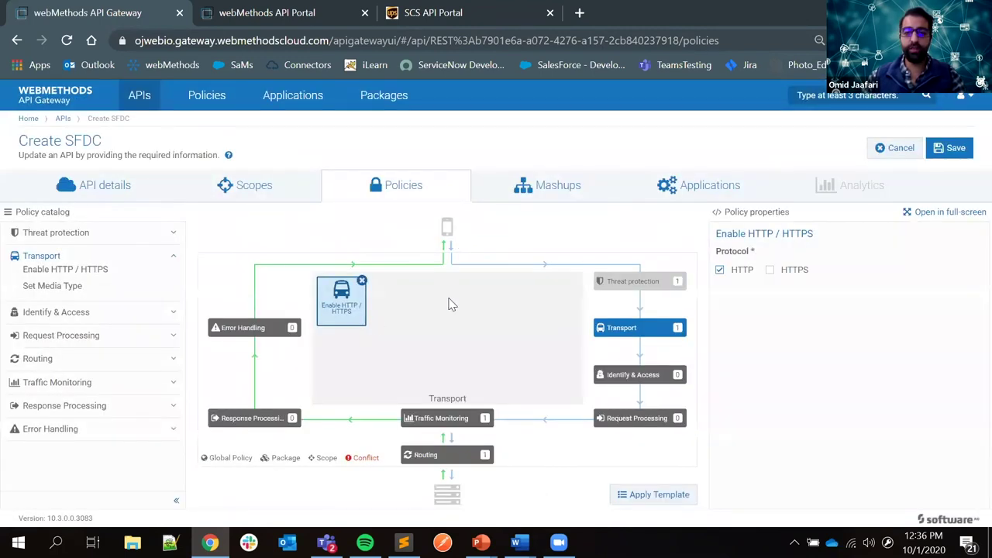
click(659, 285)
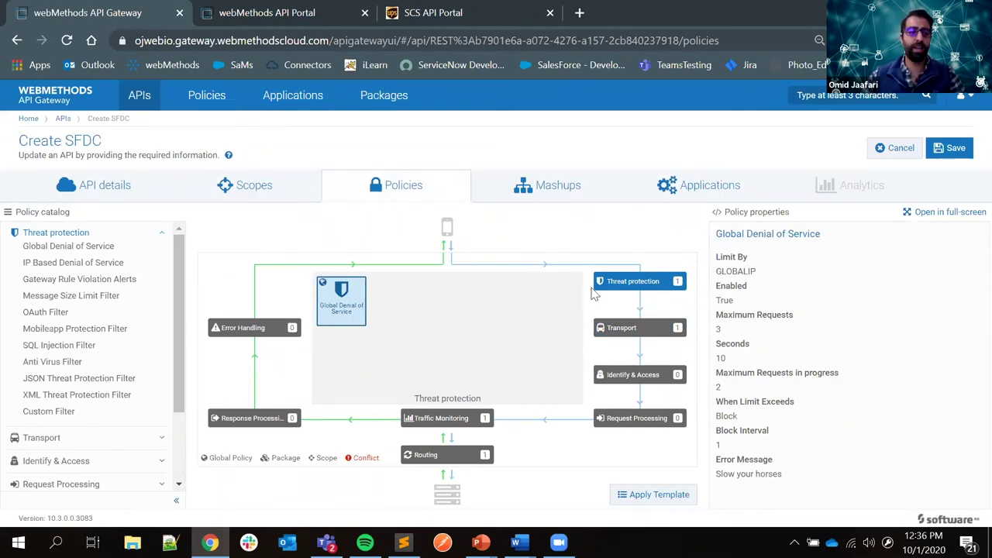
click(624, 331)
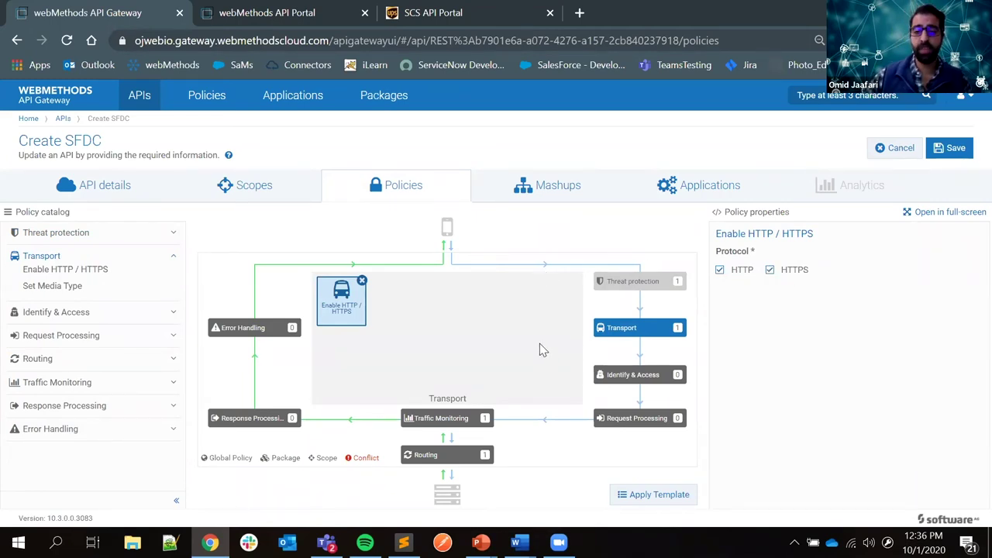
- Add an Identify & Authorize Application policy to view its identification types, and remove the policy again
click(620, 374)
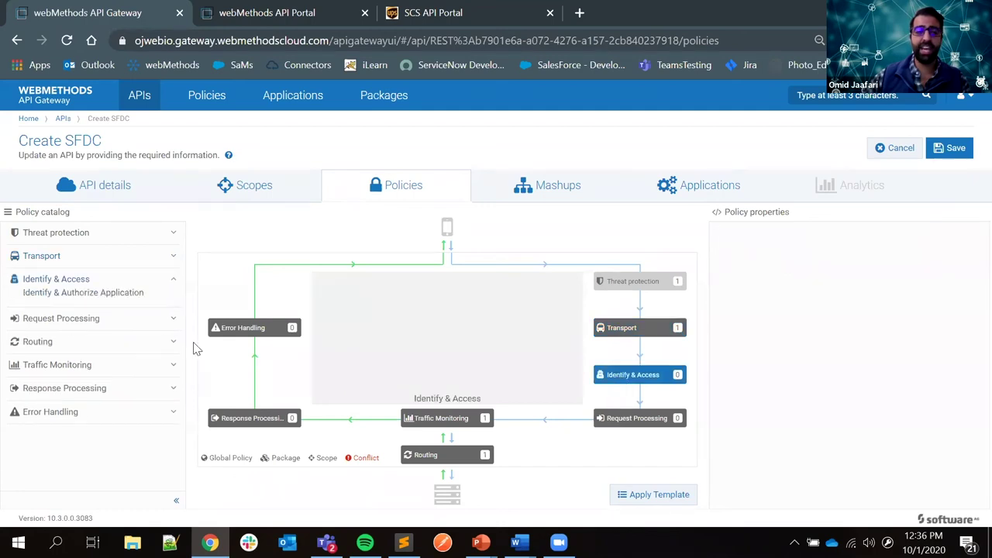
click(69, 296)
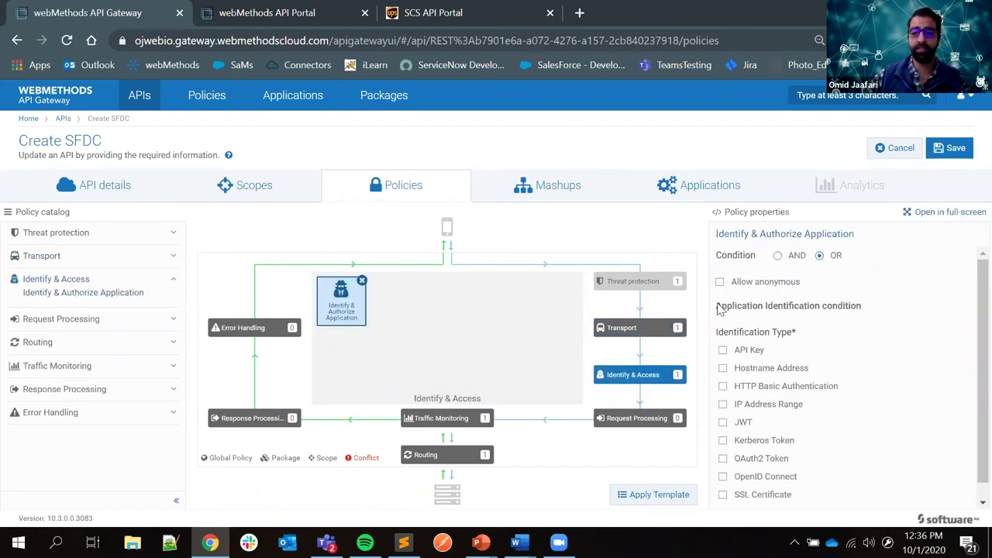
scroll(806, 299, down, 1)
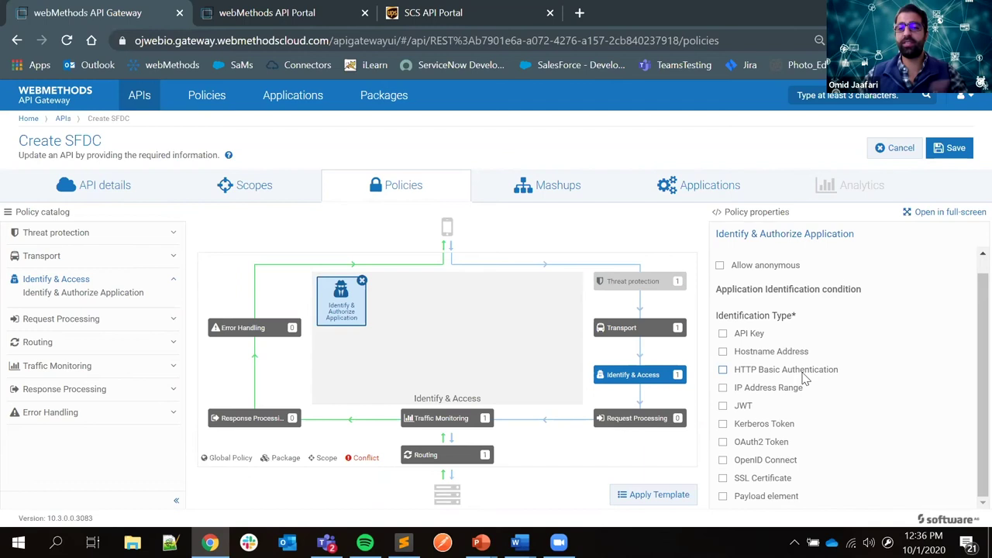
click(362, 281)
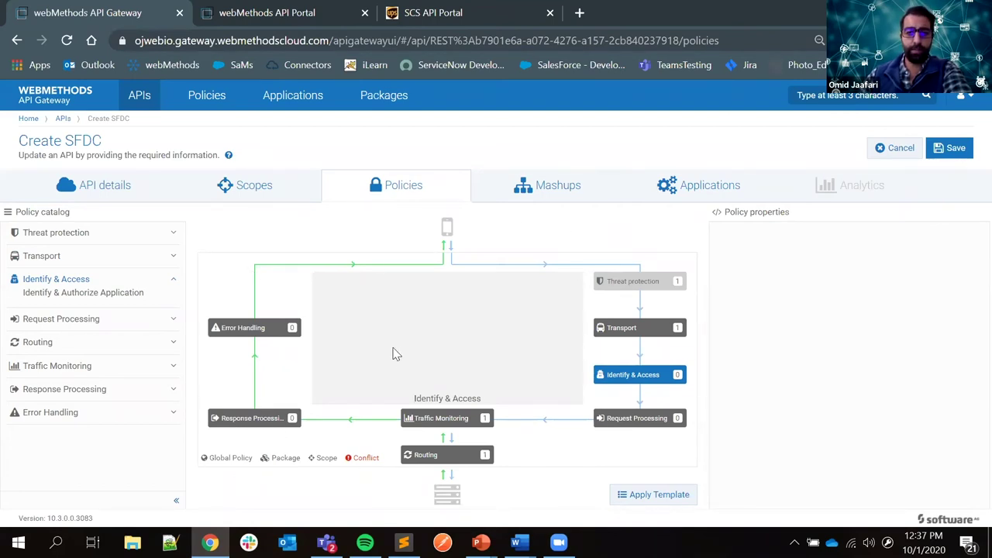
- View the API's mashup flow from its start through the default routing to its end
click(535, 190)
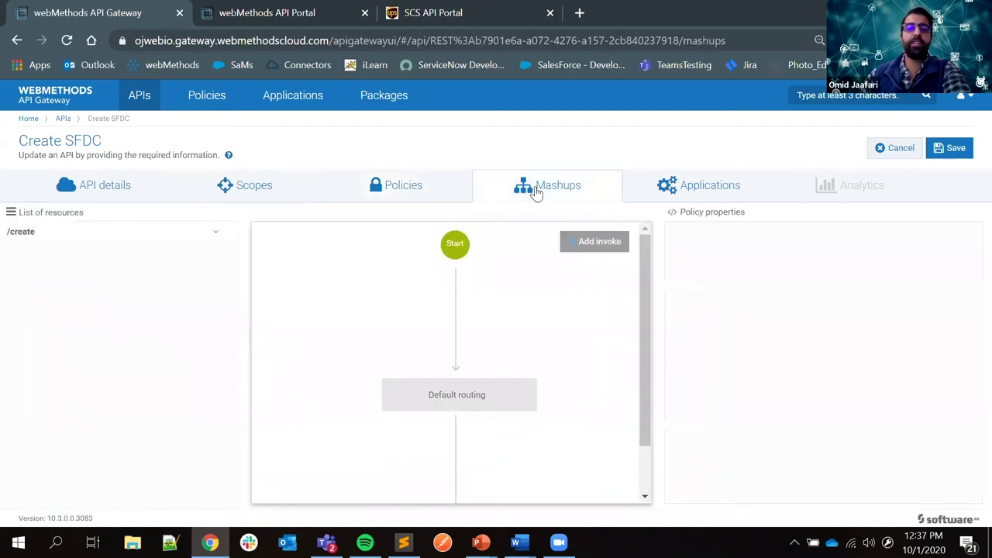
scroll(517, 291, down, 1)
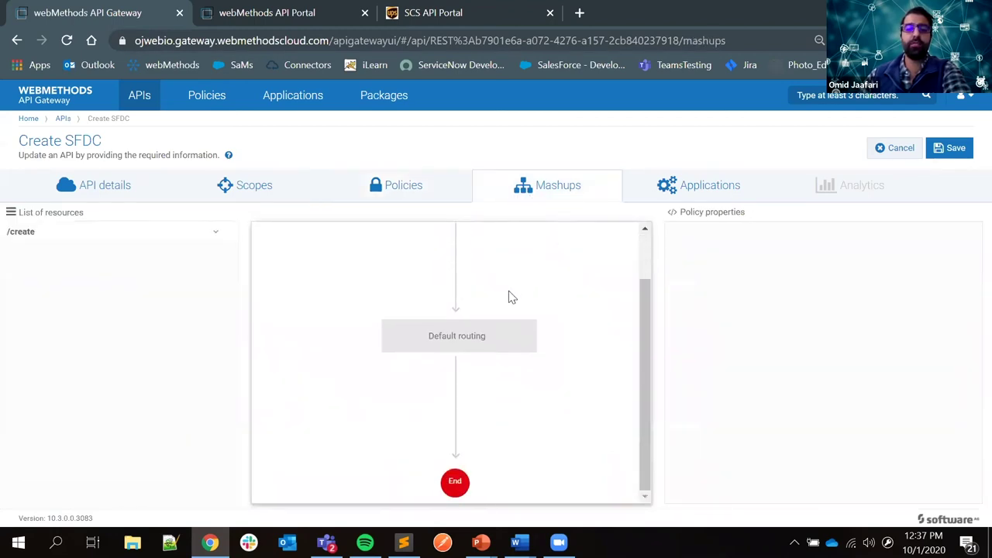
- View the API's applications, leave editing without saving, and view its analytics before returning to the API details
scroll(509, 294, up, 1)
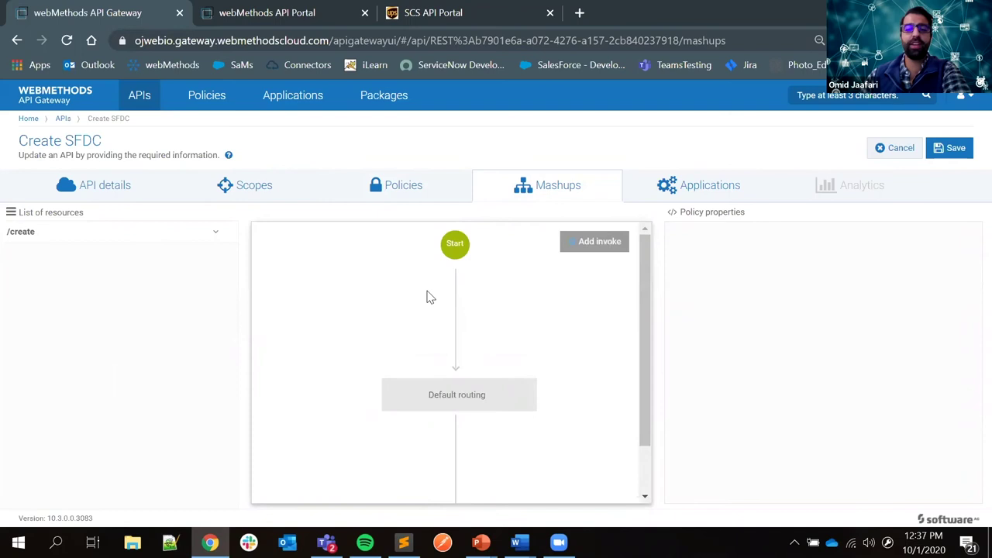
click(683, 193)
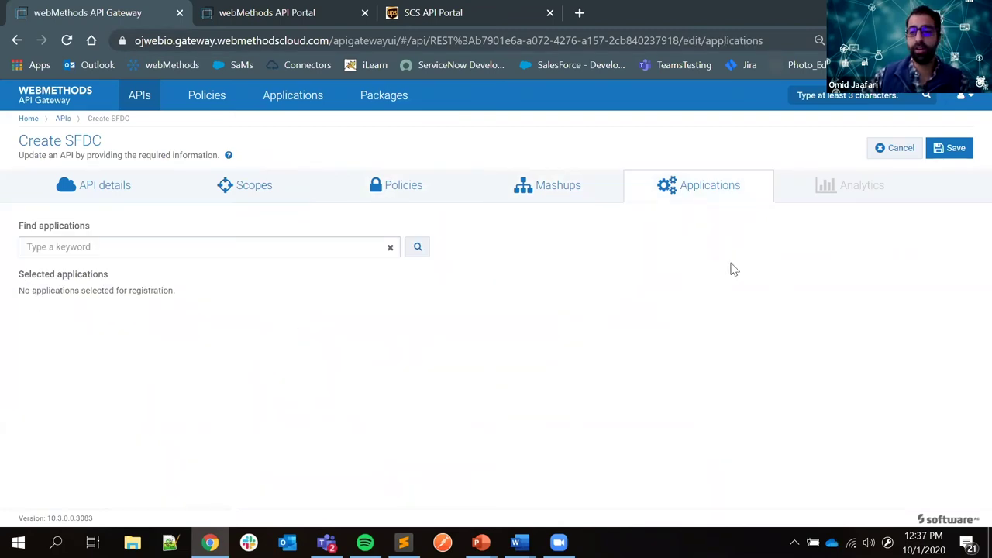
click(895, 148)
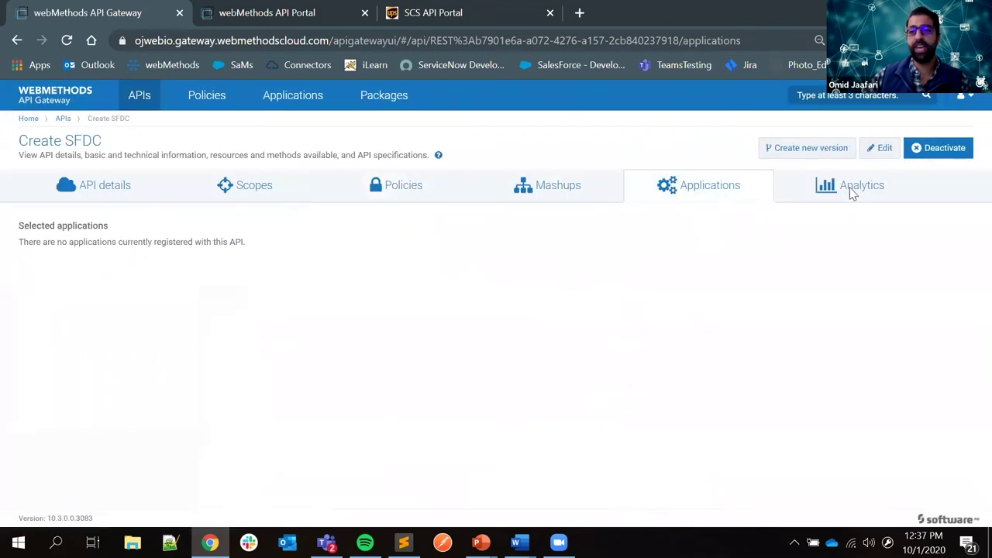
click(850, 193)
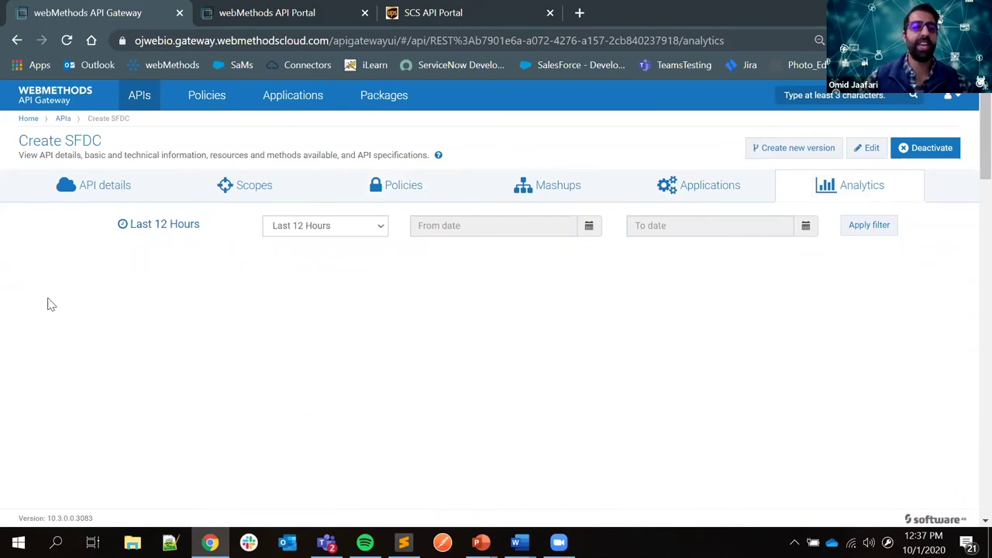
click(99, 187)
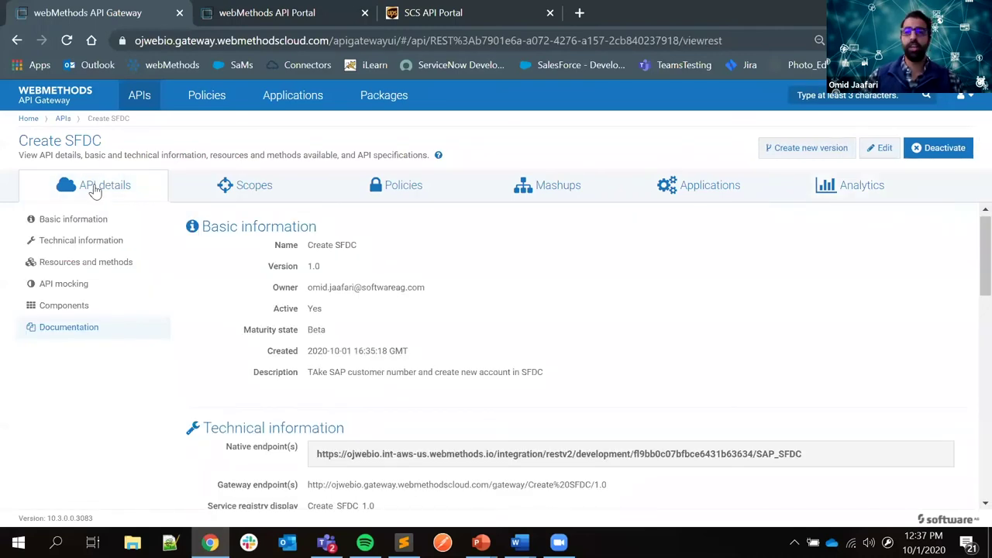
- Publish the Create SFDC API from the API list to API Portal with its gateway endpoint and the Public Community
click(151, 95)
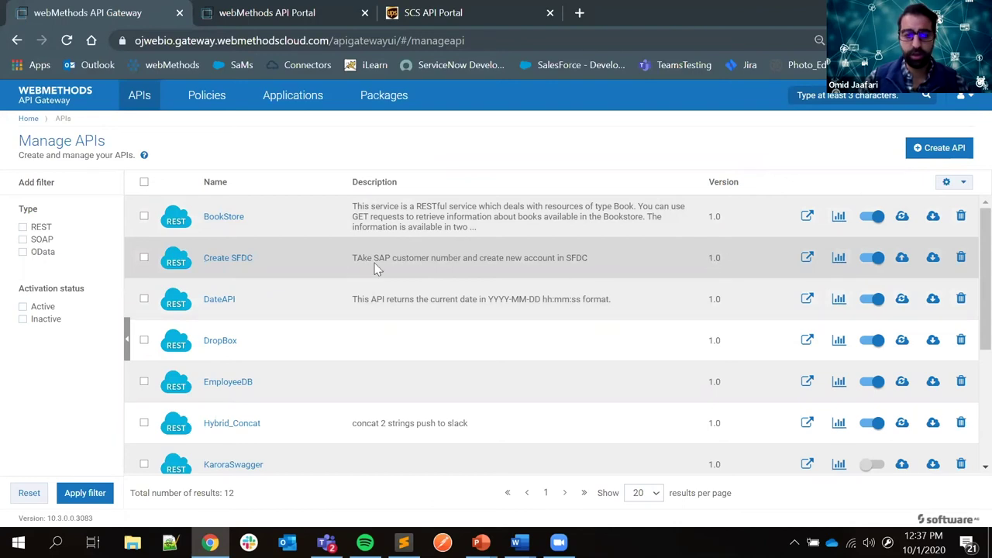
click(901, 260)
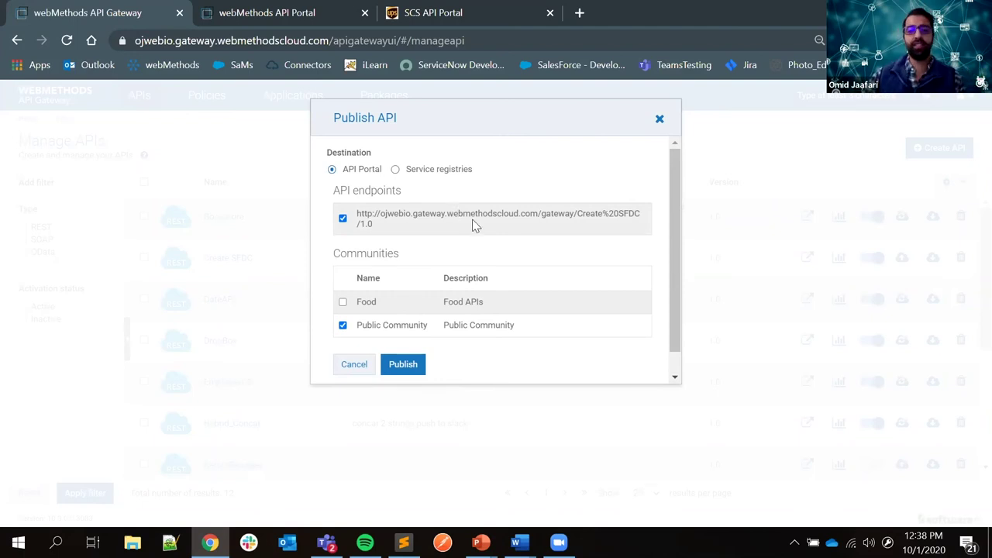
scroll(465, 232, down, 1)
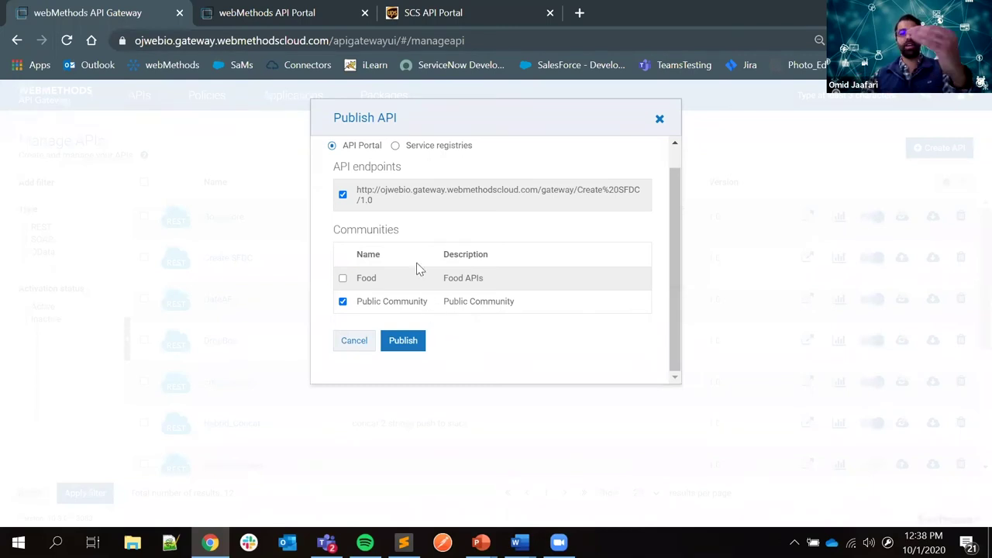
click(407, 346)
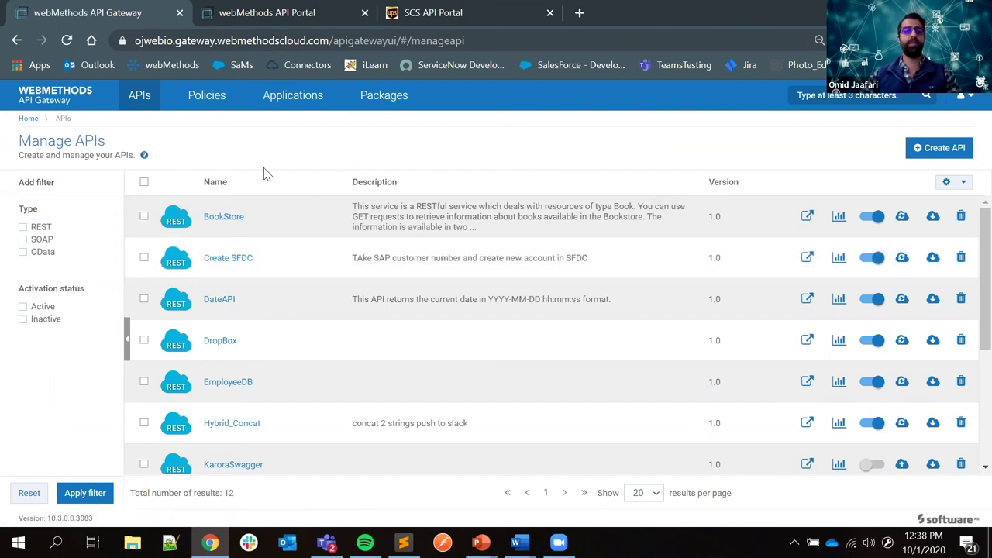
- Switch to webMethods API Portal and browse the published APIs in the API gallery
click(179, 14)
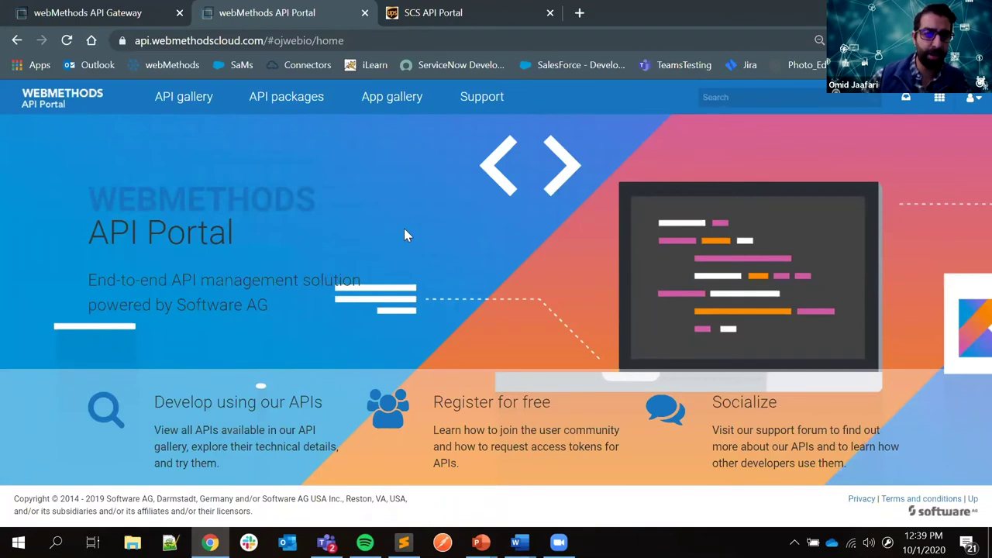
click(174, 104)
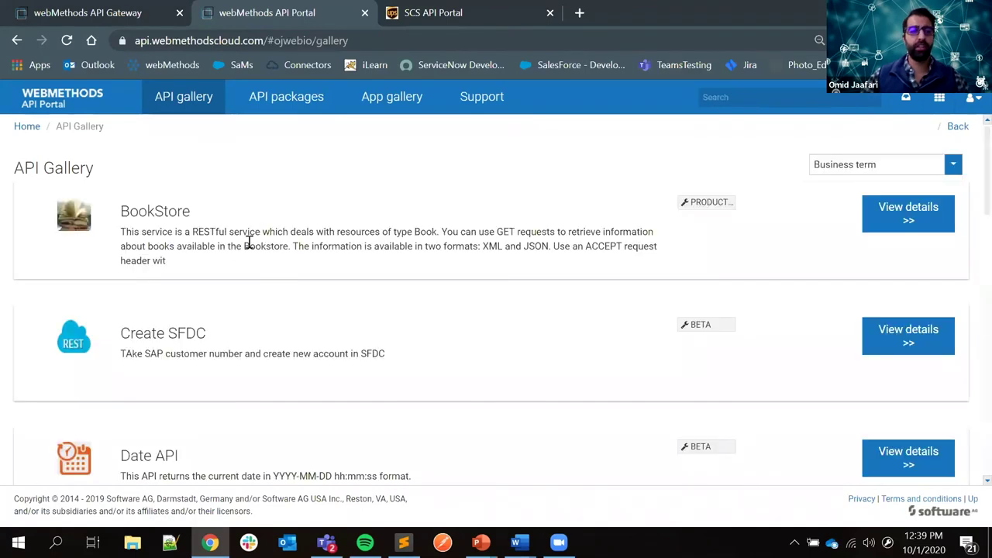
scroll(248, 242, down, 3)
scroll(572, 245, up, 2)
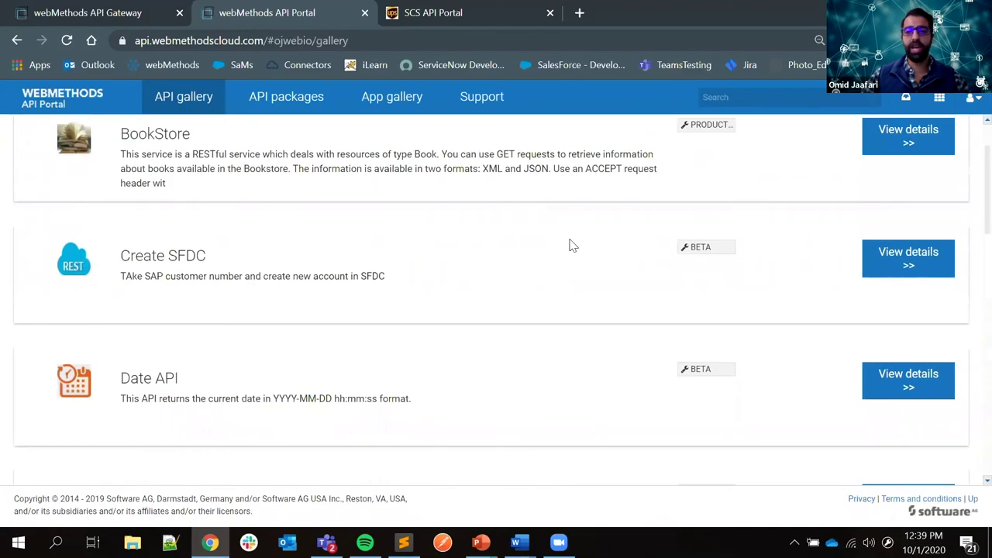
scroll(708, 250, up, 1)
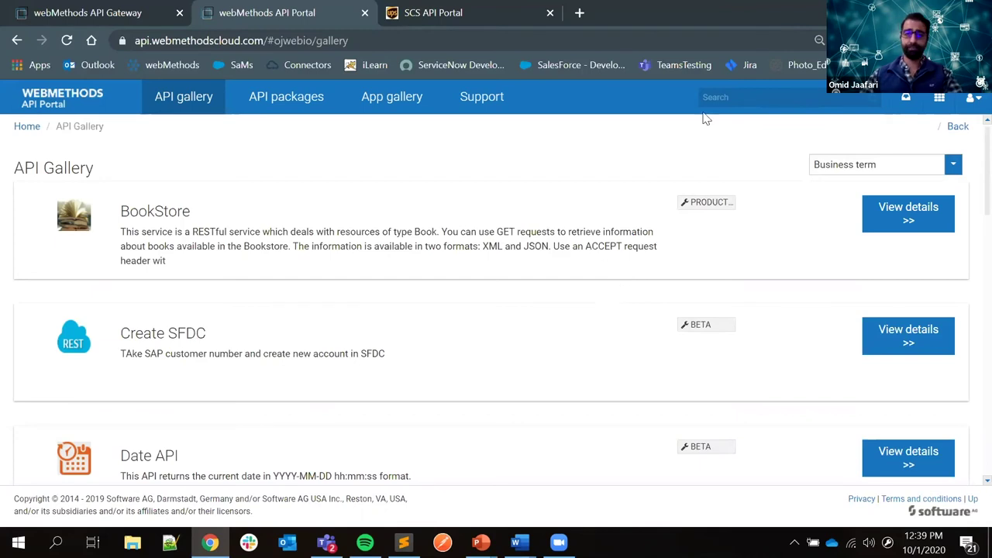
- Search the API Portal for SFDC and clear the search term
click(732, 99)
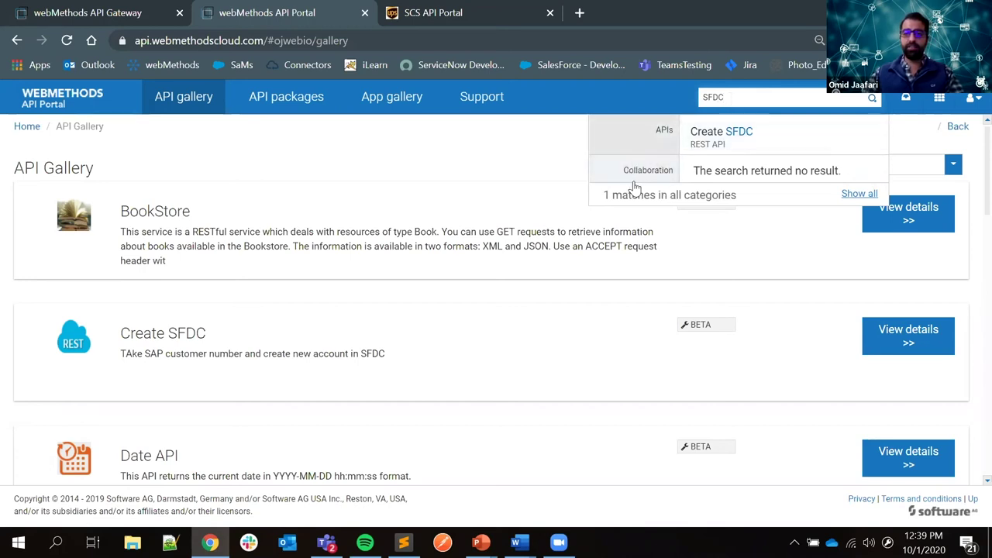
click(421, 177)
click(742, 99)
double_click(742, 99)
key(BackSpace)
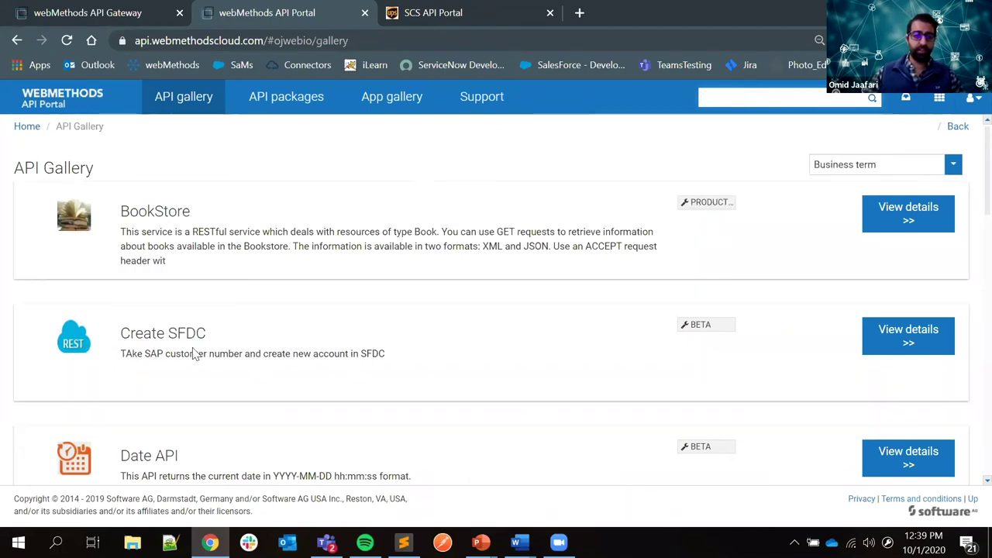
- Open the Create SFDC API's details in the gallery and review its description, resources and latest posts
click(903, 345)
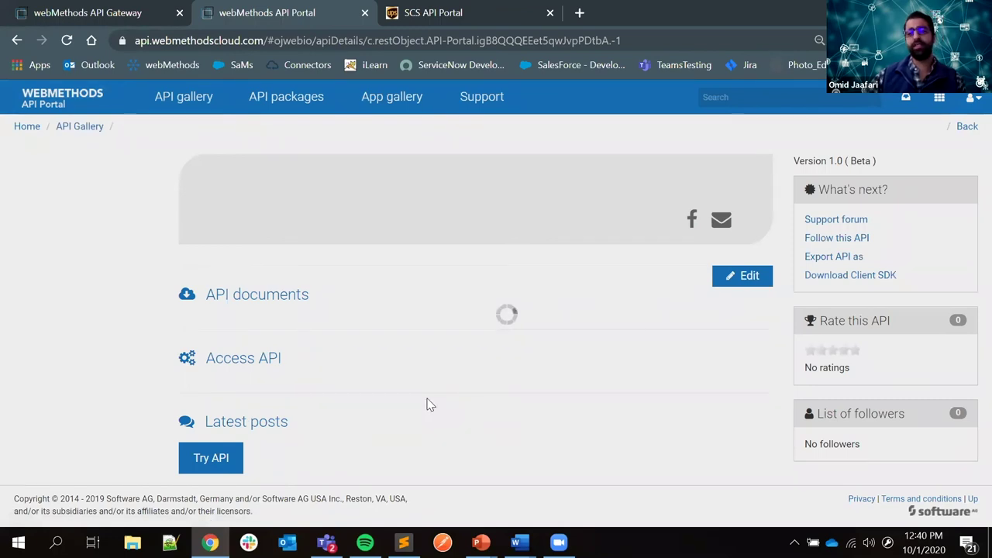
scroll(329, 329, down, 1)
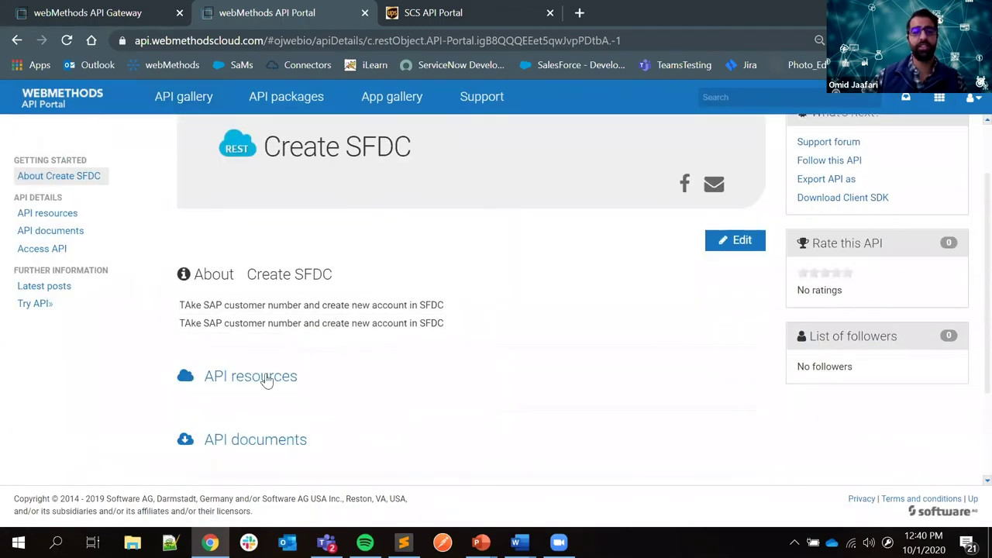
scroll(527, 335, up, 1)
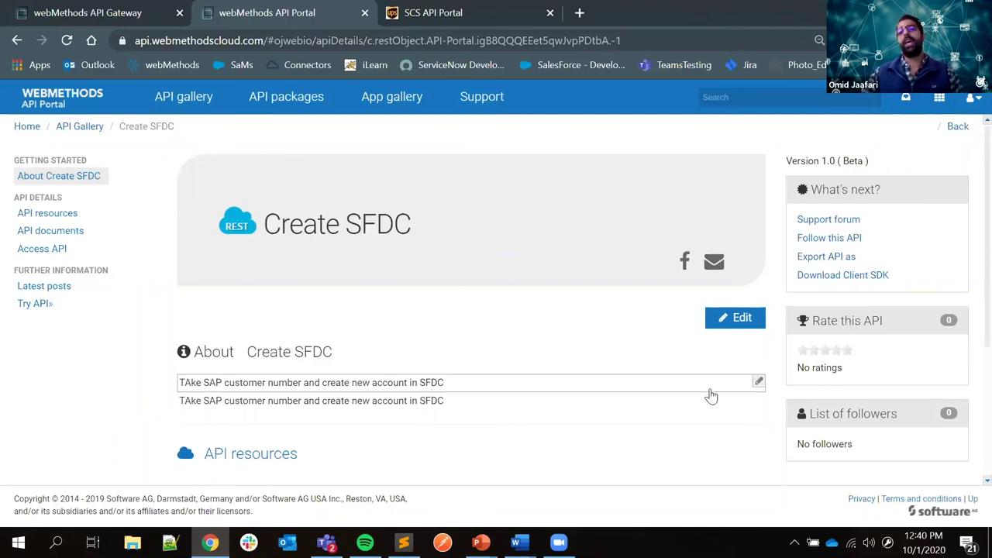
scroll(628, 416, down, 3)
click(232, 436)
scroll(345, 419, down, 2)
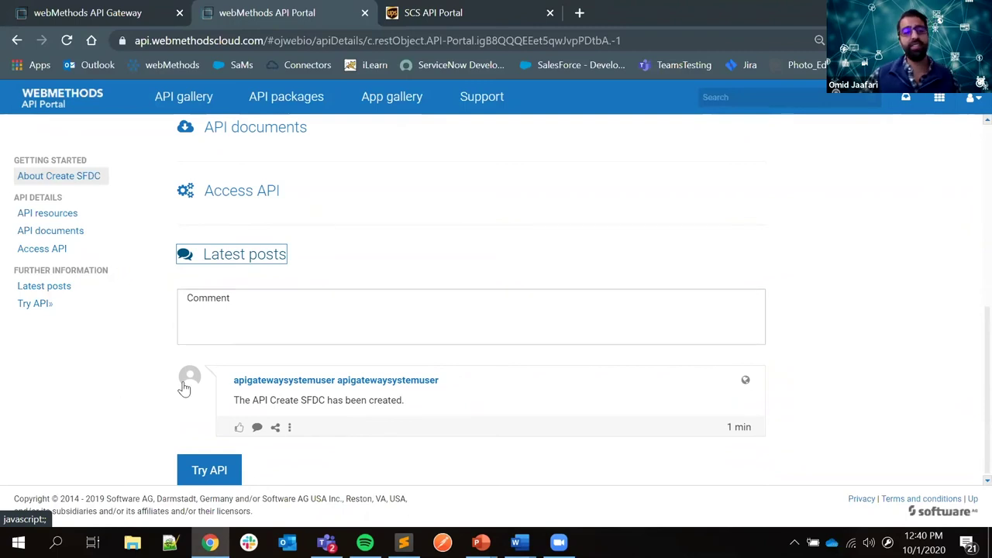
- Open the Create SFDC API for a trial and apply Basic Authentication with the prefilled user name and password
click(35, 310)
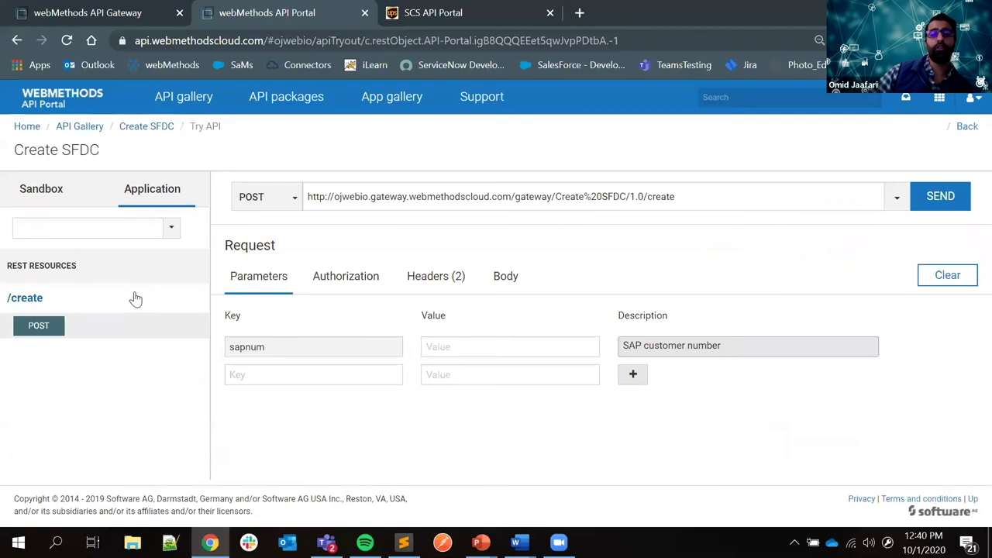
click(353, 281)
click(399, 328)
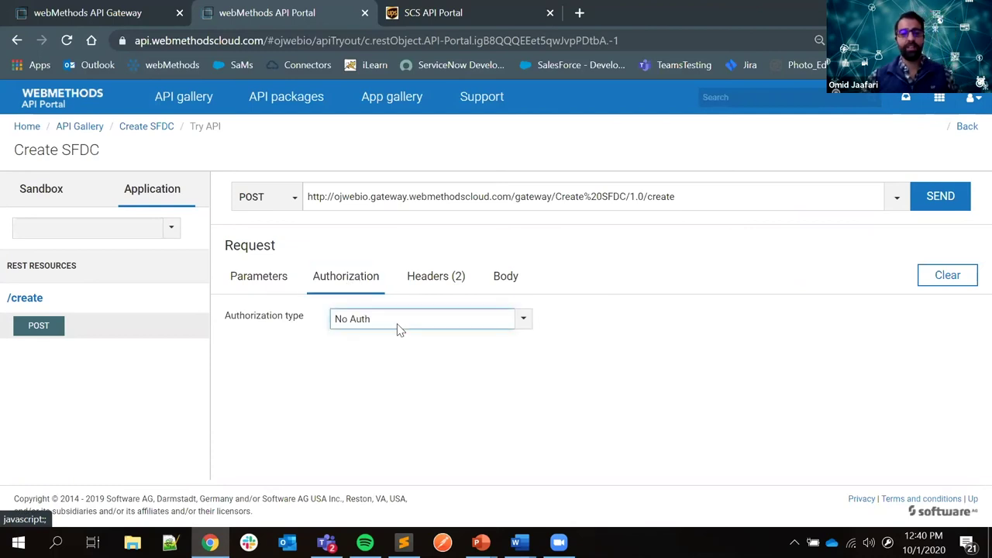
click(383, 359)
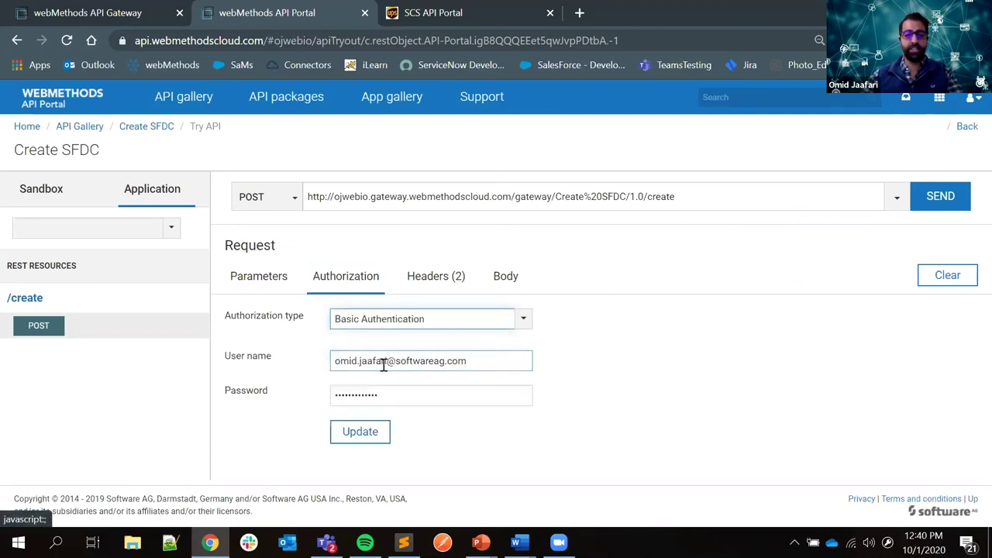
click(359, 431)
- Enter the SAP customer number as the sapnum parameter, send the POST request to /create, and review the response
click(265, 276)
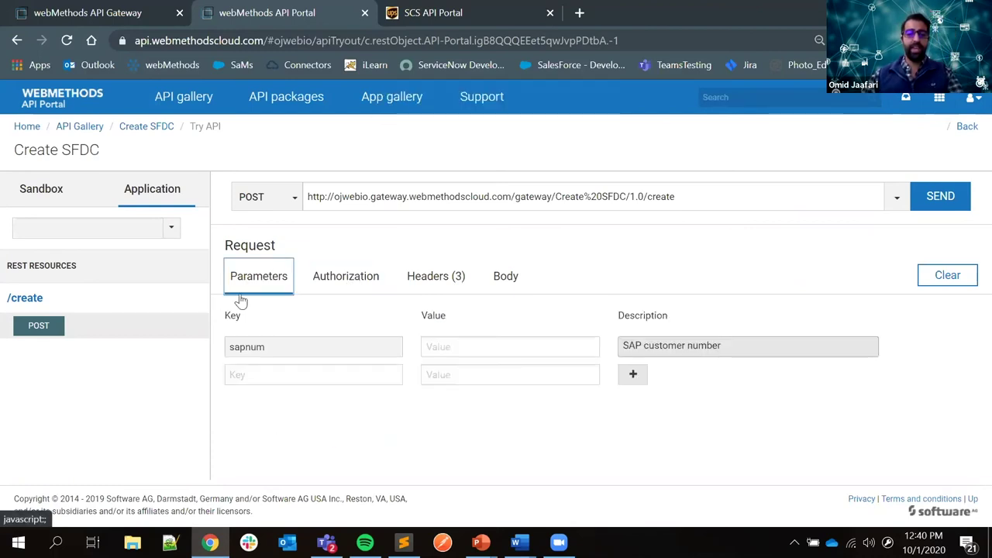
click(468, 347)
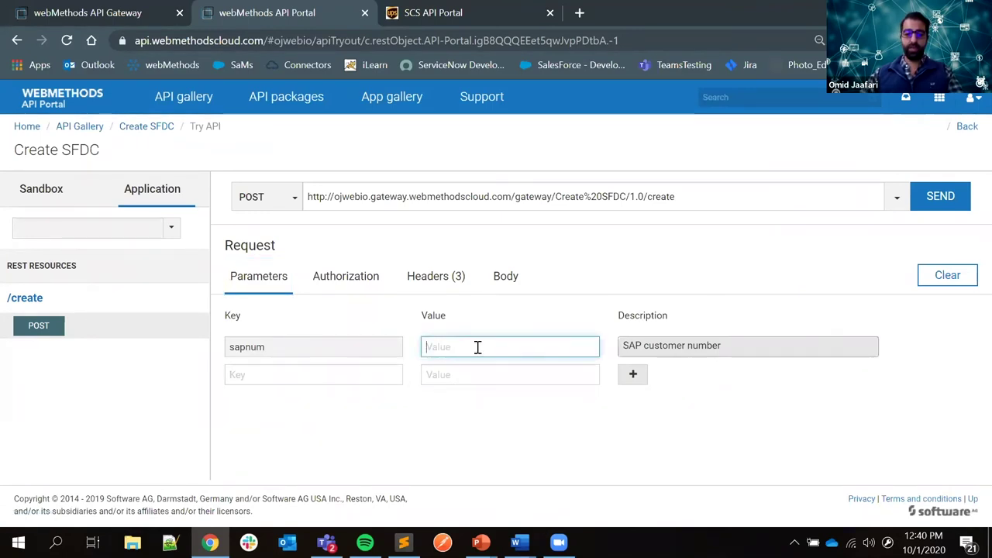
text(0000000001)
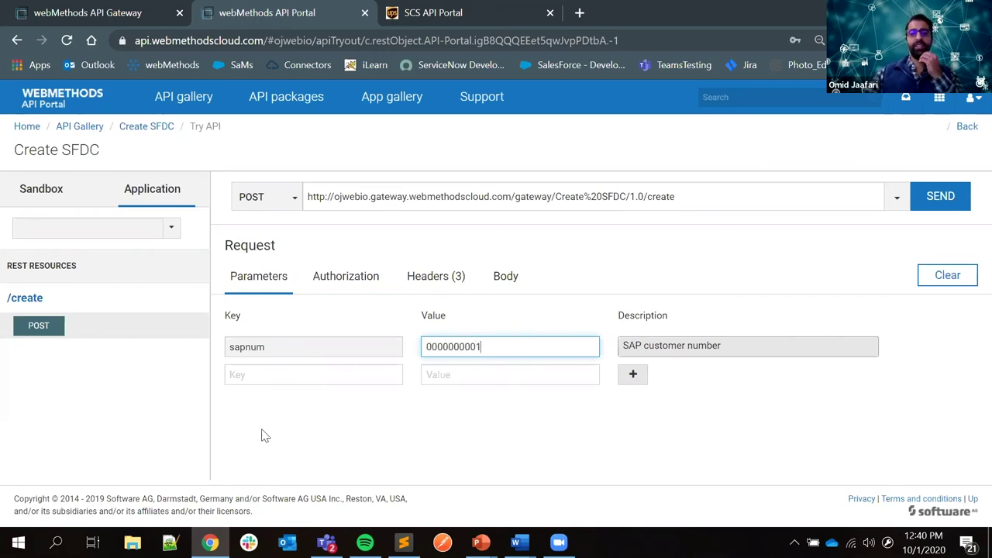
click(946, 203)
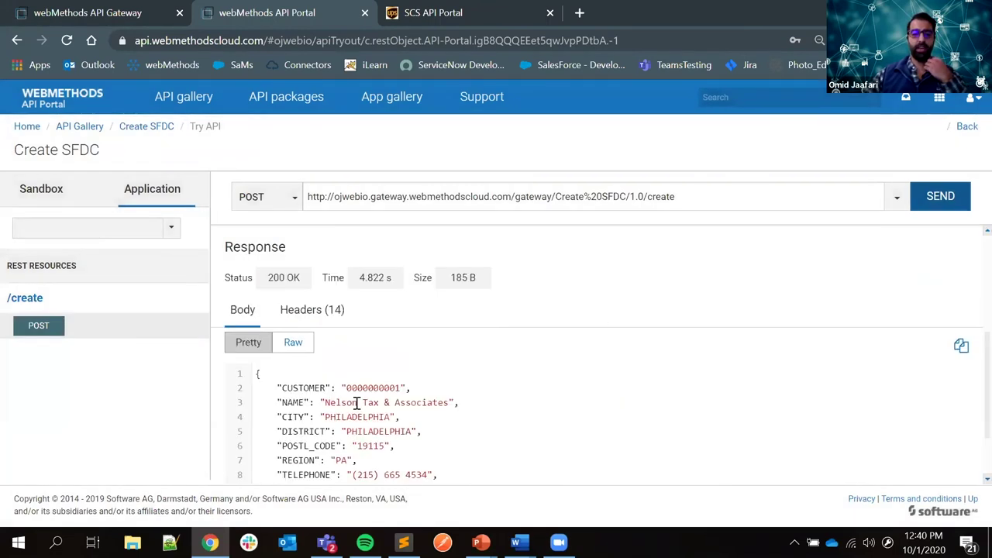
scroll(382, 382, down, 1)
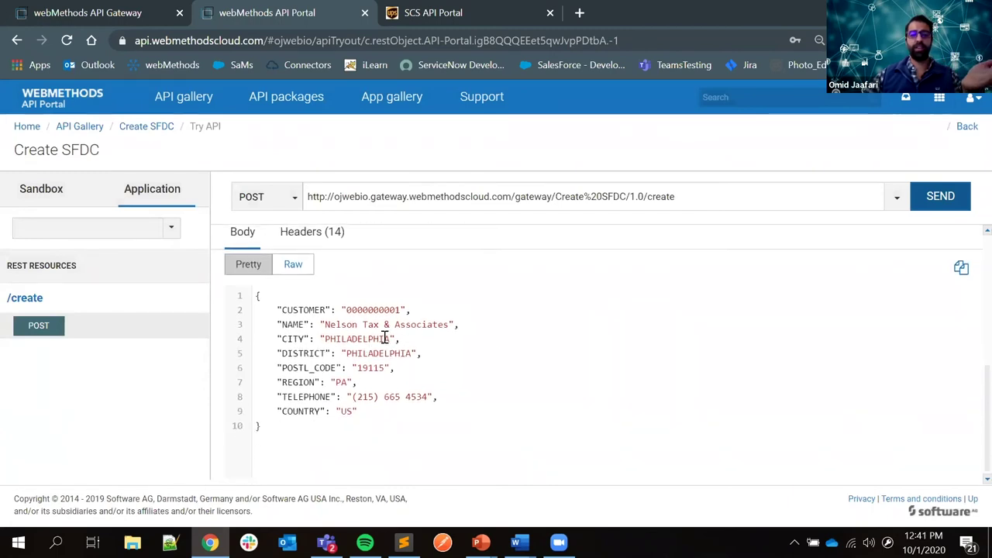
scroll(442, 343, up, 4)
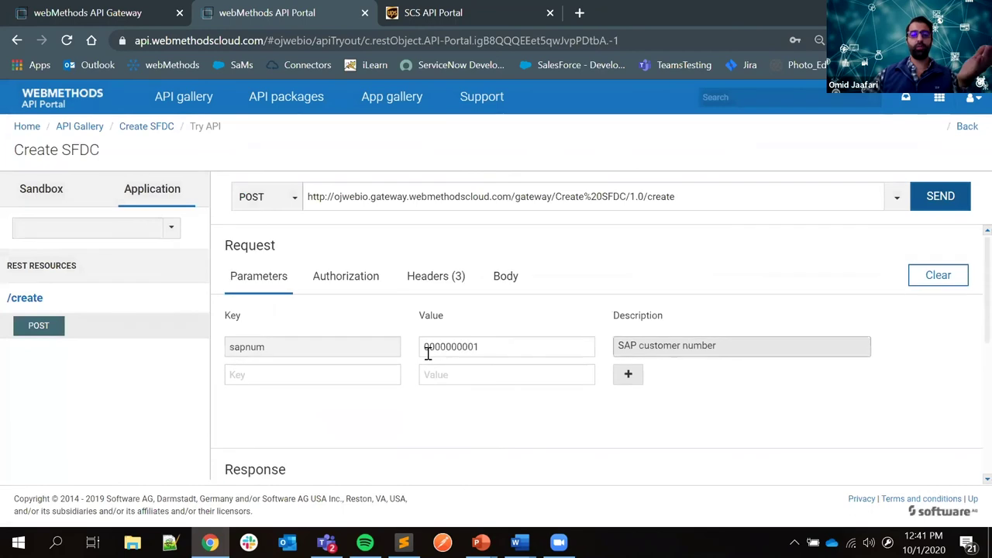
scroll(427, 350, down, 1)
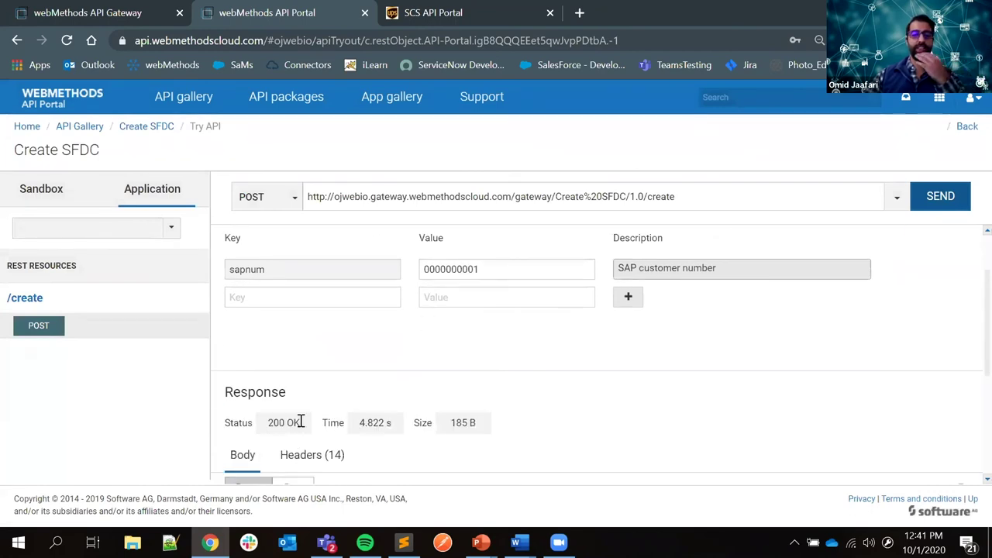
scroll(385, 386, up, 1)
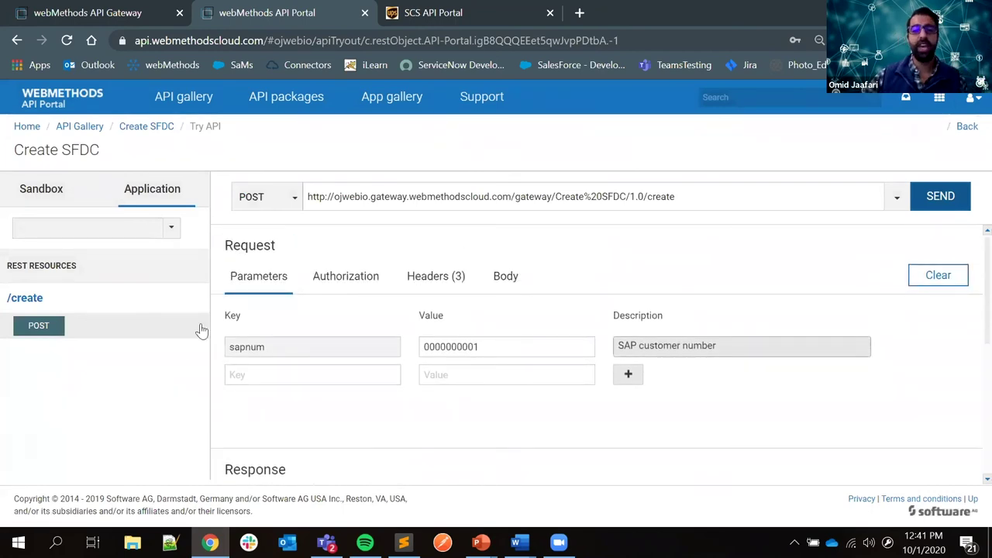
scroll(454, 384, down, 4)
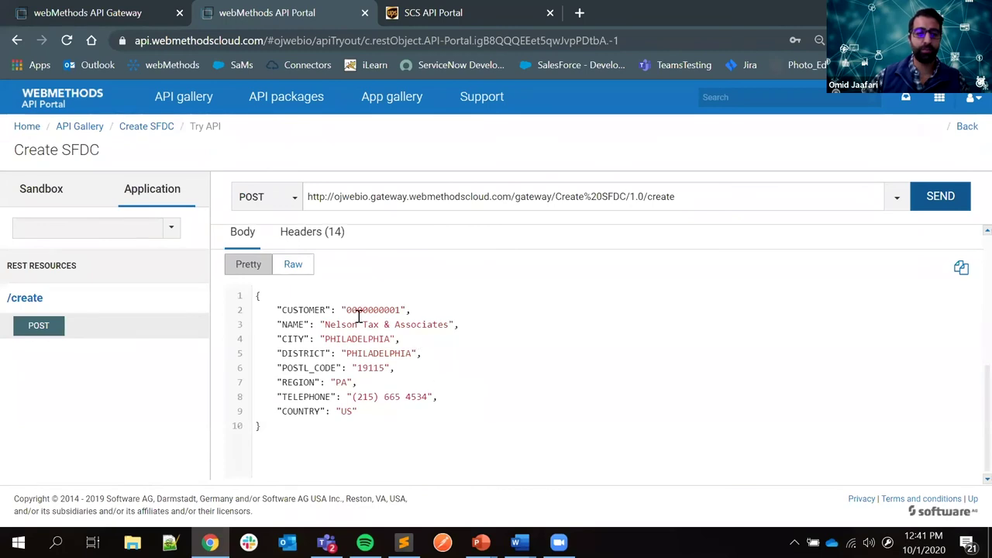
scroll(352, 348, up, 4)
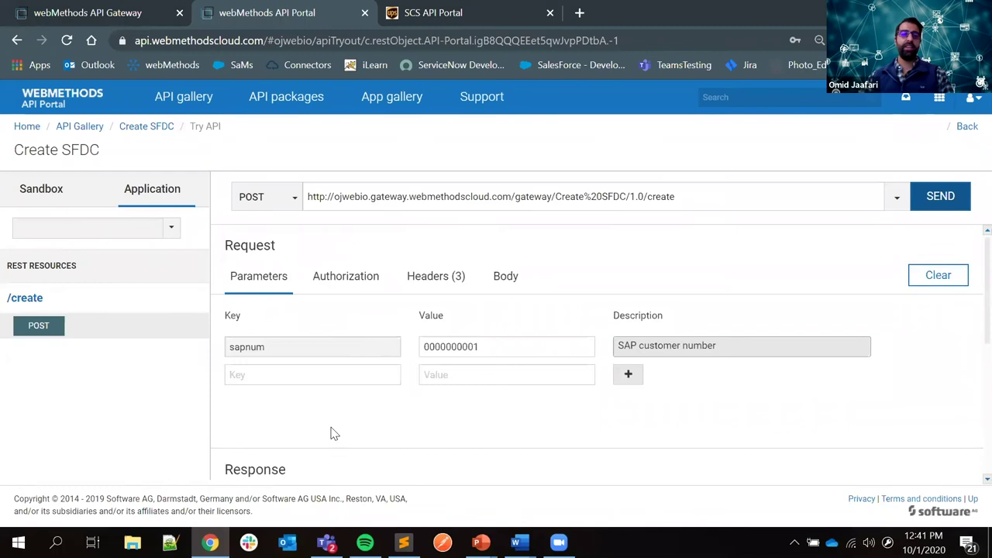
- Browse the App gallery and open the TestApp application's details
click(394, 104)
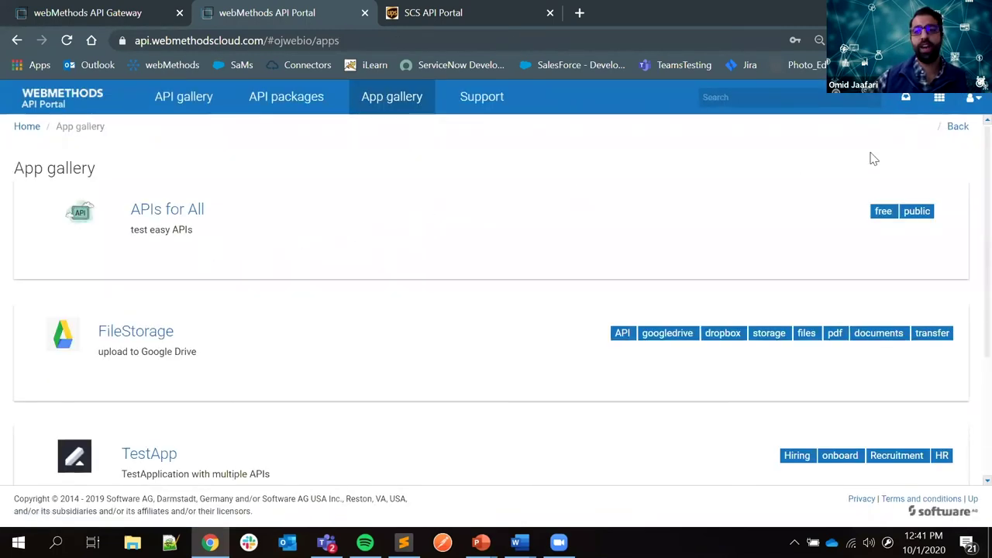
scroll(414, 220, down, 1)
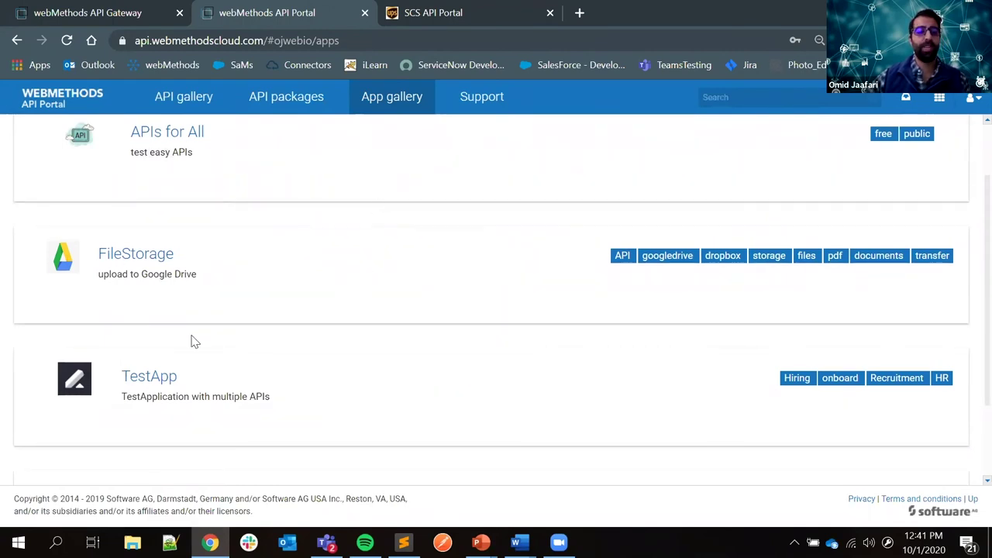
click(151, 377)
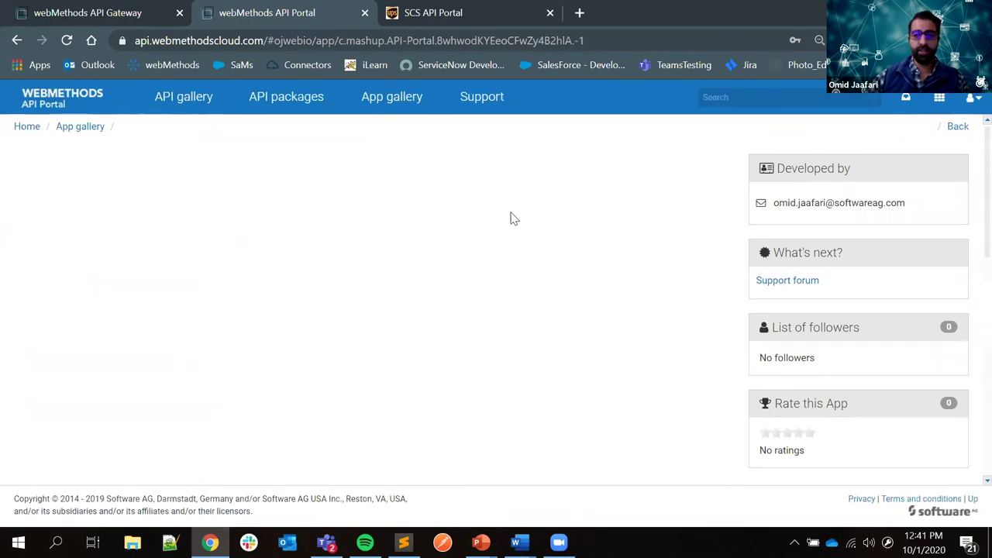
- Review the TestApp details, expand the full list of APIs it is developed with, and look over its architecture screenshot
scroll(509, 219, down, 1)
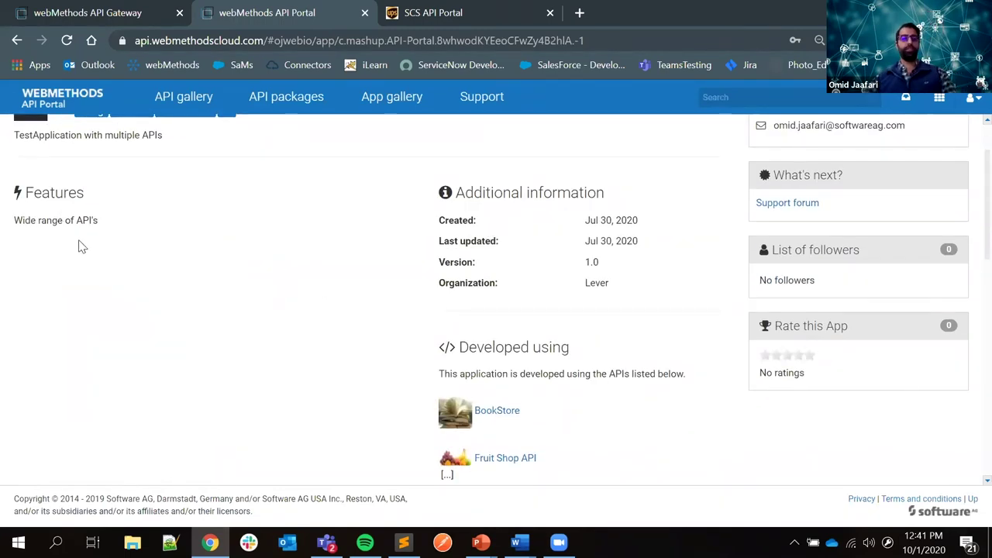
scroll(79, 245, down, 1)
scroll(537, 186, down, 1)
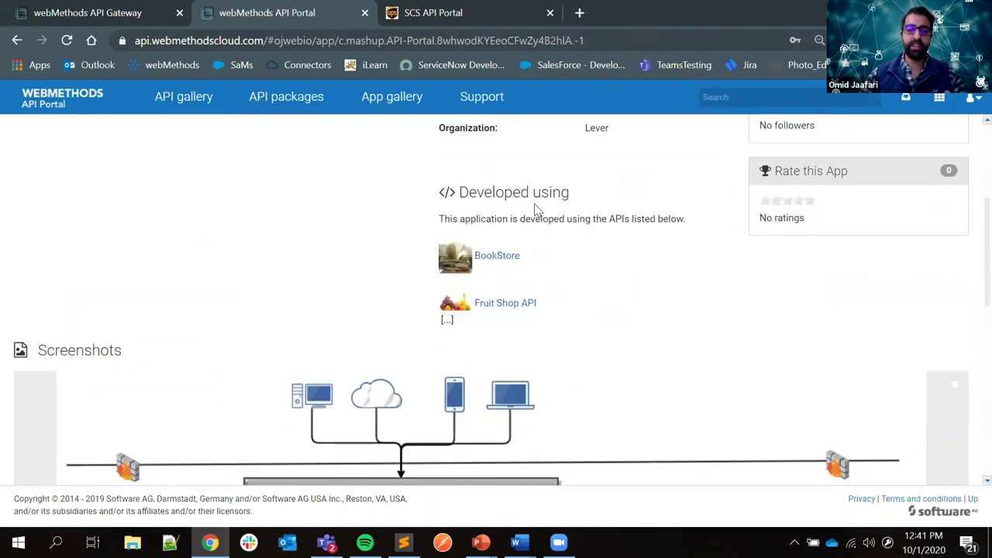
click(446, 320)
scroll(546, 271, down, 1)
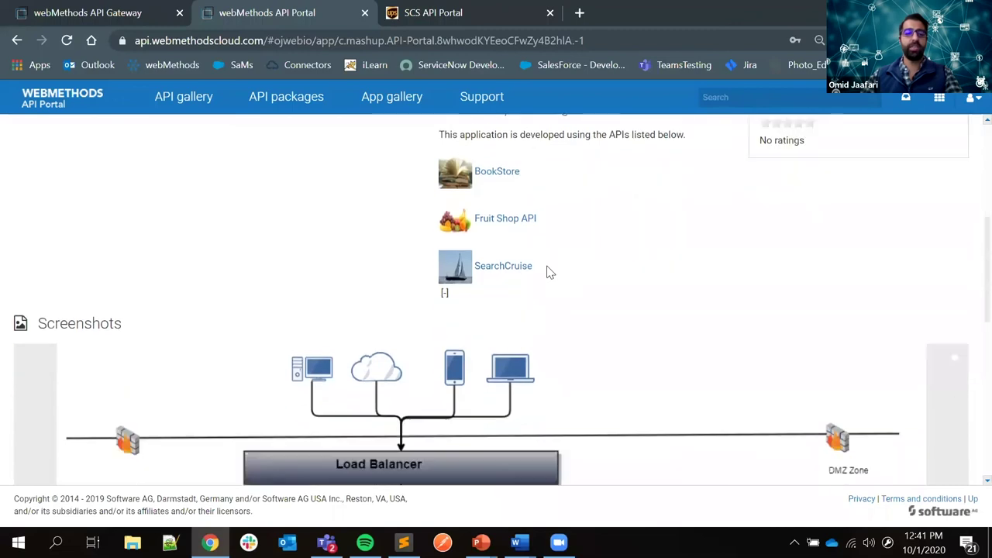
scroll(316, 303, down, 1)
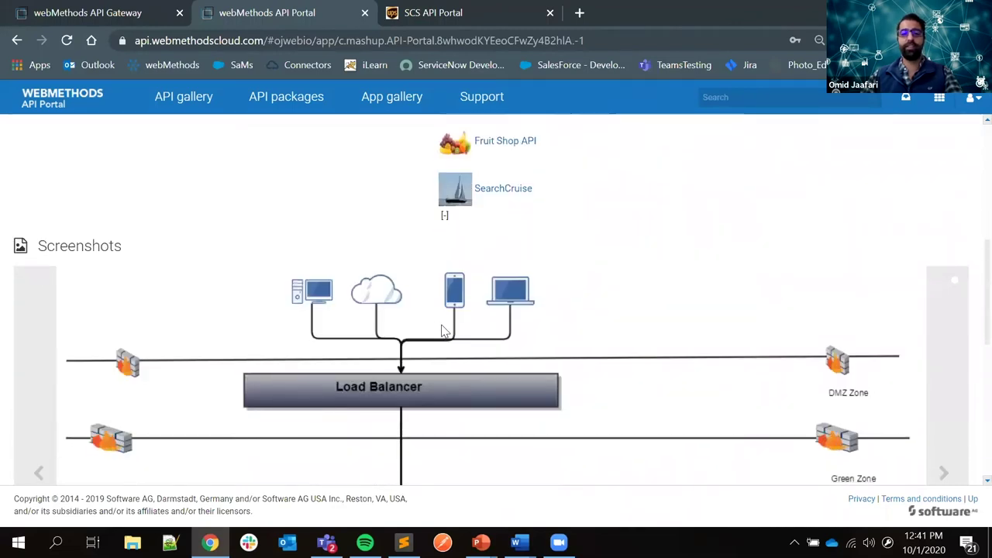
scroll(458, 323, down, 4)
scroll(460, 323, down, 2)
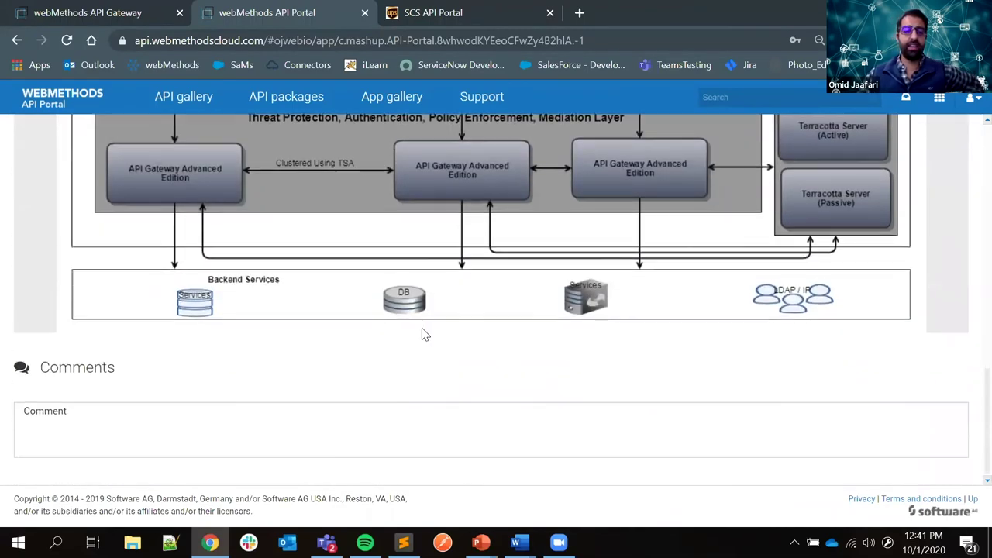
- Open the comment editor for TestApp and review its tag, link, file and privacy options
click(88, 428)
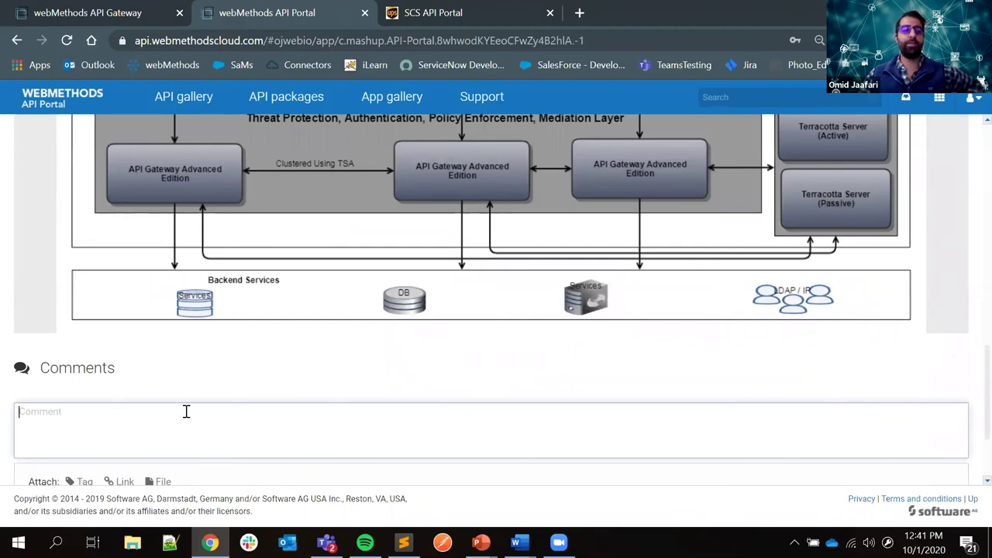
scroll(196, 403, down, 1)
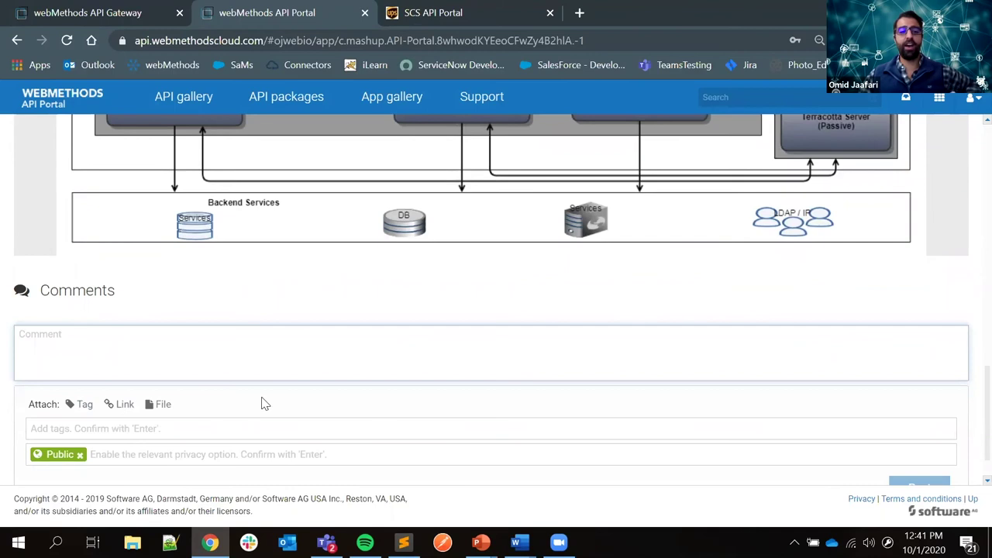
scroll(267, 398, down, 1)
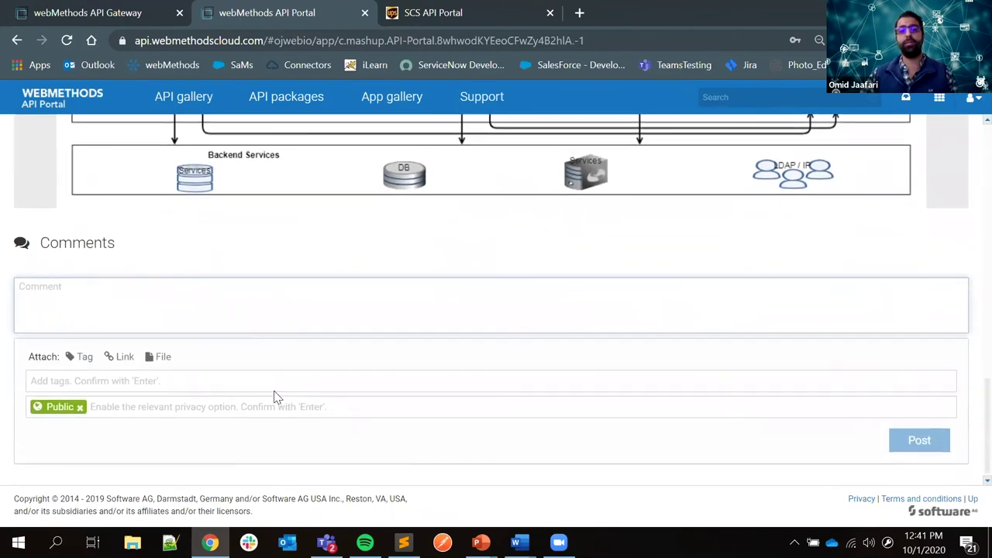
scroll(279, 388, up, 5)
scroll(284, 375, up, 10)
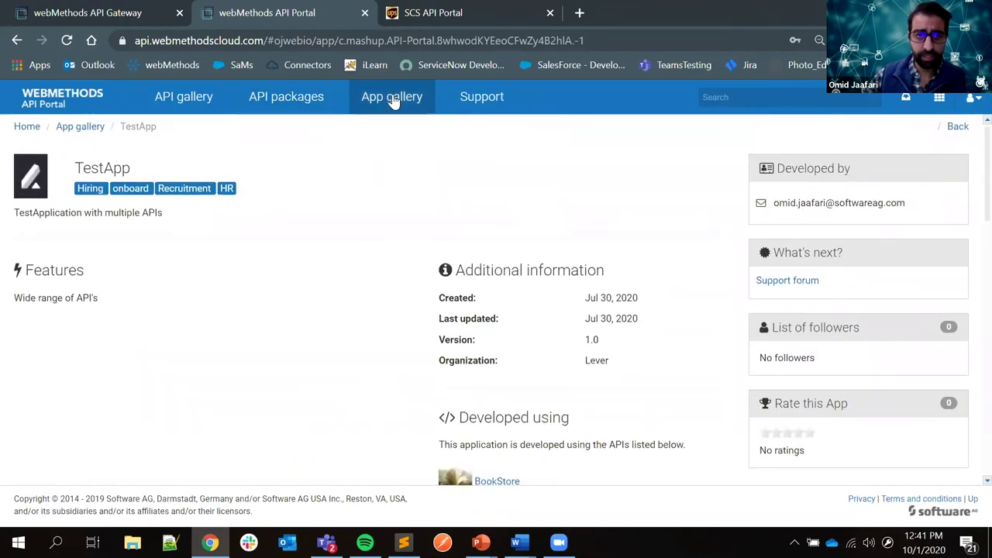
- Open the Twilio SMS package's details from the API packages and view its included API and plans
click(272, 105)
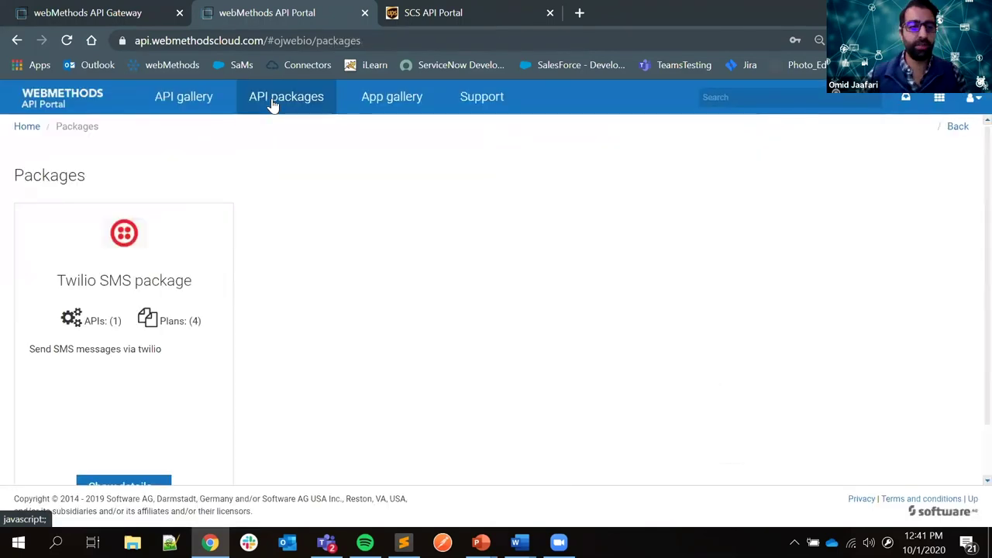
scroll(367, 214, down, 1)
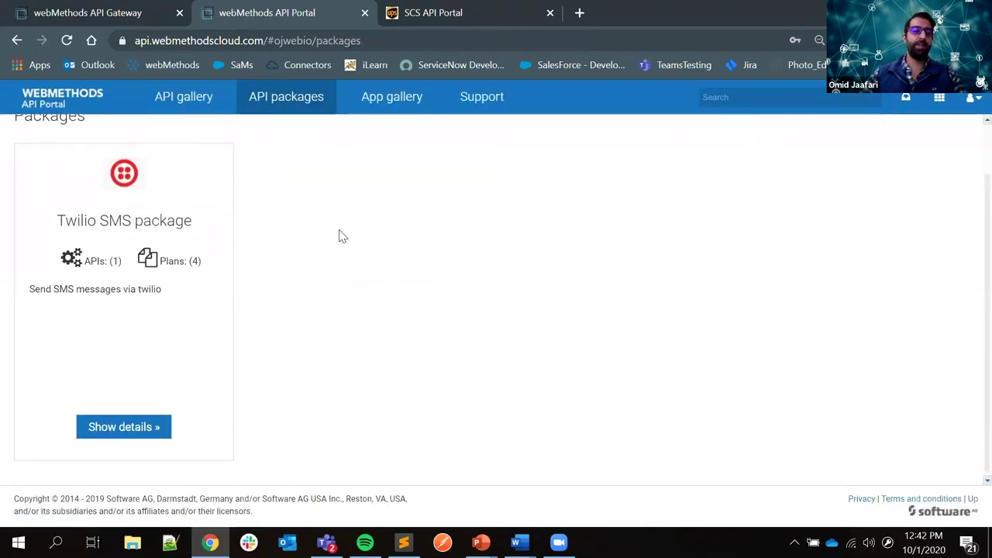
click(103, 427)
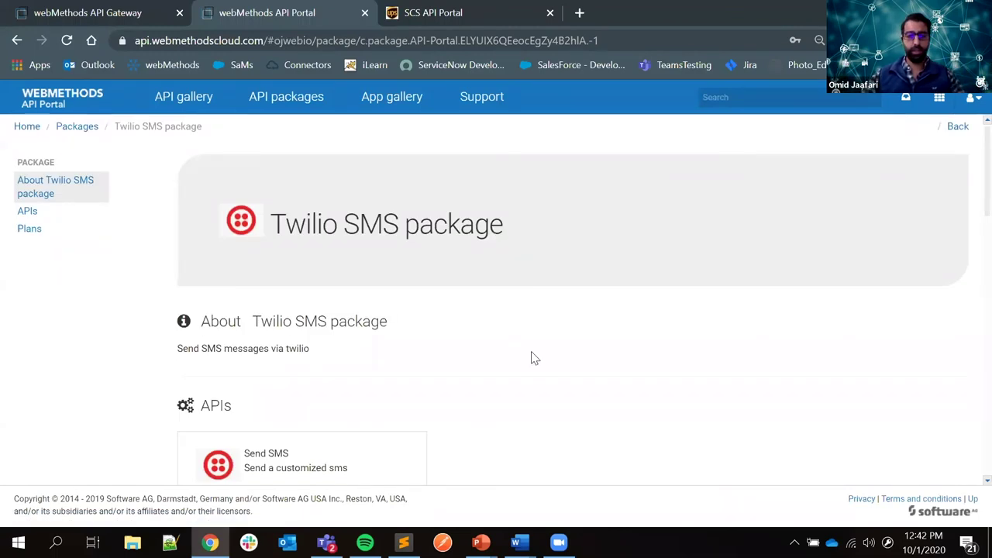
scroll(533, 358, down, 1)
scroll(531, 355, down, 2)
scroll(429, 290, down, 2)
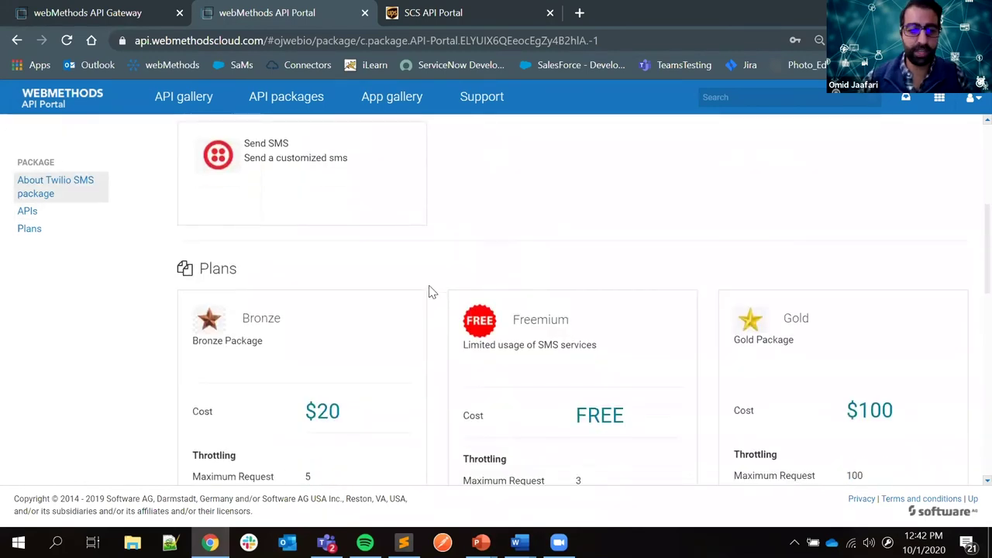
- Compare the cost, throttling limits and terms of the Bronze, Freemium, Gold and Silver plans
scroll(429, 290, down, 1)
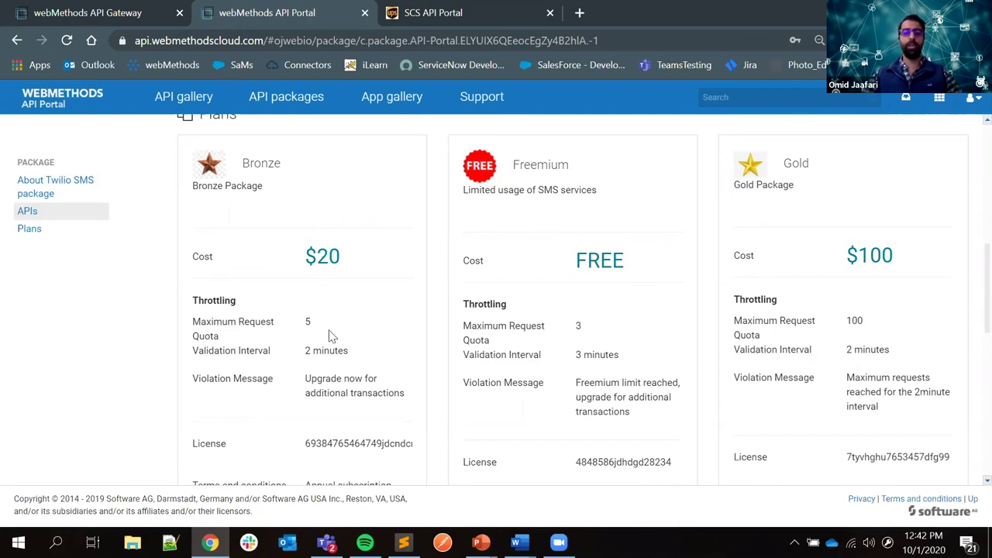
scroll(326, 332, down, 6)
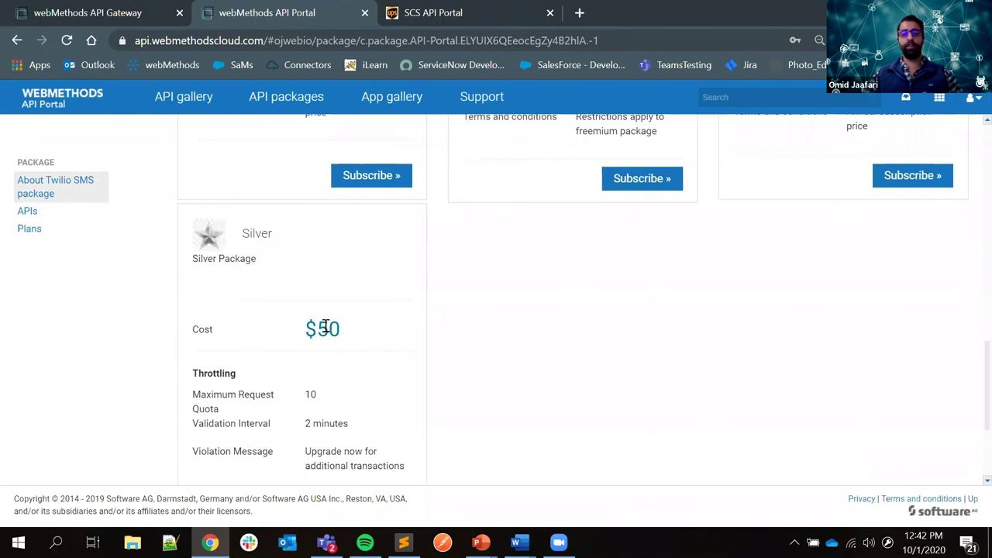
scroll(325, 331, up, 1)
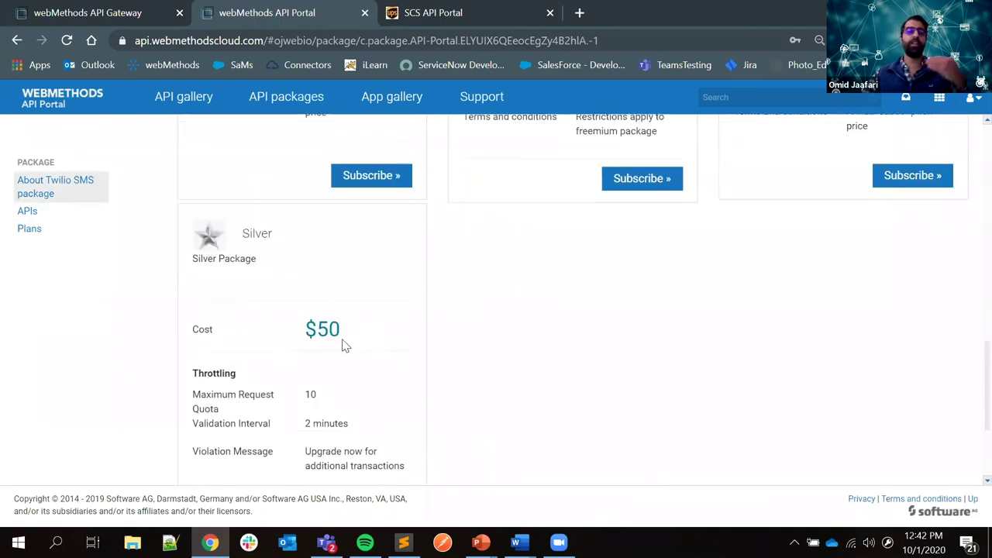
scroll(558, 353, up, 4)
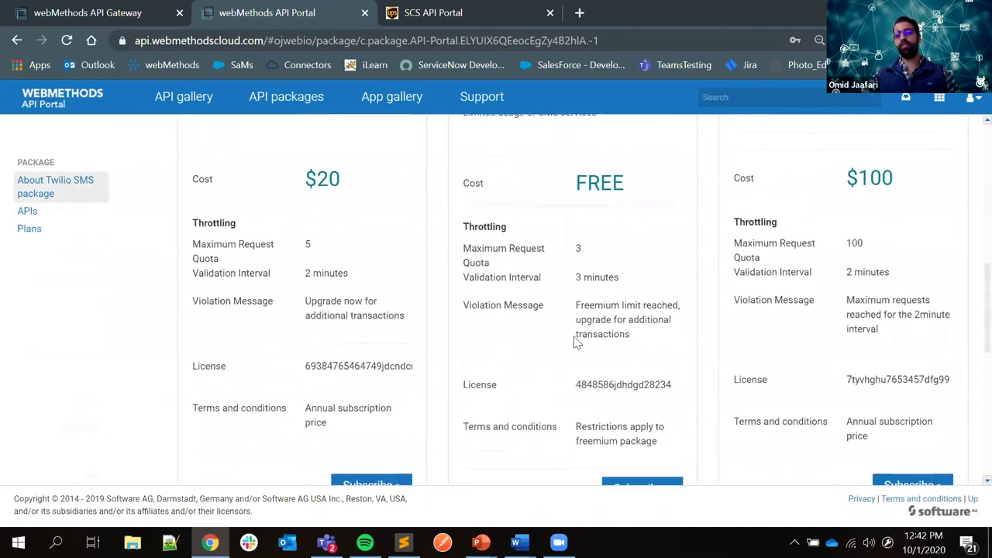
scroll(884, 291, up, 3)
scroll(852, 363, down, 1)
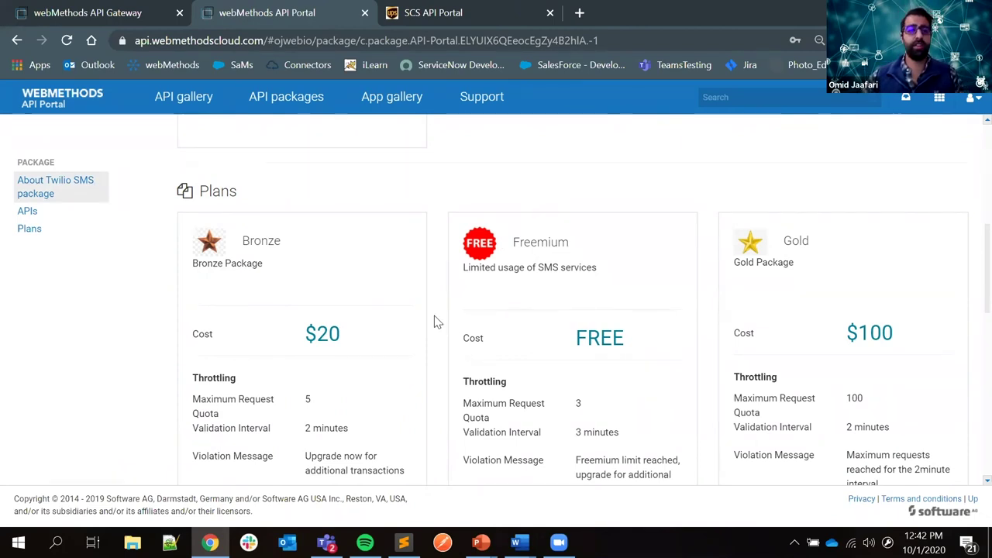
scroll(463, 288, up, 5)
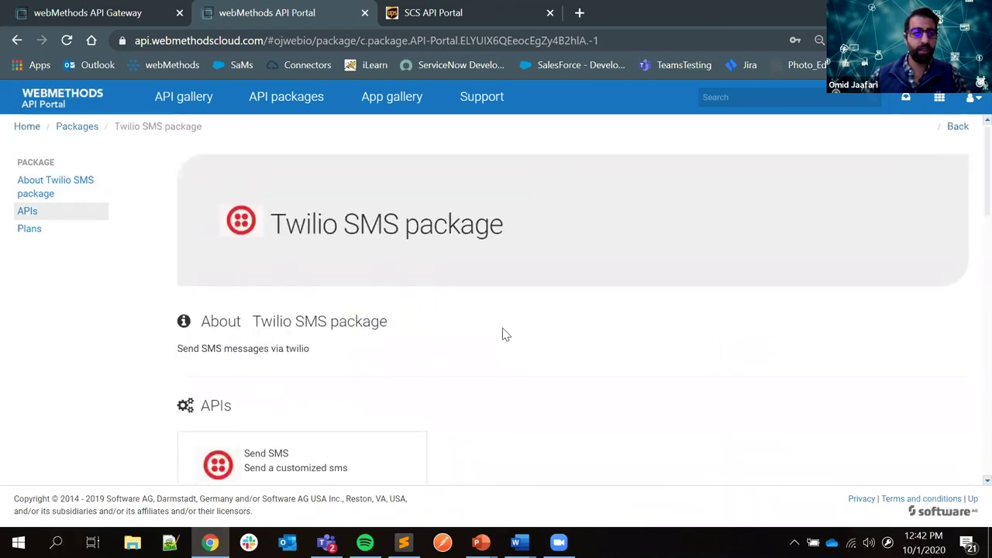
- Open the Create SFDC API from the gallery for another trial and apply Basic Authentication with the prefilled user name and password
click(162, 104)
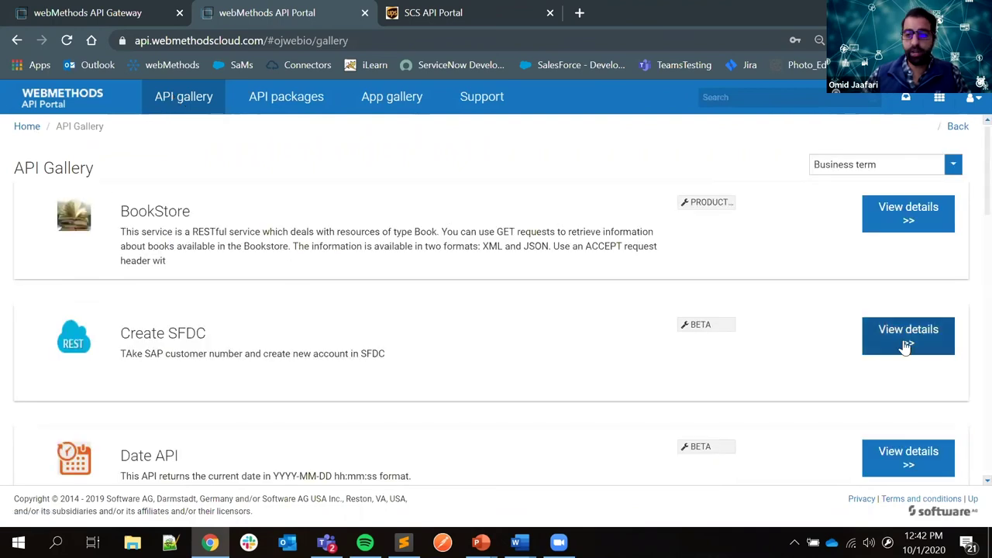
click(905, 345)
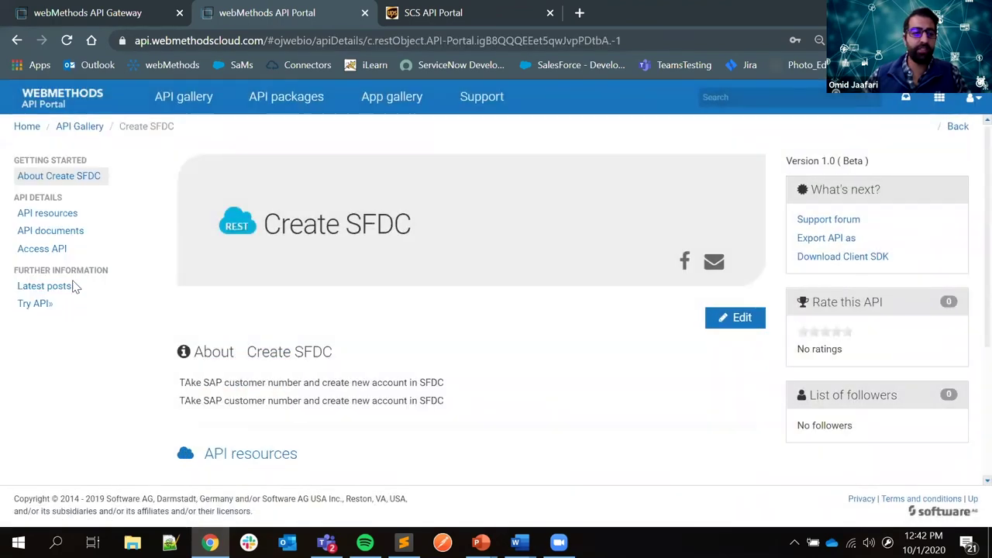
click(36, 305)
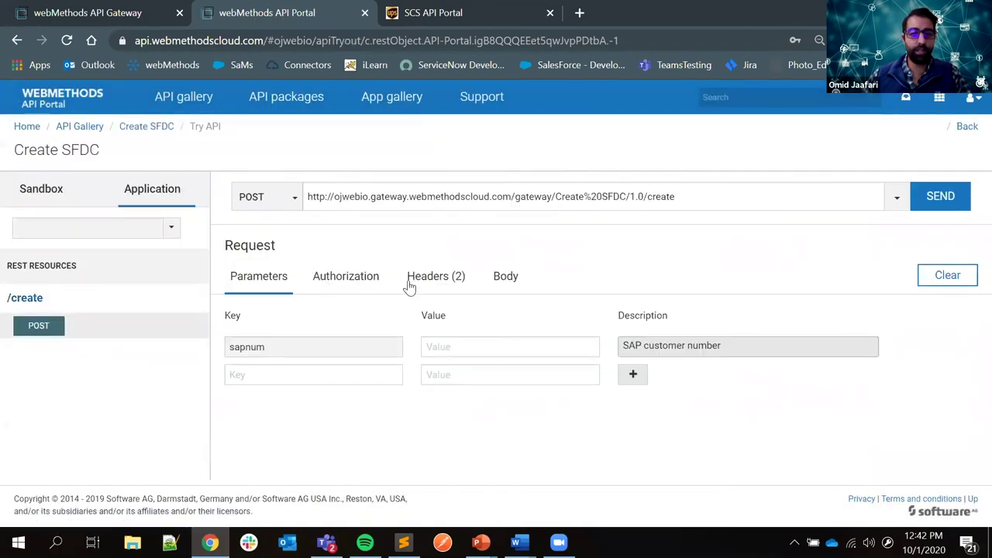
click(335, 279)
click(388, 321)
click(376, 361)
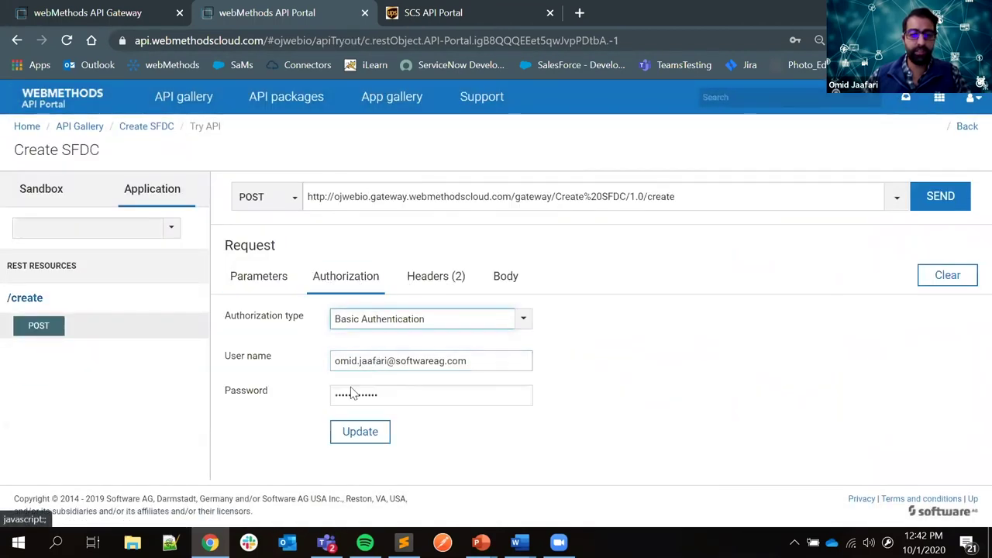
click(353, 434)
- Enter an SAP customer number as the sapnum parameter, send the POST request to /create, and check the response
click(265, 280)
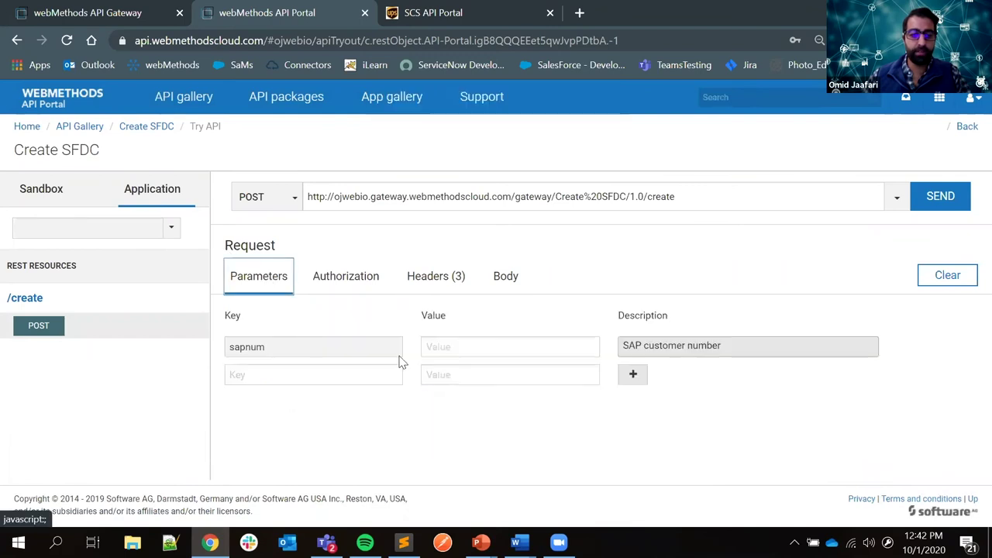
click(463, 349)
text(0000000001)
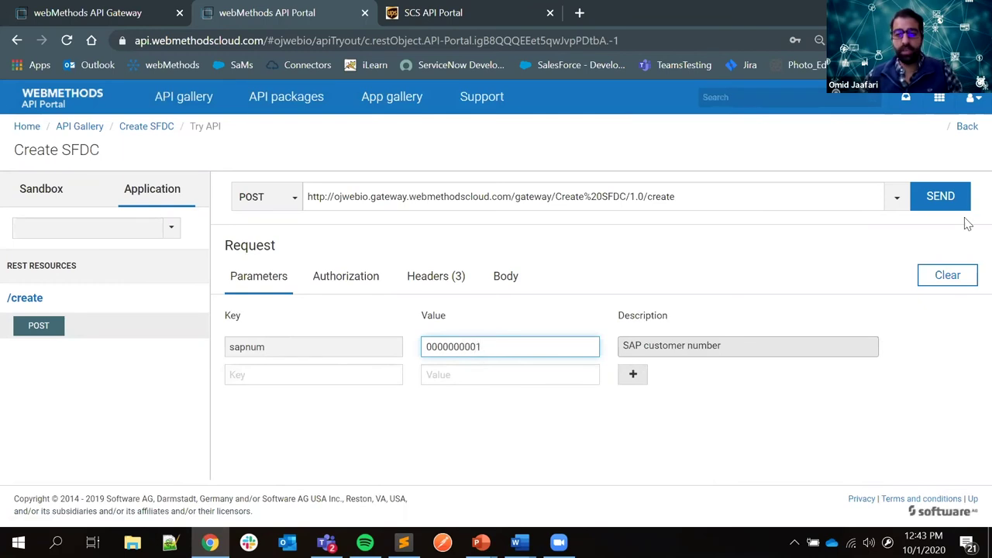
click(943, 197)
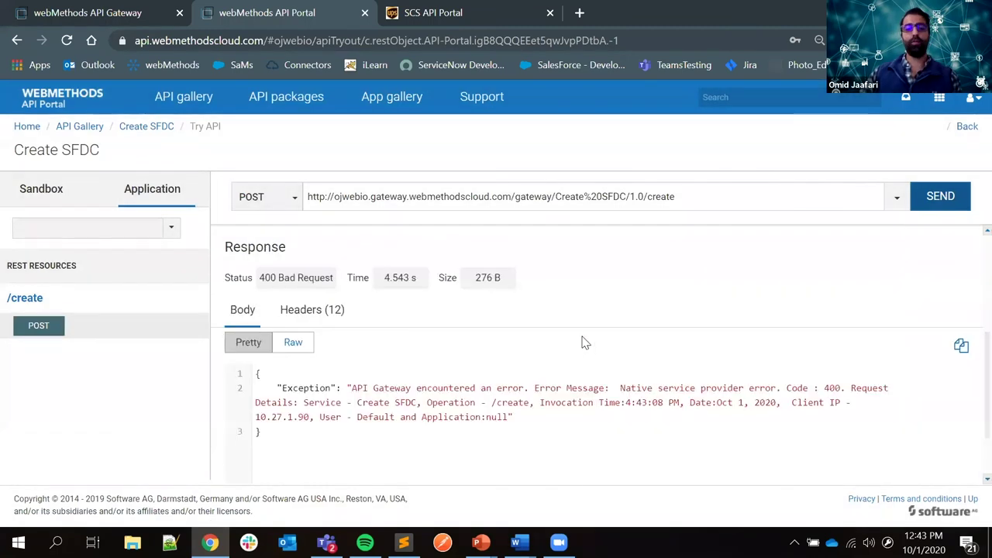
scroll(576, 287, up, 3)
scroll(560, 297, down, 1)
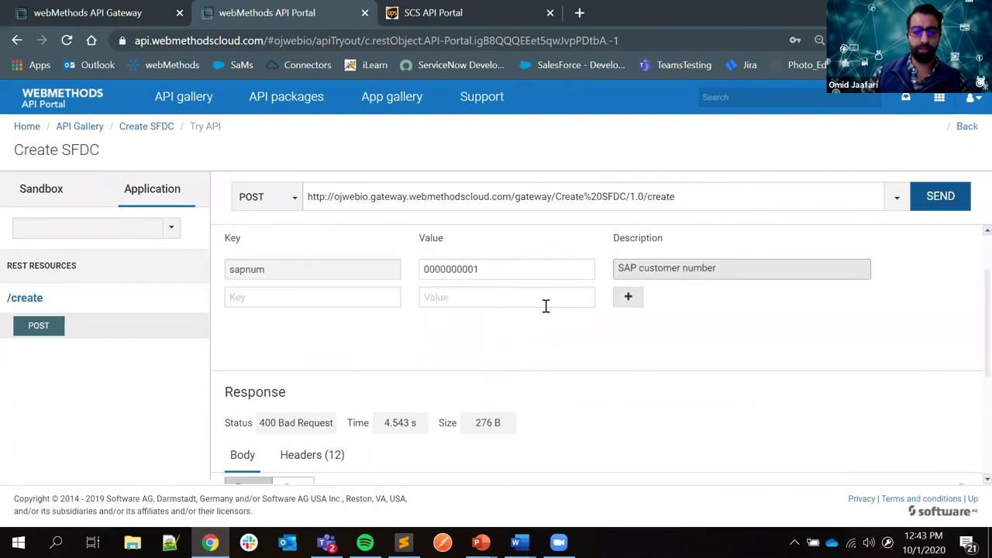
- Remove one zero from the sapnum value, send the POST request twice, and check the responses
click(471, 270)
key(BackSpace)
click(932, 198)
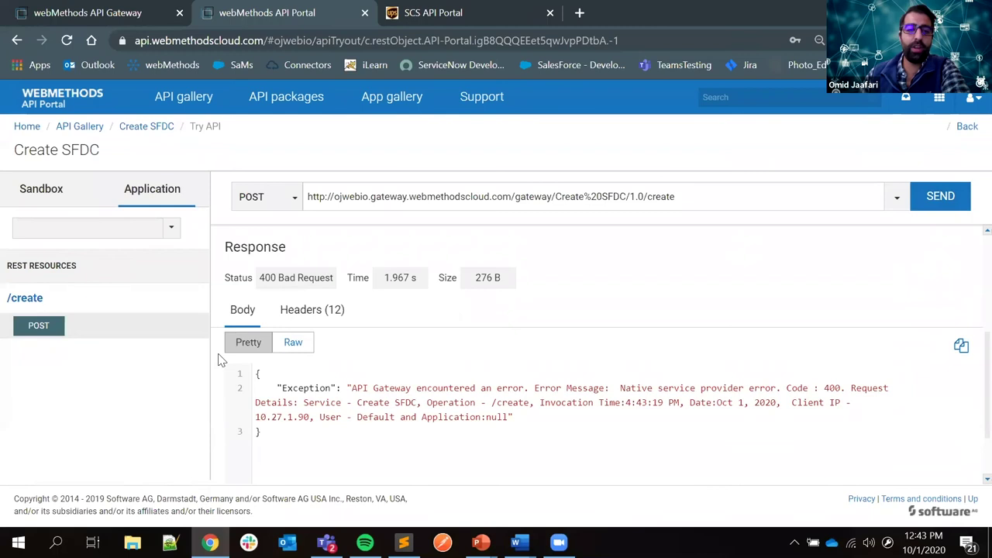
scroll(457, 315, up, 3)
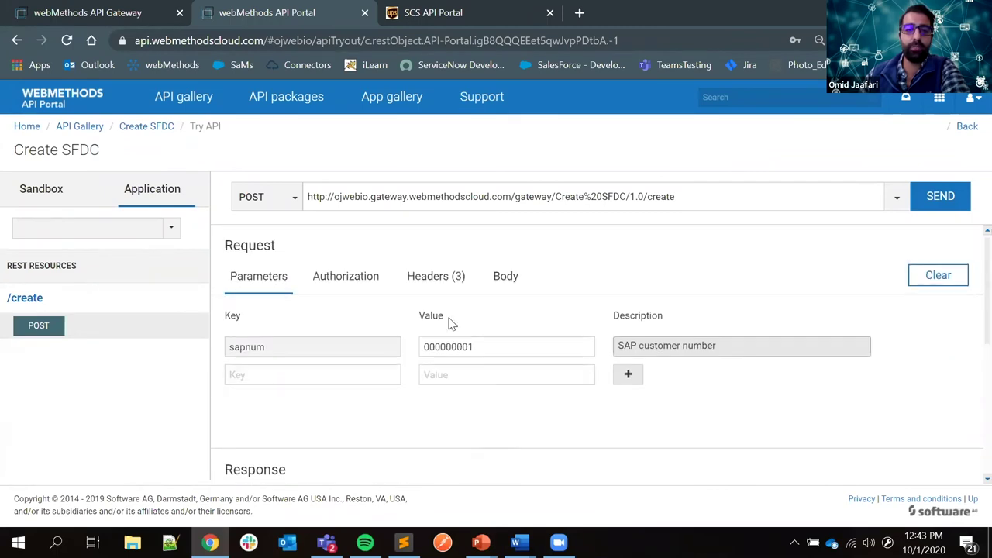
click(950, 195)
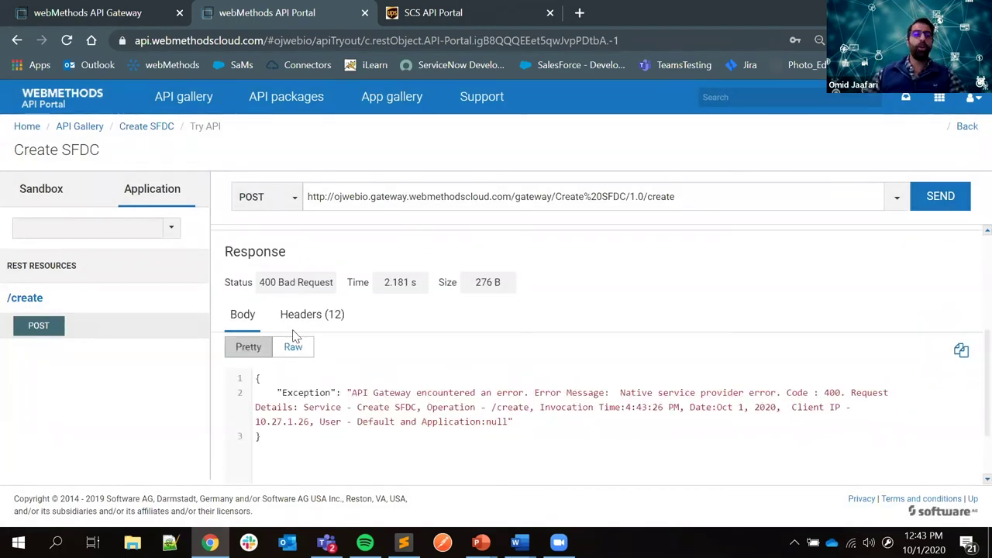
scroll(294, 335, up, 3)
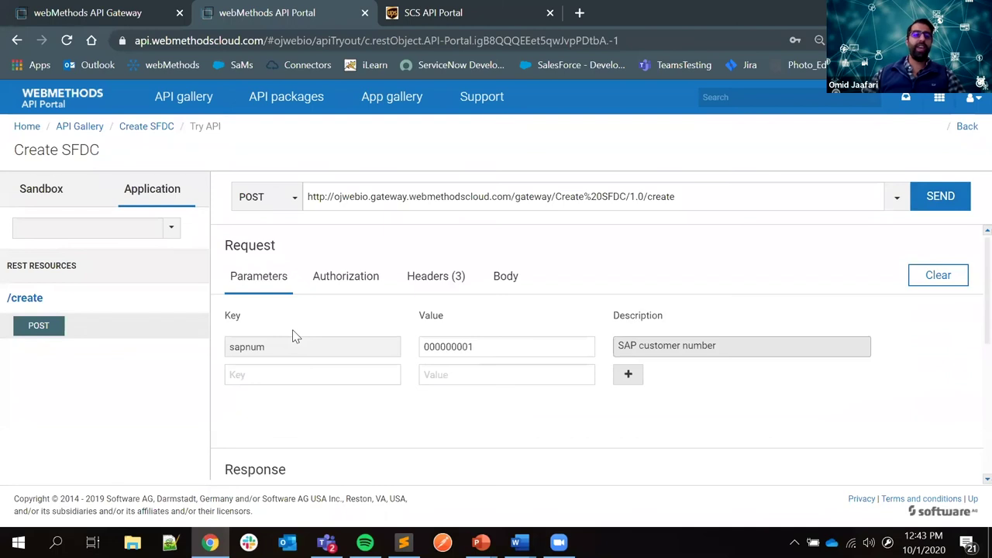
- Switch to API Gateway, open the Create SFDC API's analytics, and examine the transactional and error events over time
click(81, 15)
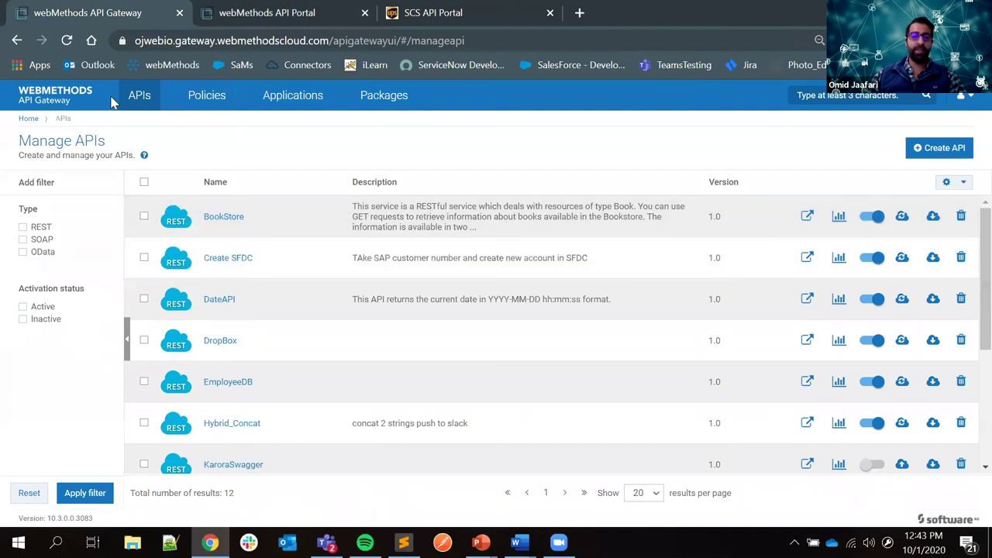
click(839, 259)
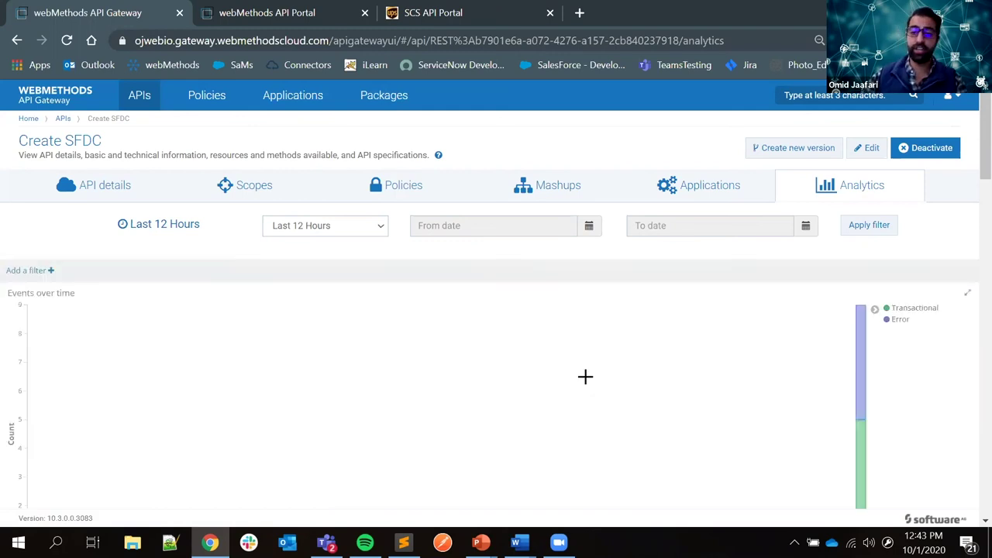
scroll(725, 369, down, 2)
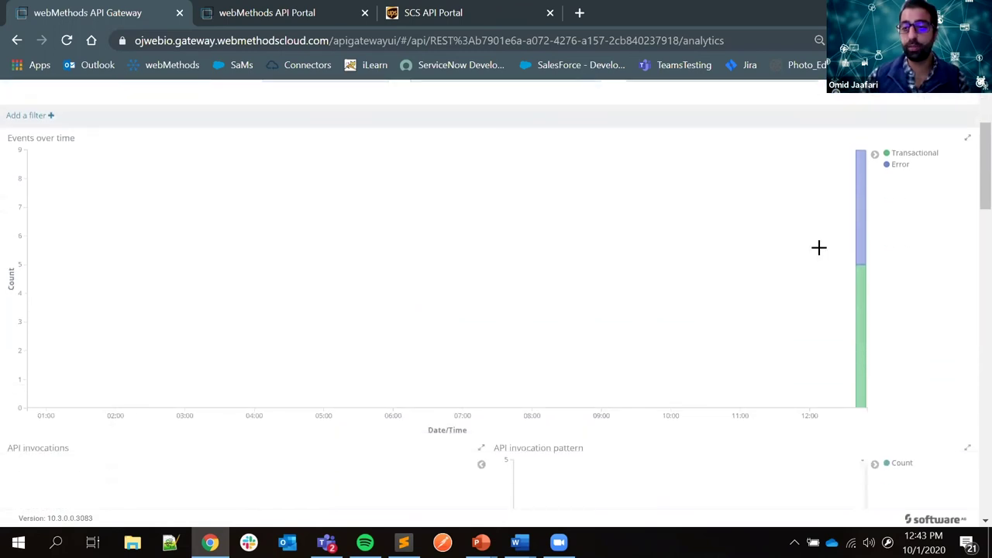
mouse_move(858, 263)
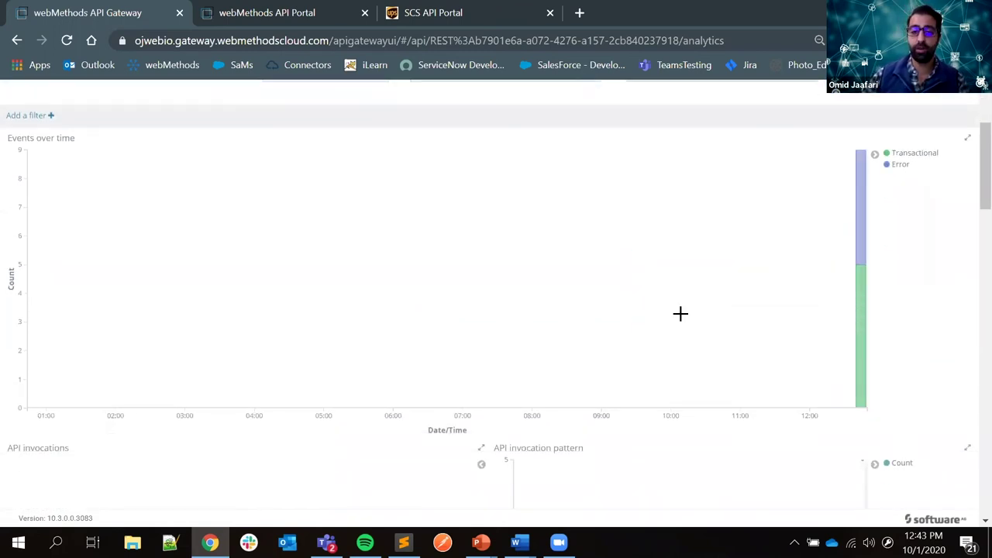
- Examine the Create SFDC API's analytics charts, including native service performance and response code trend, down to the runtime events
scroll(551, 210, down, 2)
scroll(524, 320, down, 4)
mouse_move(202, 217)
scroll(202, 217, up, 1)
scroll(225, 215, down, 10)
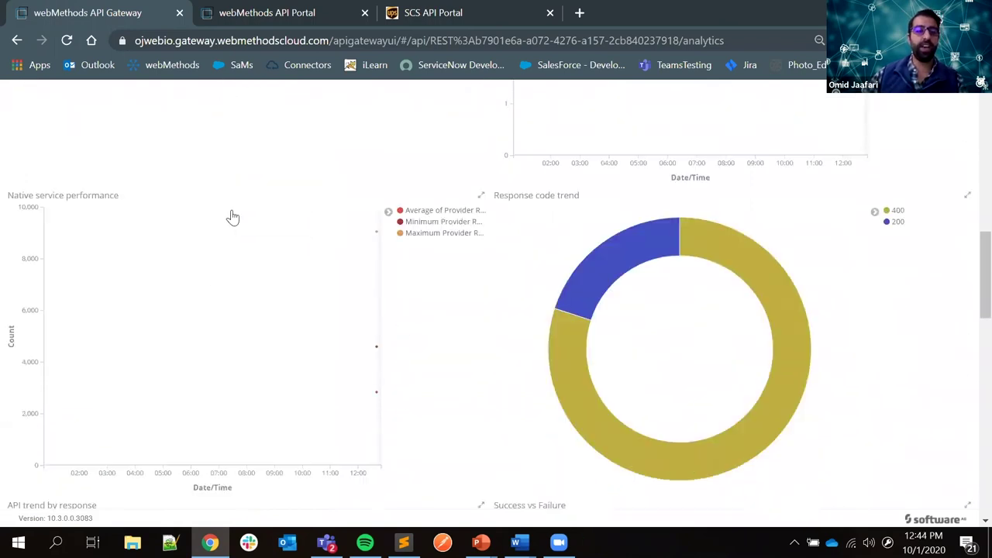
scroll(55, 232, up, 1)
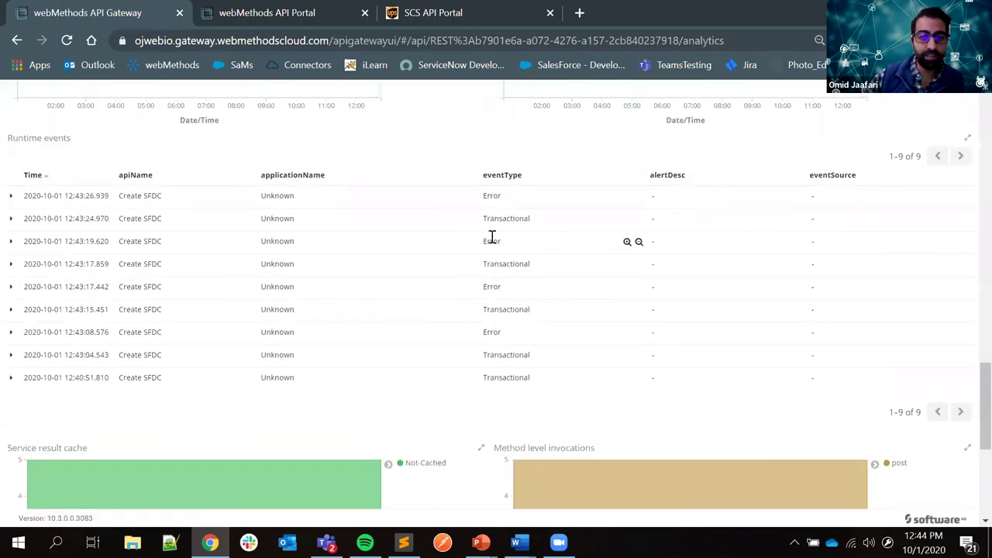
- Expand the most recent error in the runtime events and inspect its error description, operation and response code
click(11, 196)
scroll(101, 295, down, 2)
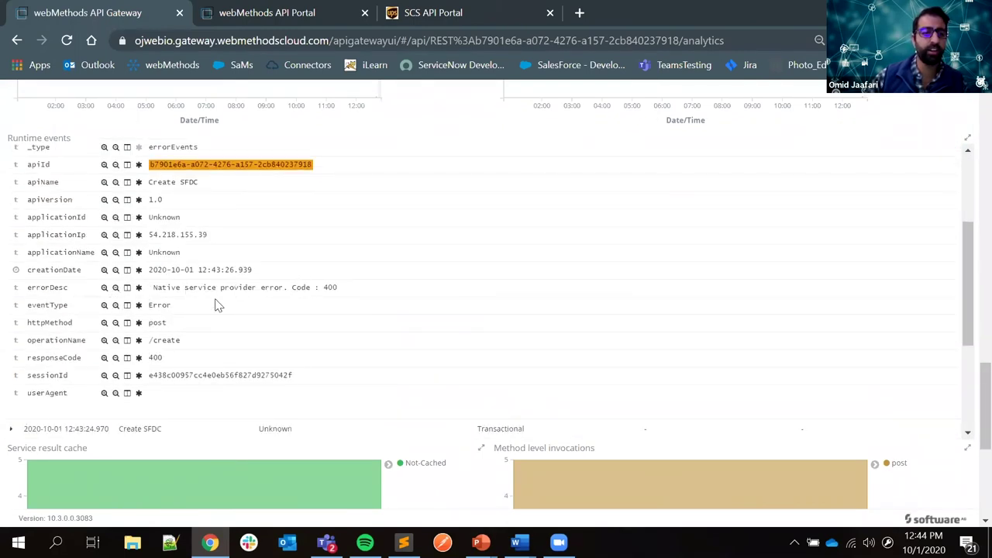
scroll(129, 298, up, 2)
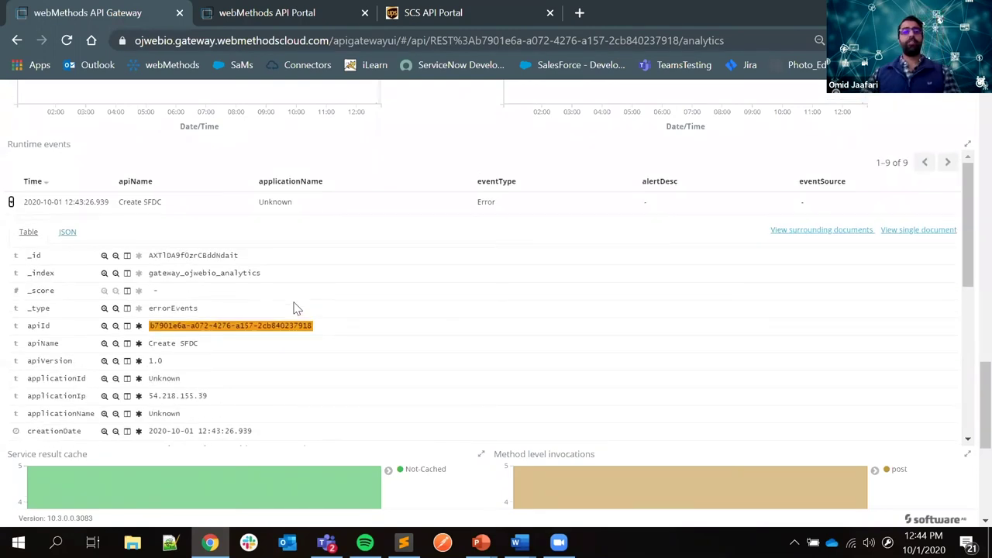
scroll(294, 308, up, 5)
scroll(450, 256, up, 10)
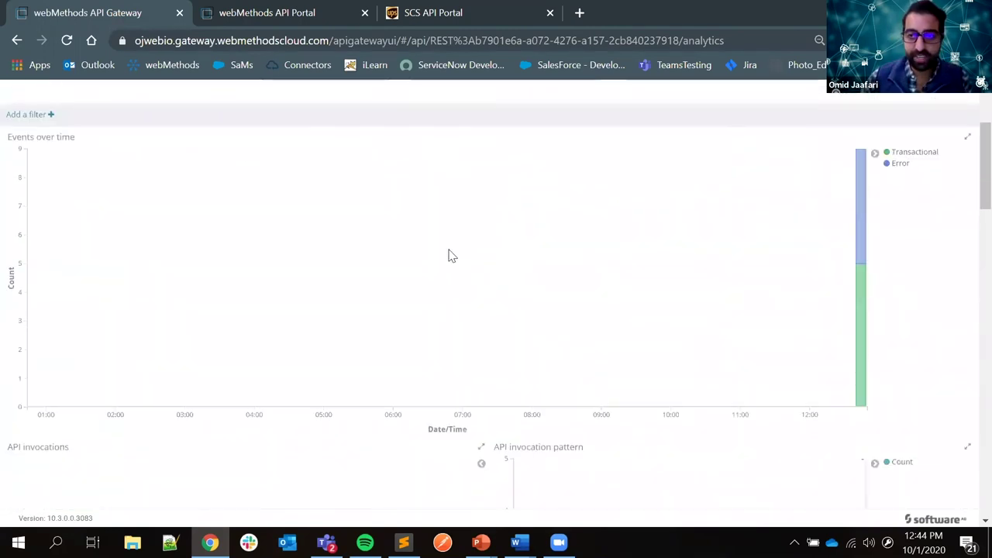
- Open the gateway-wide analytics summary and filter it to the Last 60 Days
click(952, 96)
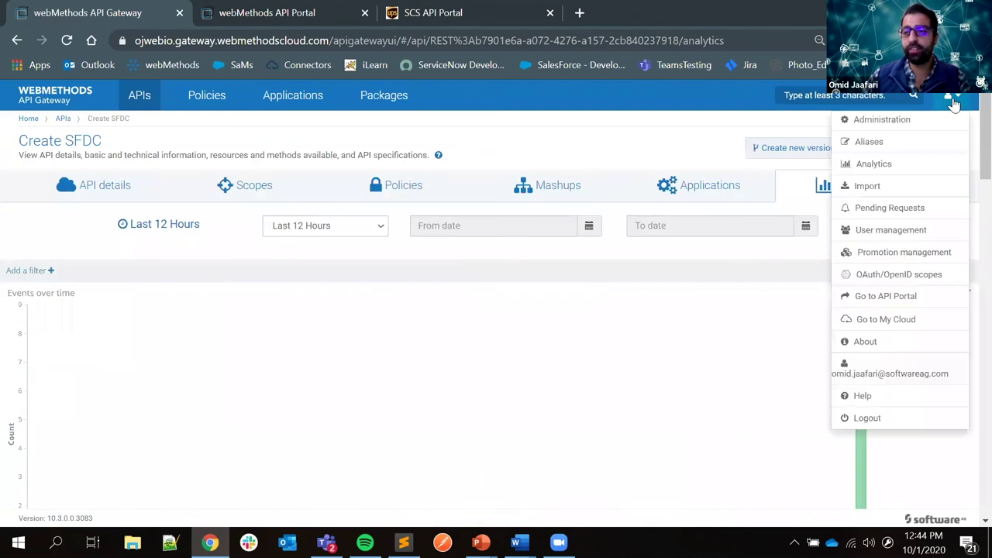
click(874, 165)
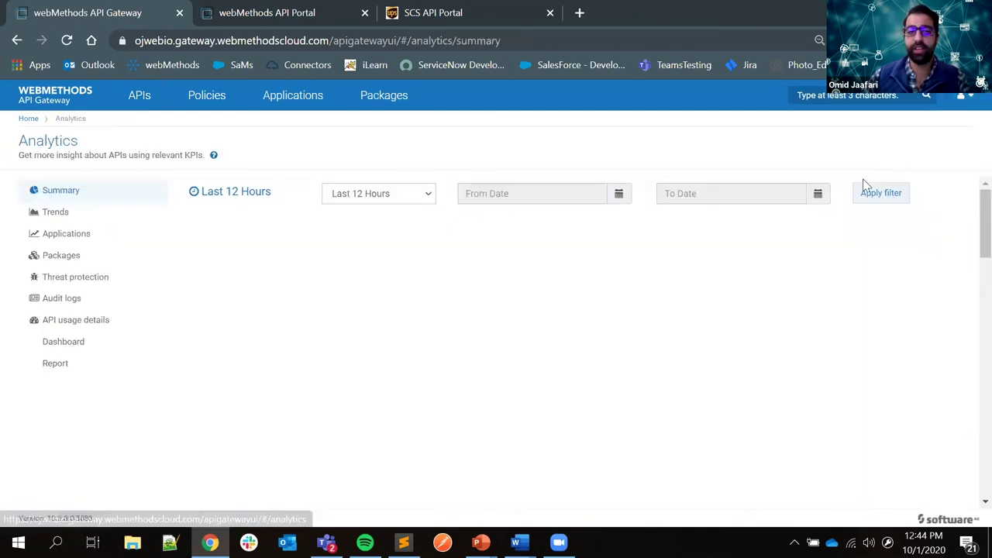
click(427, 194)
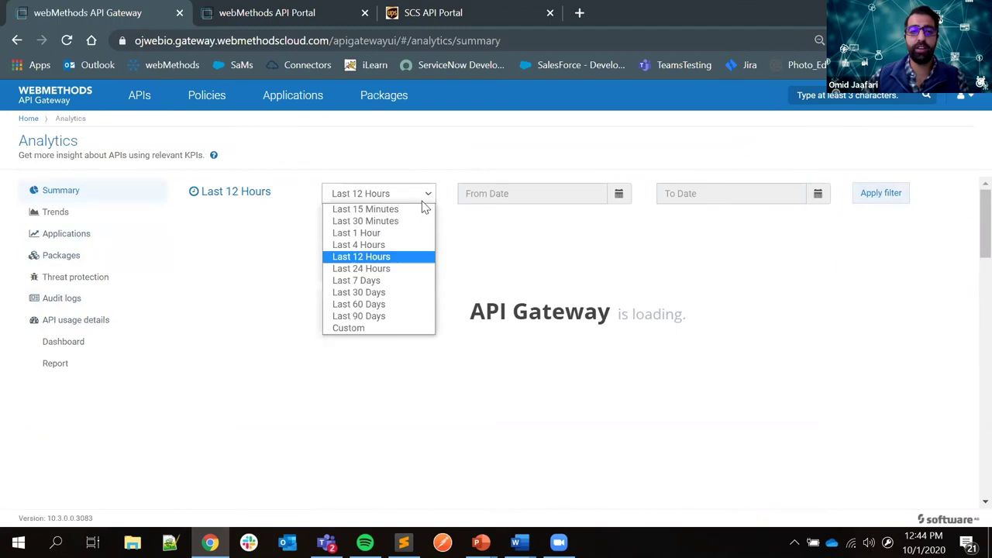
click(384, 309)
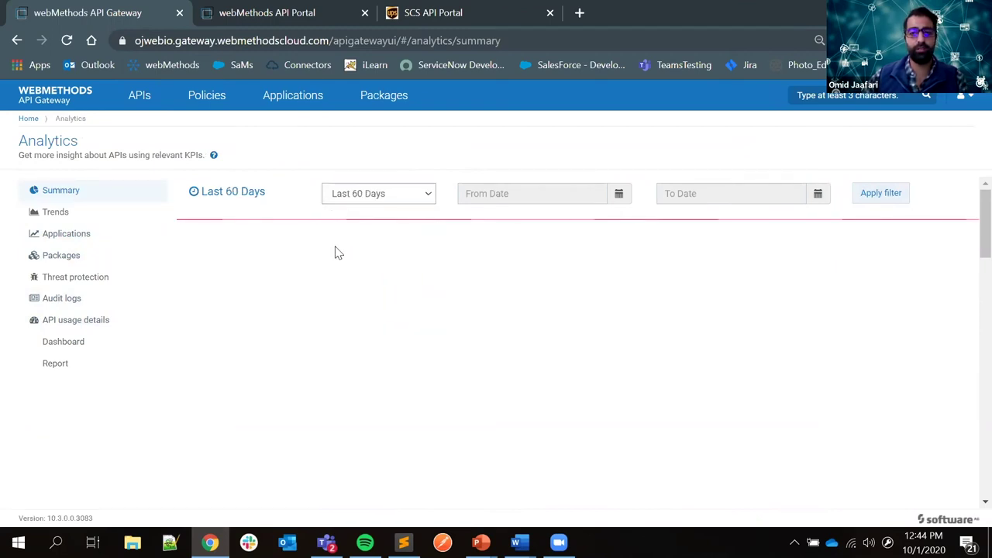
click(876, 199)
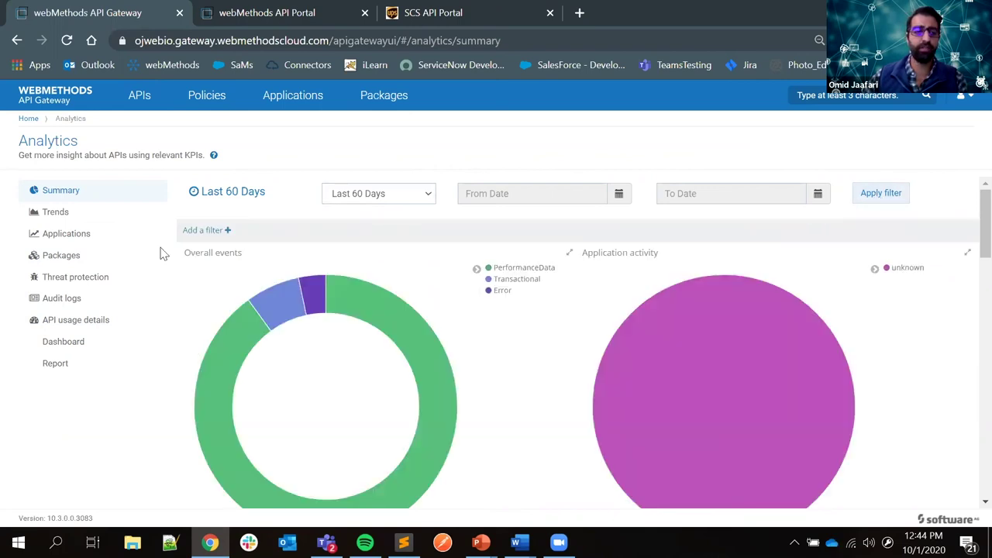
- Look through the gateway-wide runtime events of all APIs, comparing their event types and statuses
scroll(209, 260, down, 2)
scroll(208, 259, down, 2)
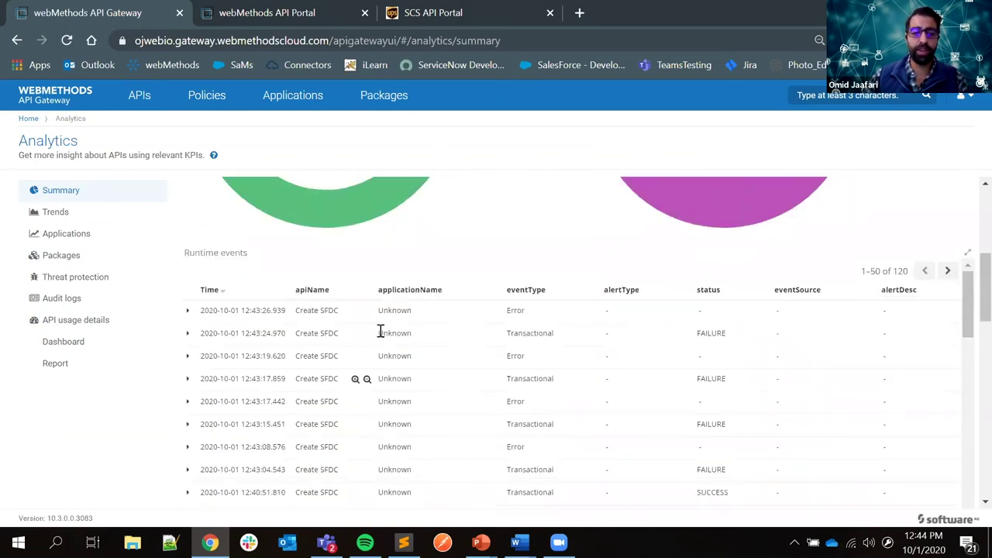
scroll(380, 330, down, 3)
scroll(431, 315, down, 3)
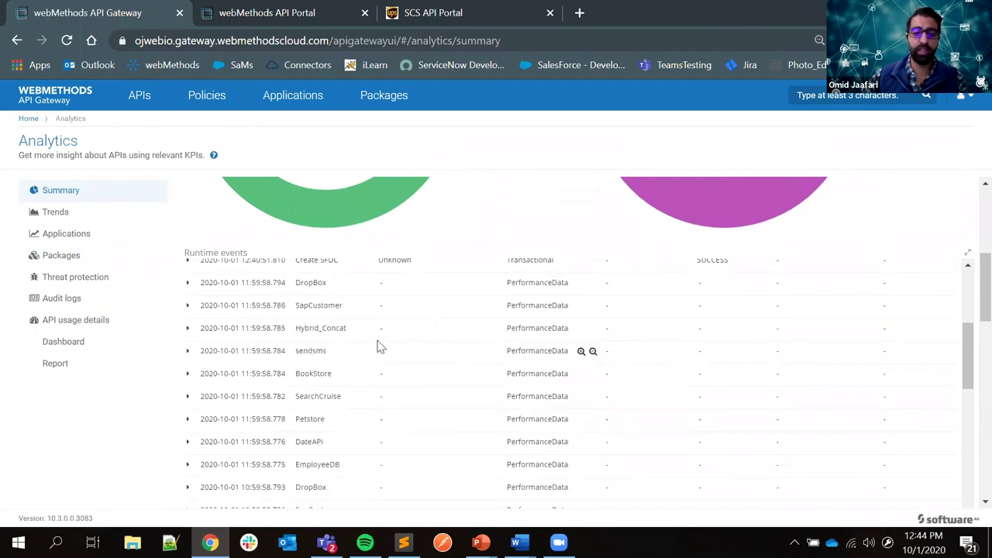
scroll(441, 377, down, 3)
scroll(438, 378, down, 5)
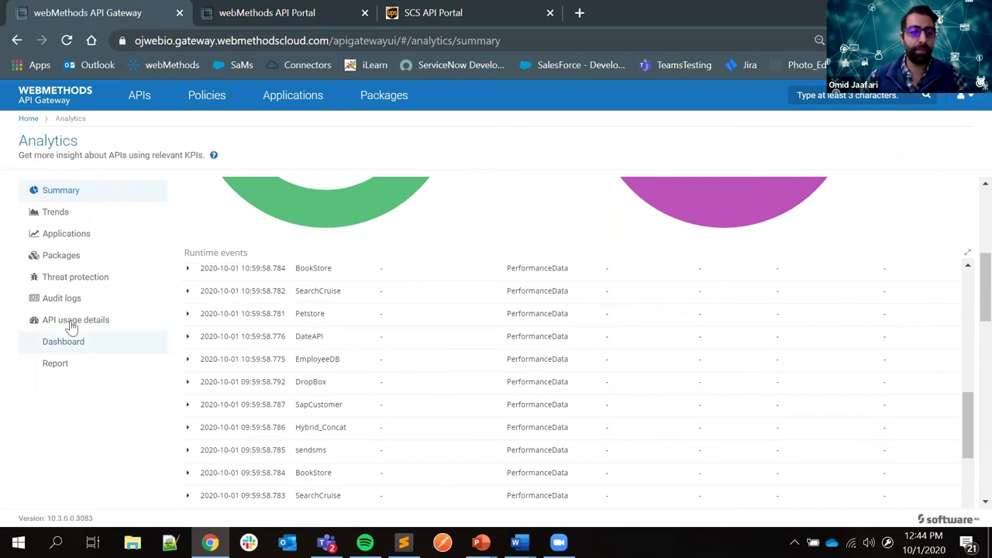
- Open the threat protection analytics, filter them to the Last 7 Days, and check the filters, rules and events
click(72, 280)
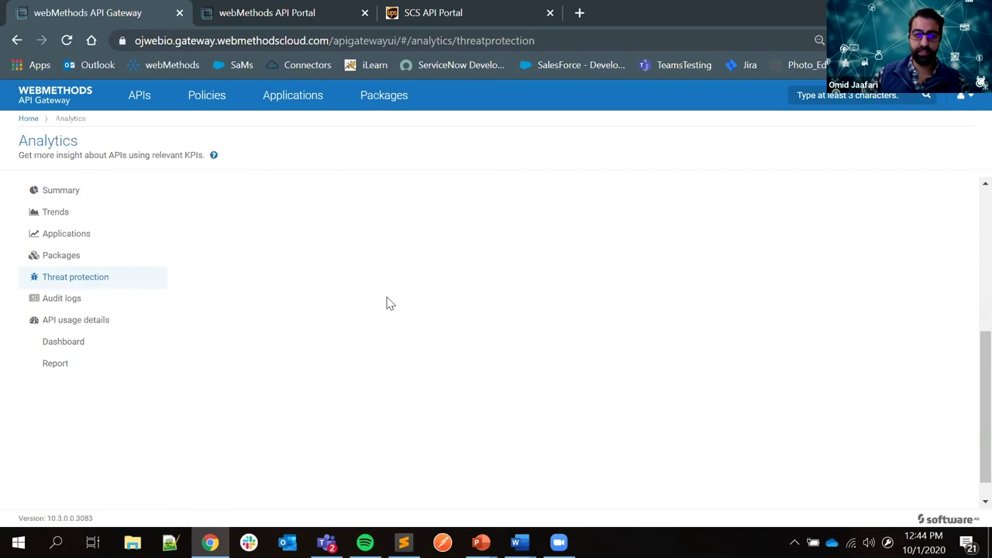
click(61, 279)
scroll(399, 288, up, 4)
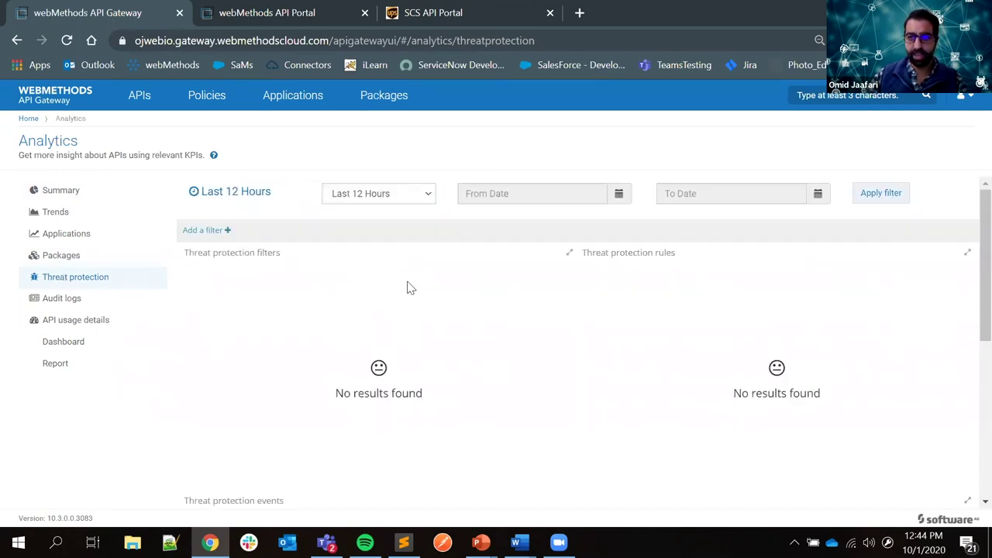
click(411, 194)
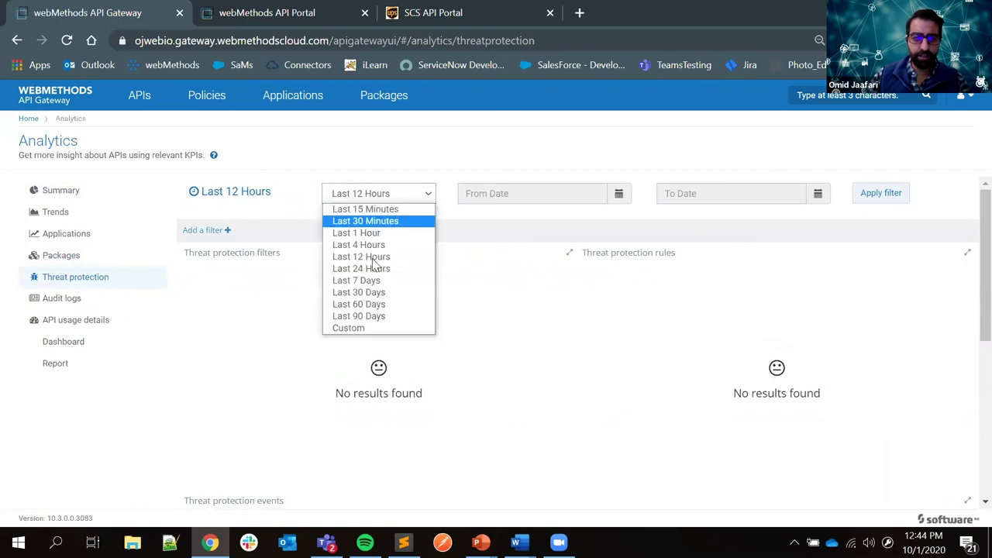
click(384, 281)
click(892, 197)
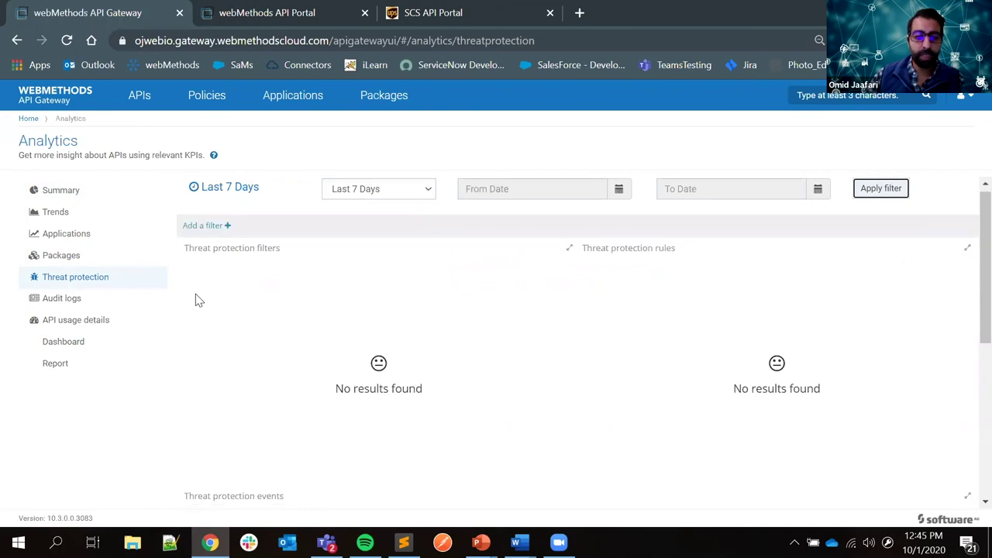
scroll(198, 300, down, 4)
scroll(197, 300, up, 4)
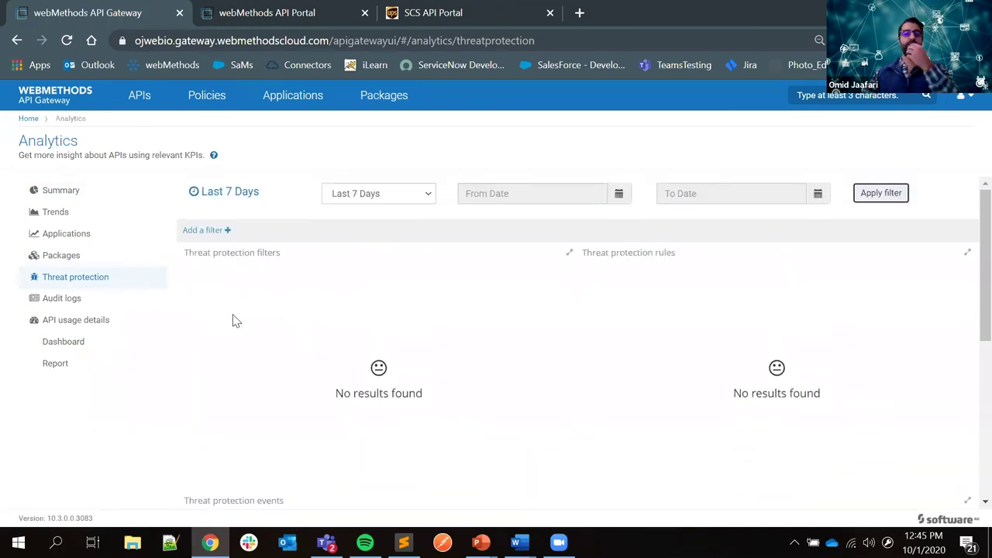
- Return to the analytics summary to view the overall events, and open the list of managed APIs
click(69, 196)
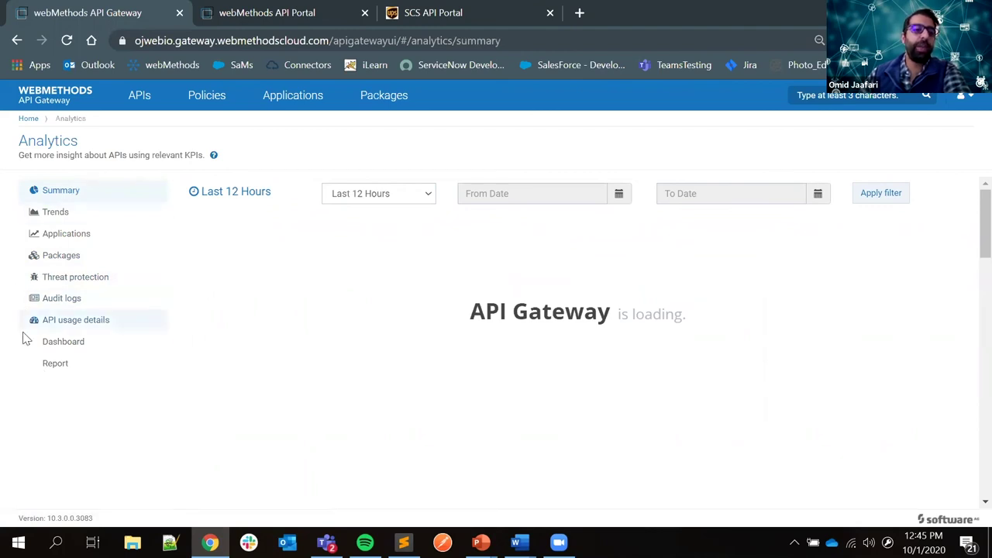
click(65, 282)
click(76, 194)
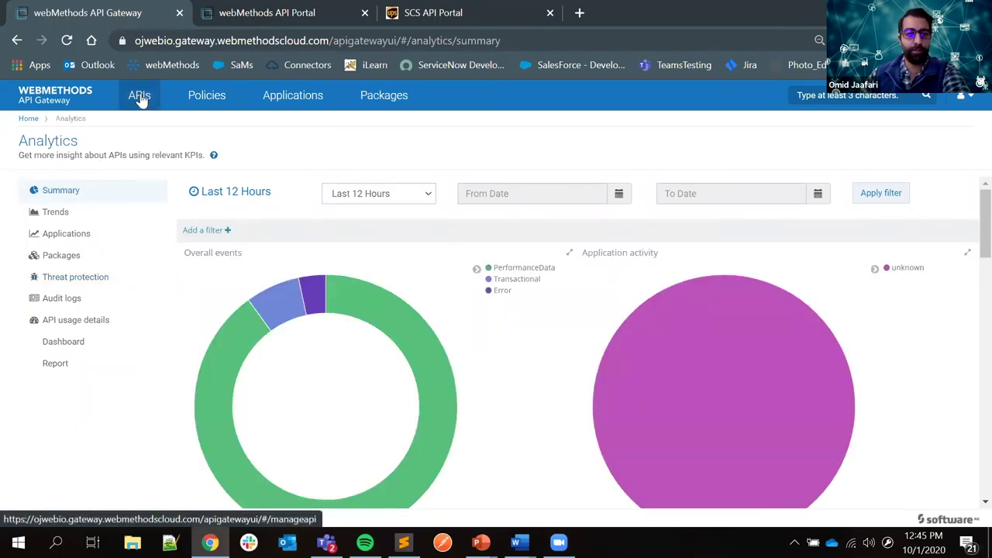
click(140, 99)
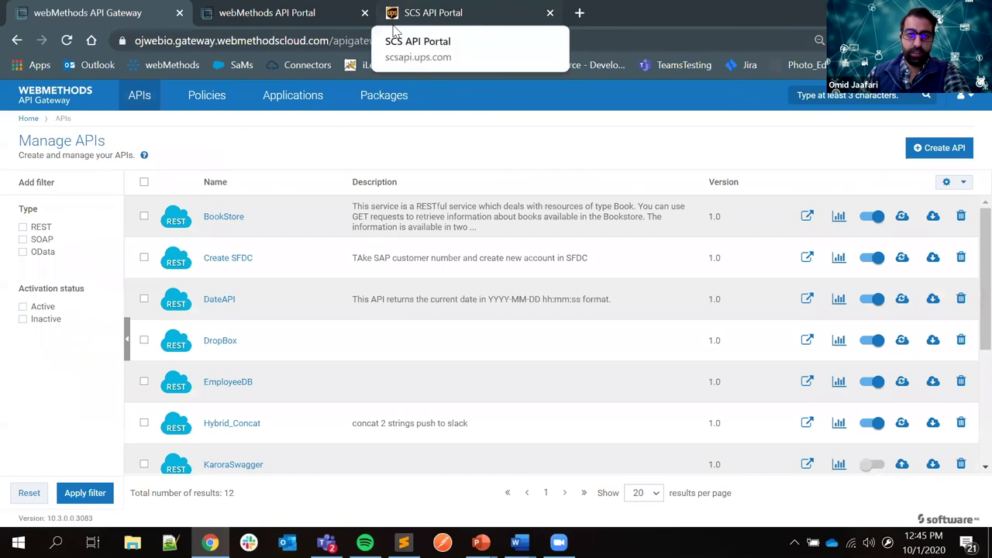
- Switch to the UPS SCS API Portal, open its API gallery, and browse the published shipment and inventory APIs
click(418, 14)
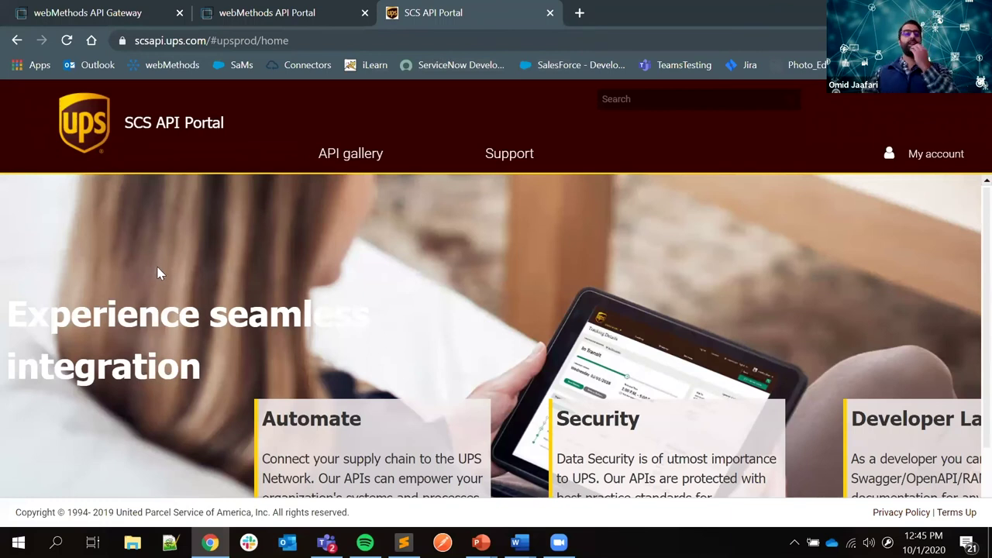
click(351, 155)
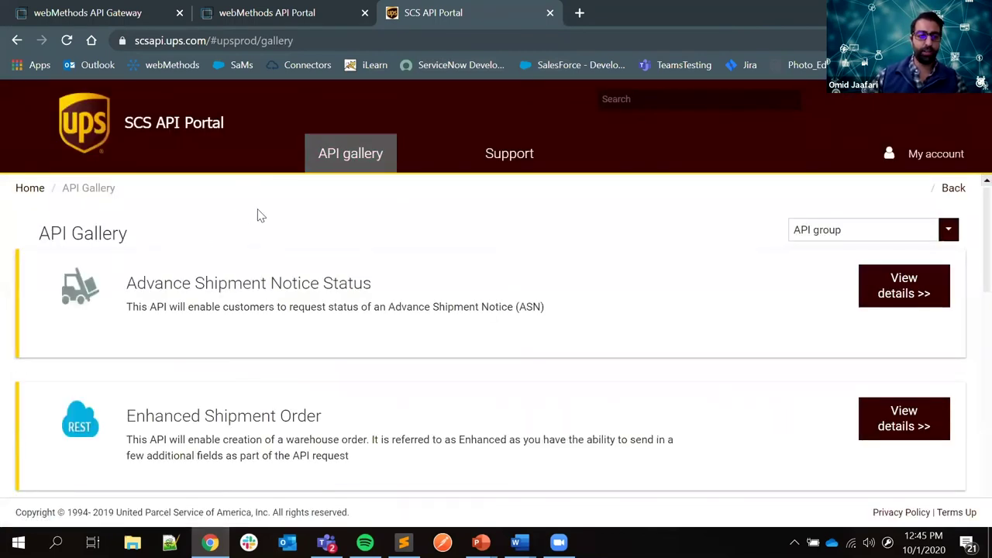
scroll(411, 288, down, 4)
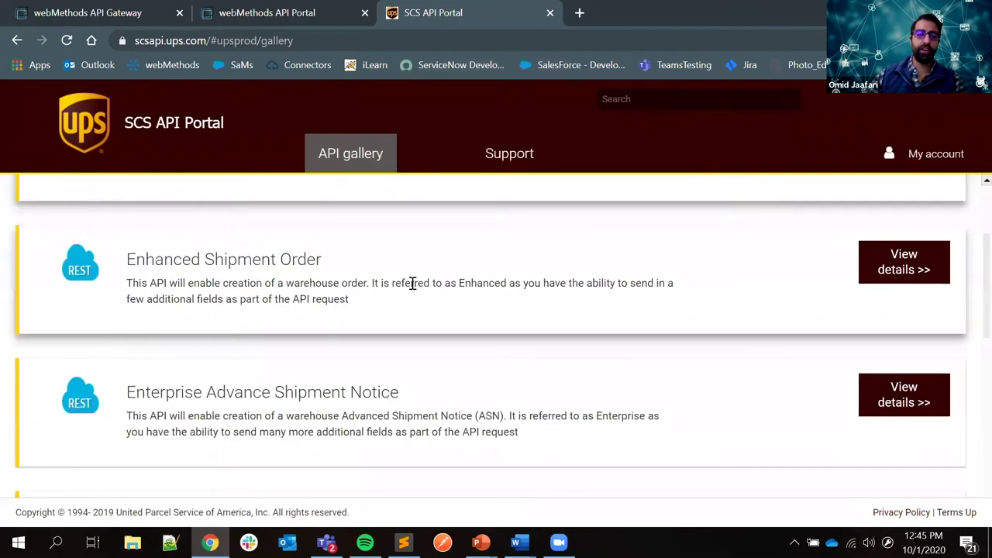
scroll(407, 297, down, 1)
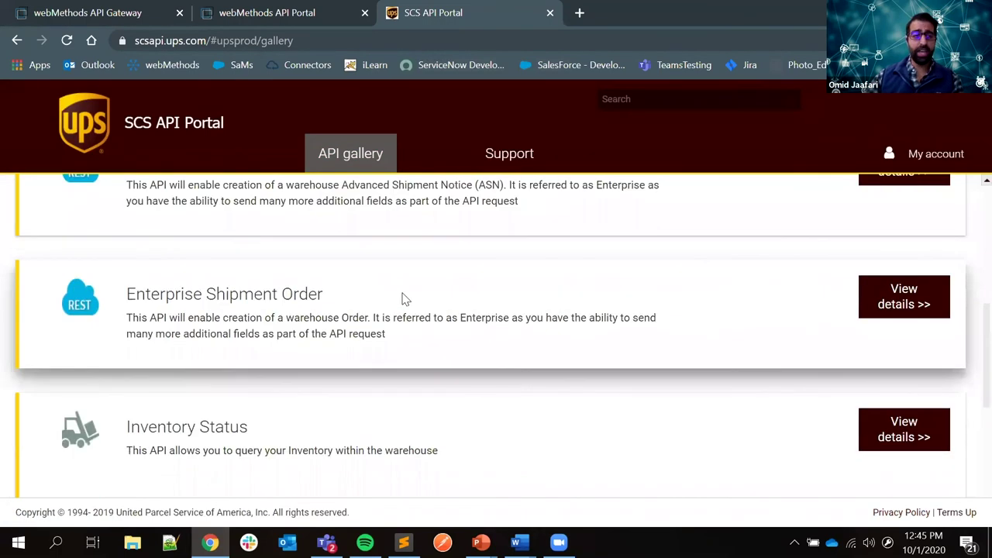
scroll(392, 332, up, 4)
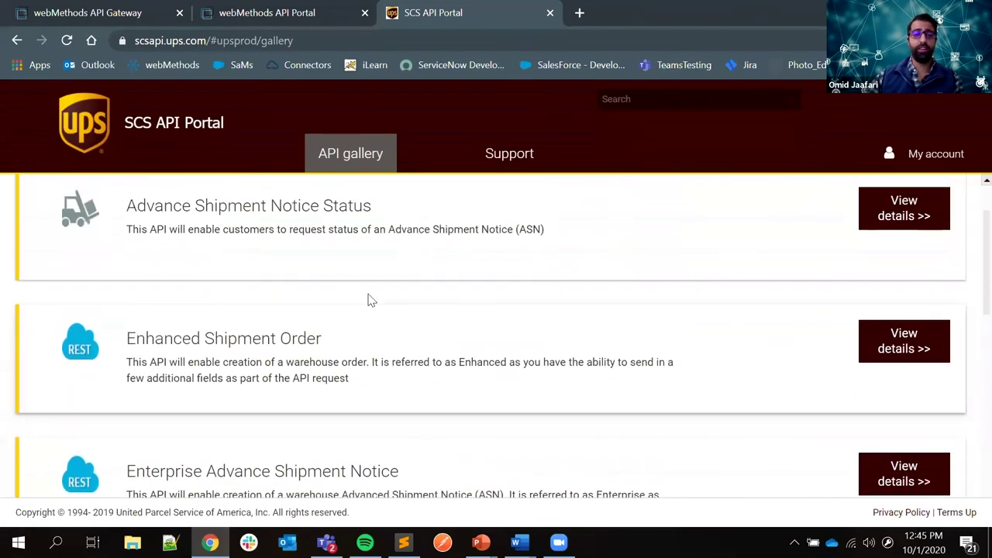
scroll(367, 299, up, 1)
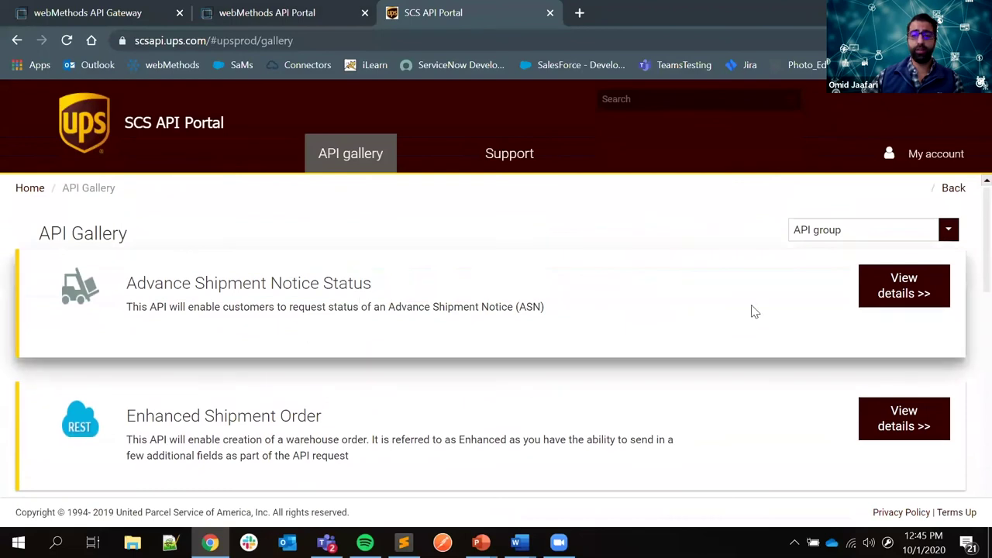
- View the Advance Shipment Notice Status API's details and Try API page, and return through the home page to the API gallery
click(904, 290)
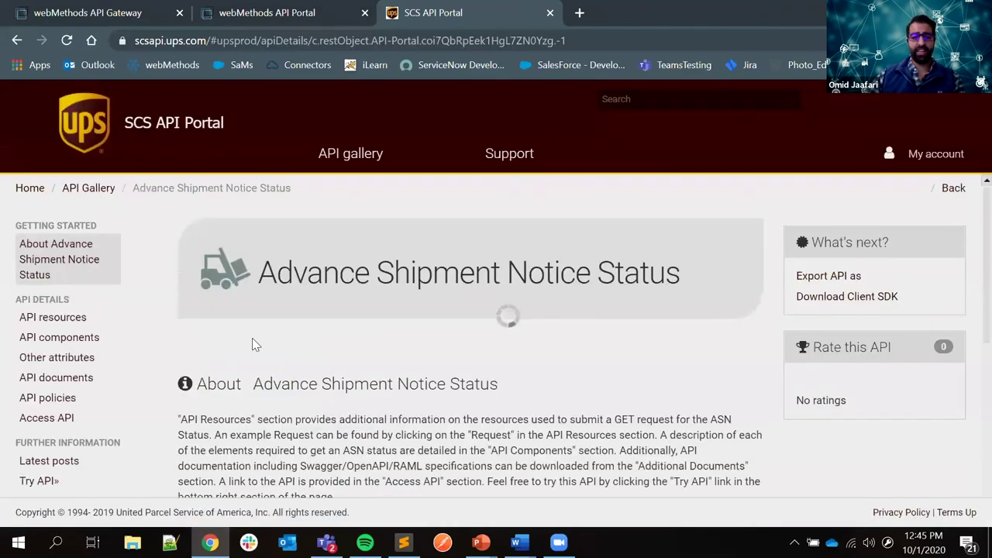
scroll(177, 350, down, 2)
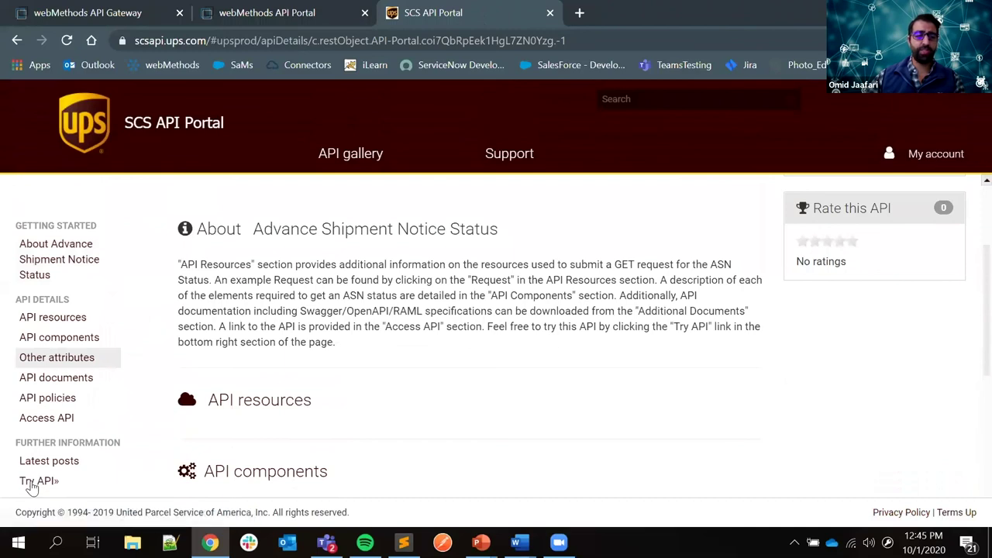
click(32, 482)
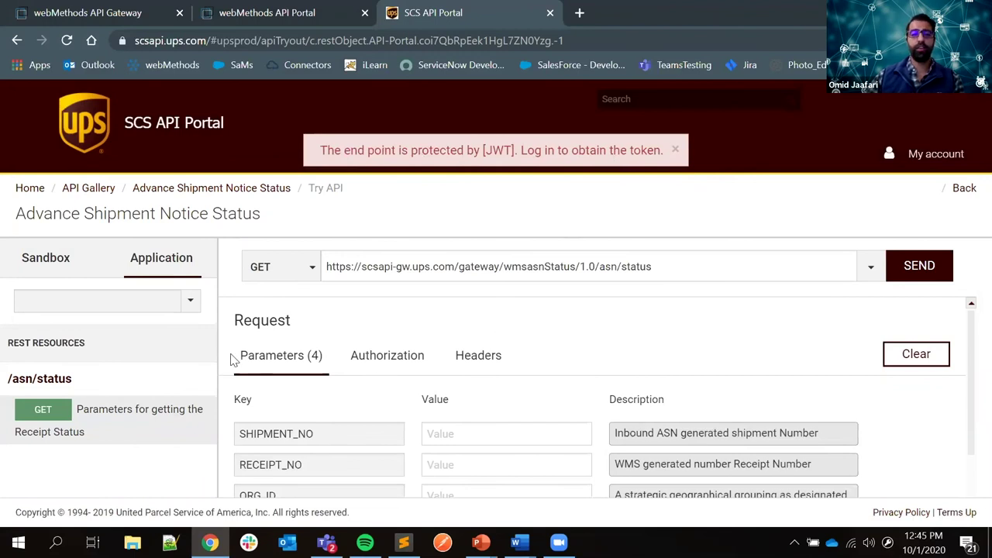
click(31, 192)
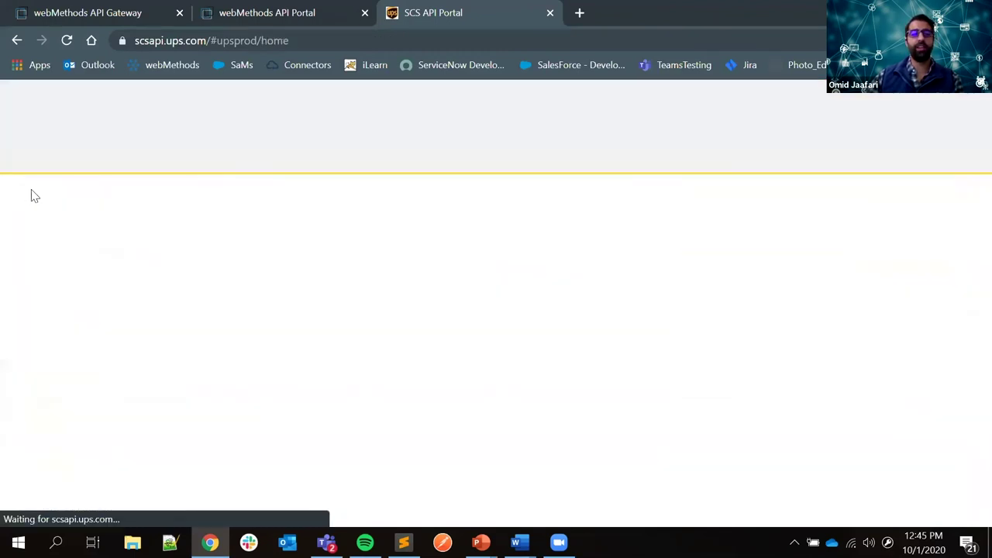
click(369, 155)
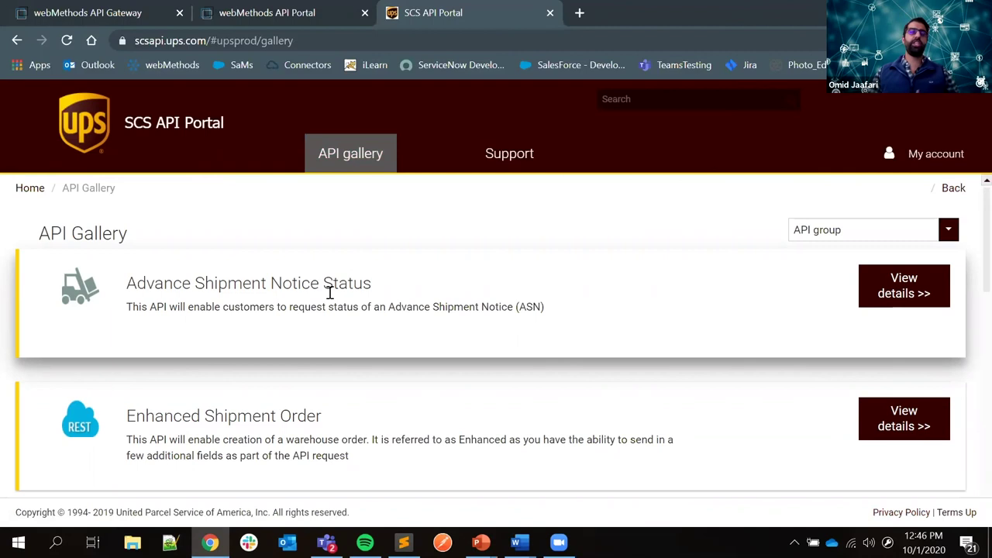
- Switch to the webMethods API Portal and open My Cloud from its list of cloud products
click(101, 13)
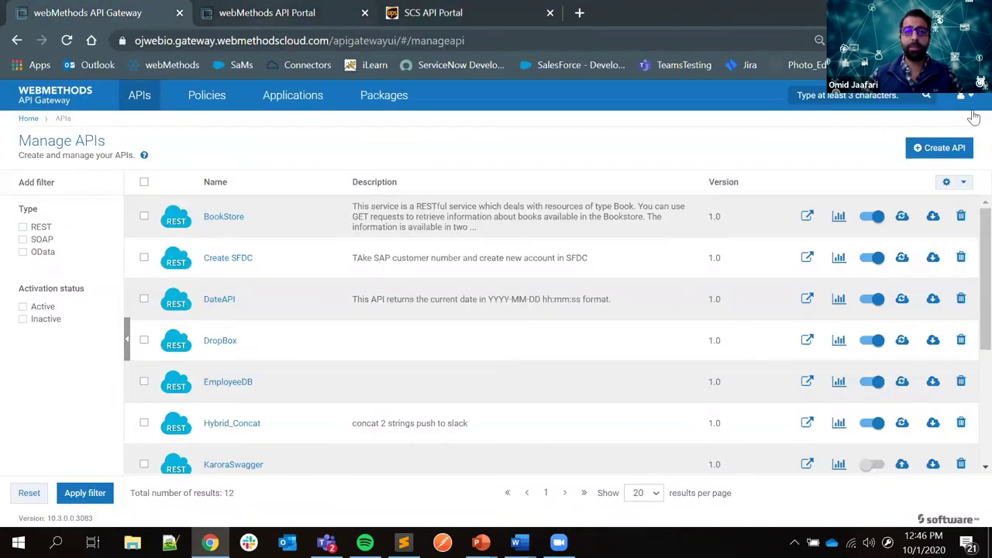
click(267, 12)
click(971, 102)
click(941, 101)
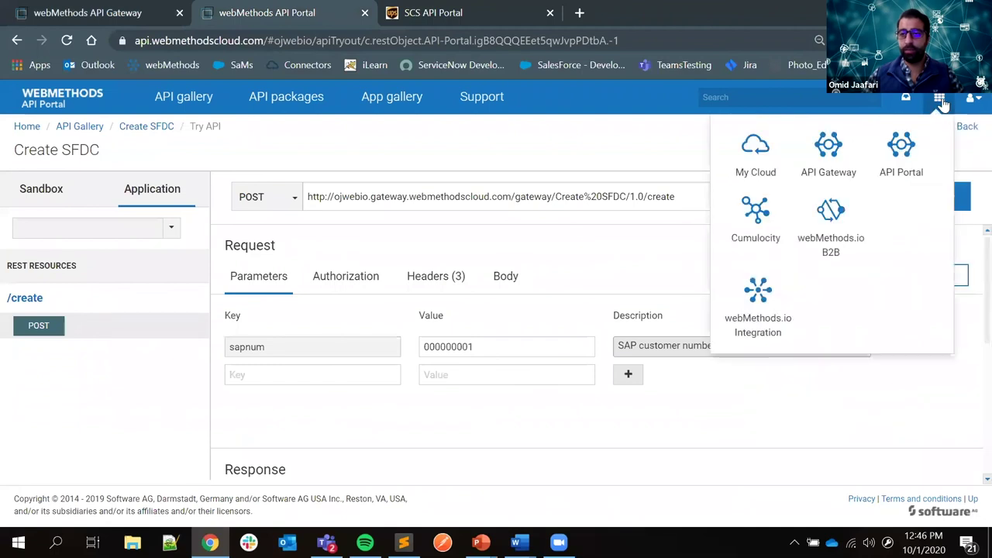
click(748, 171)
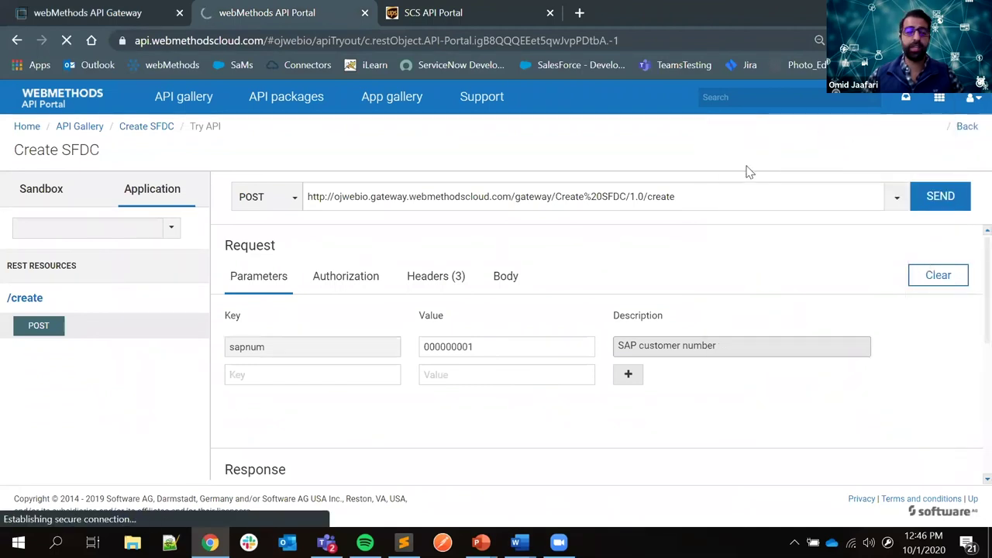